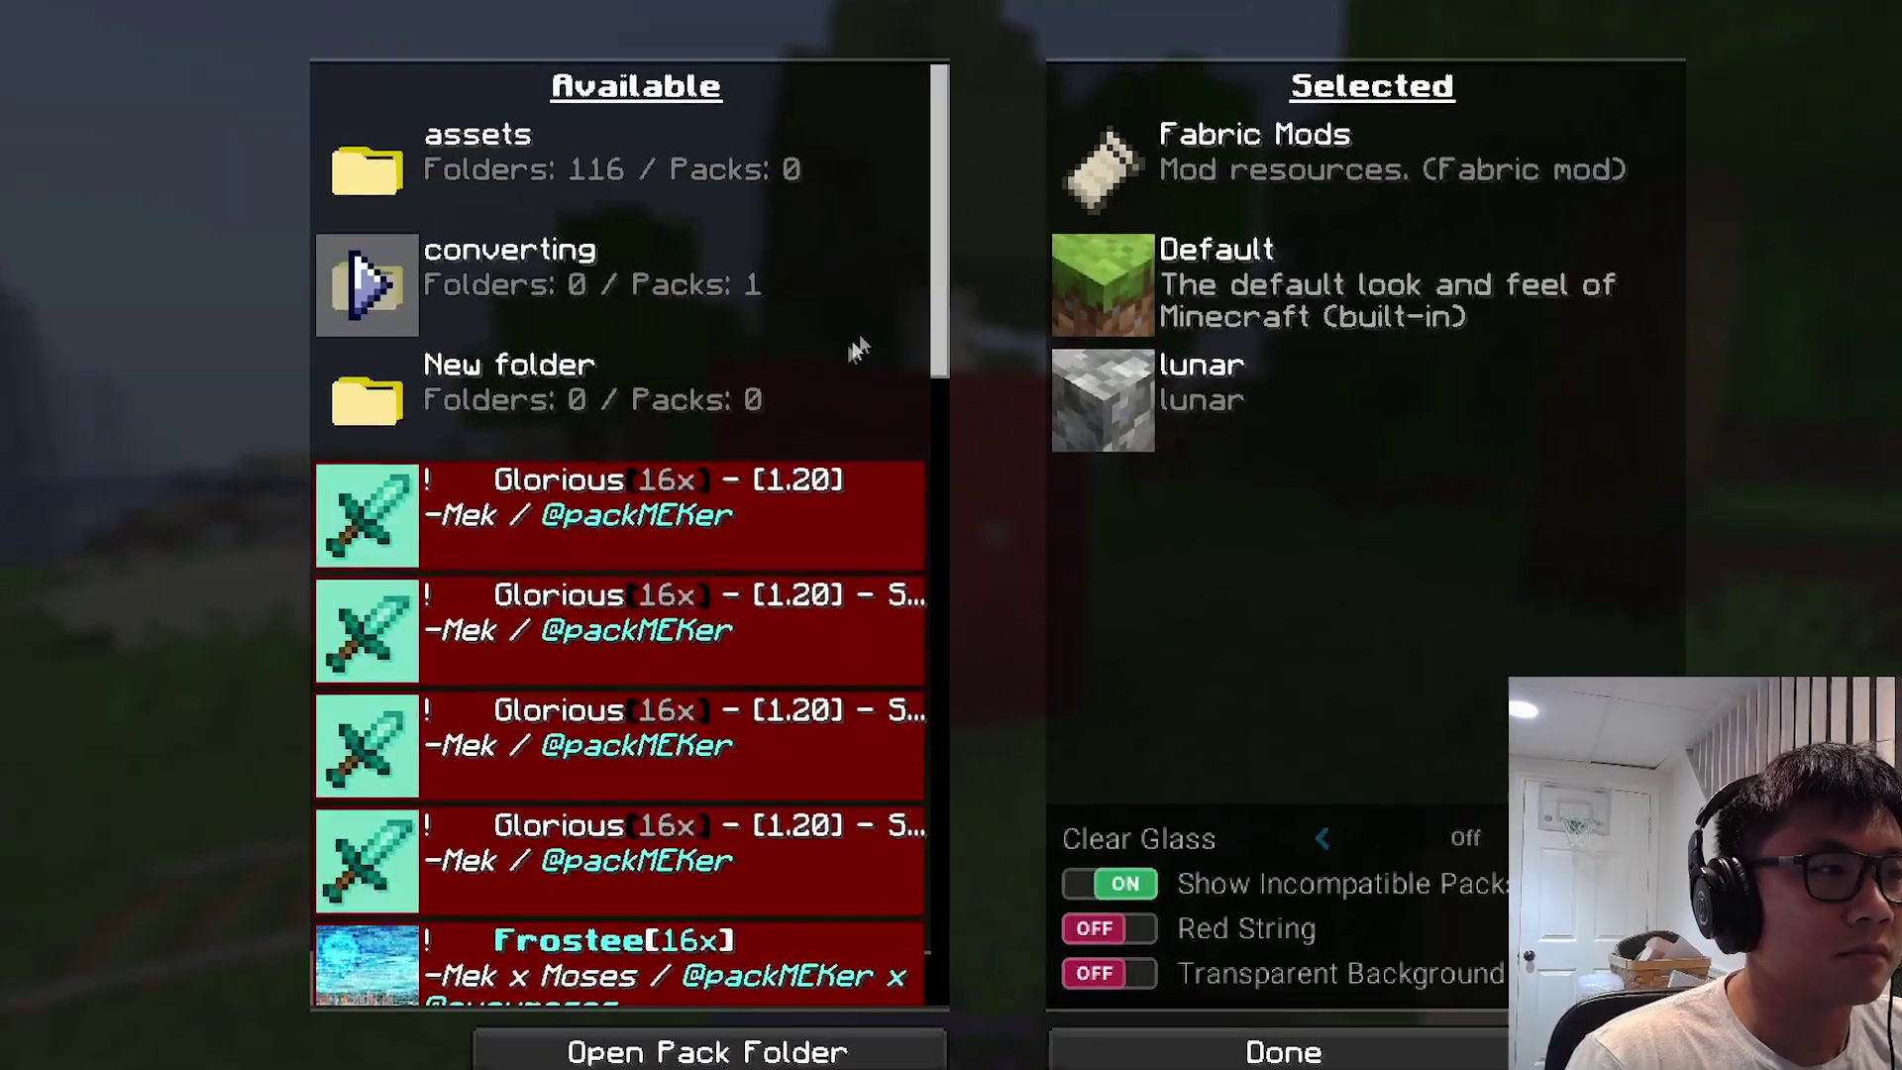
Look through the available resource packs and the Minecraft Wiki's list of Java Edition versions.
scroll(849, 352, down, 3)
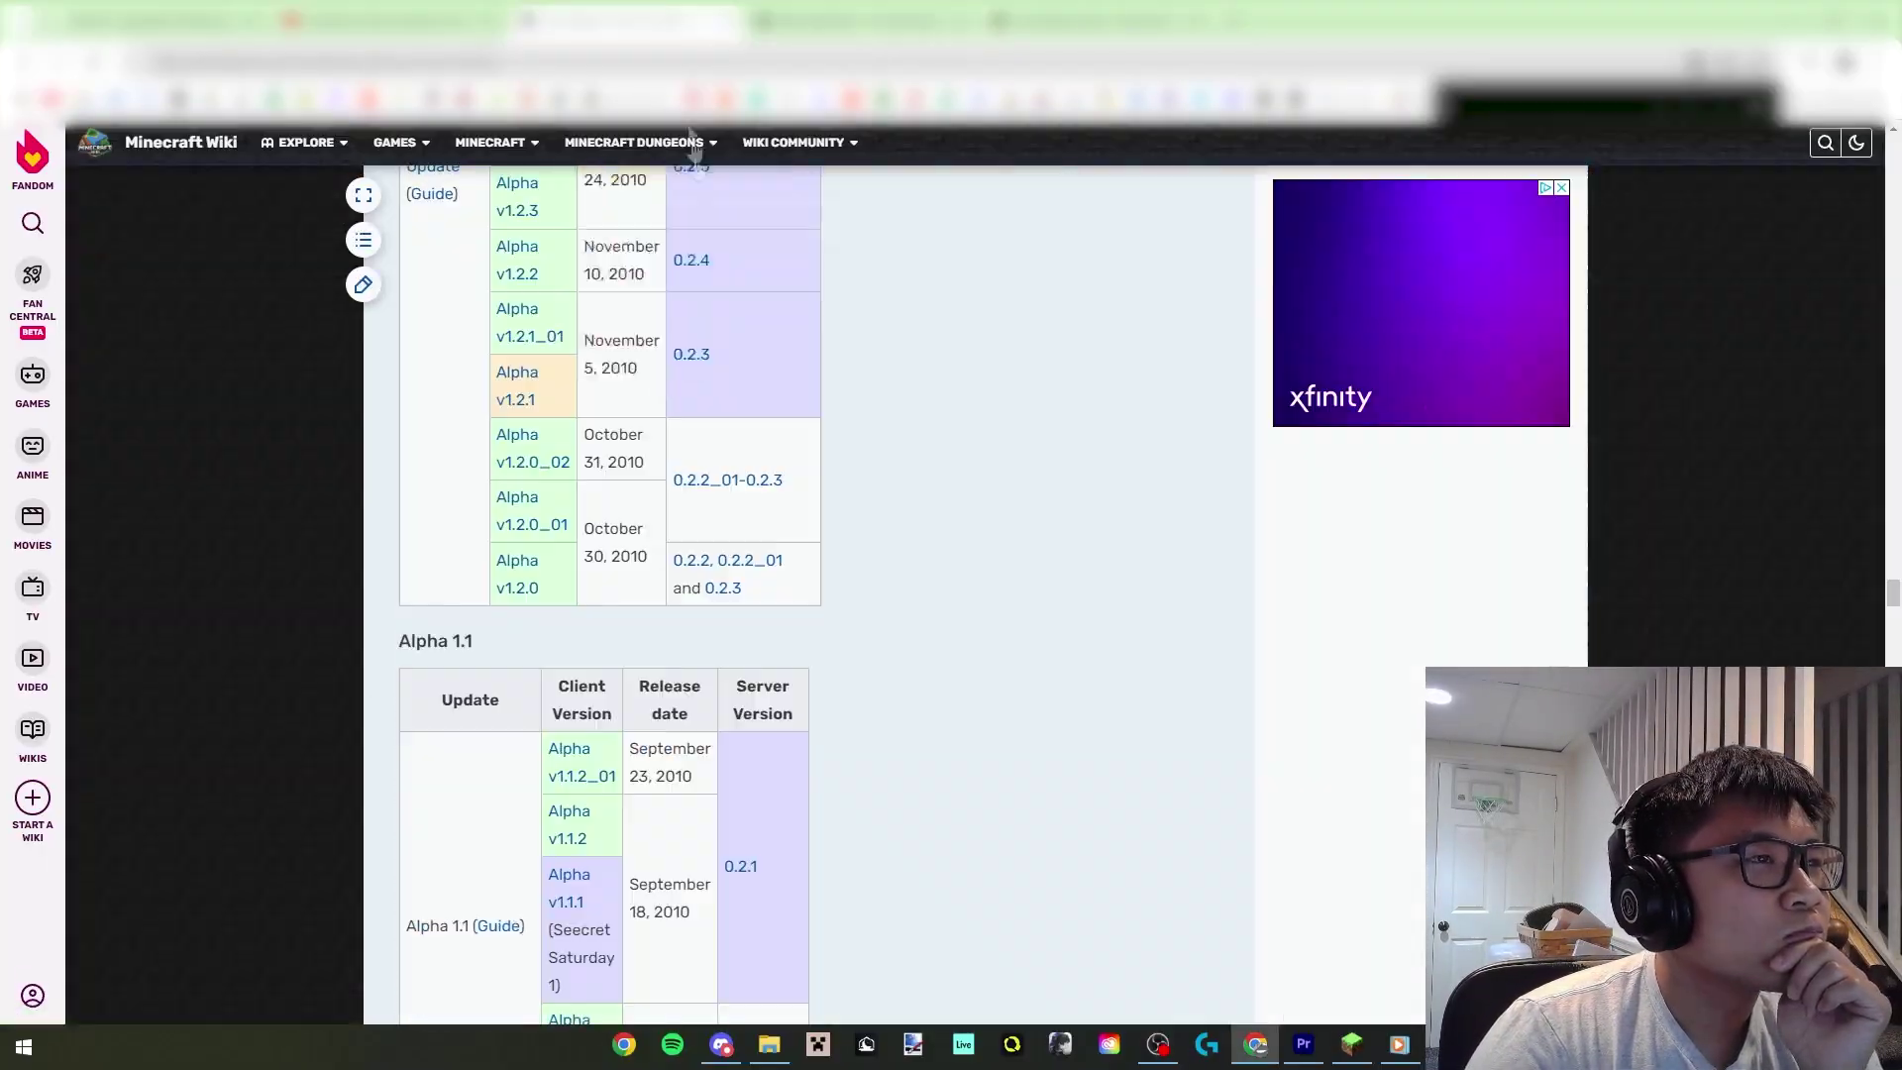
scroll(891, 723, down, 20)
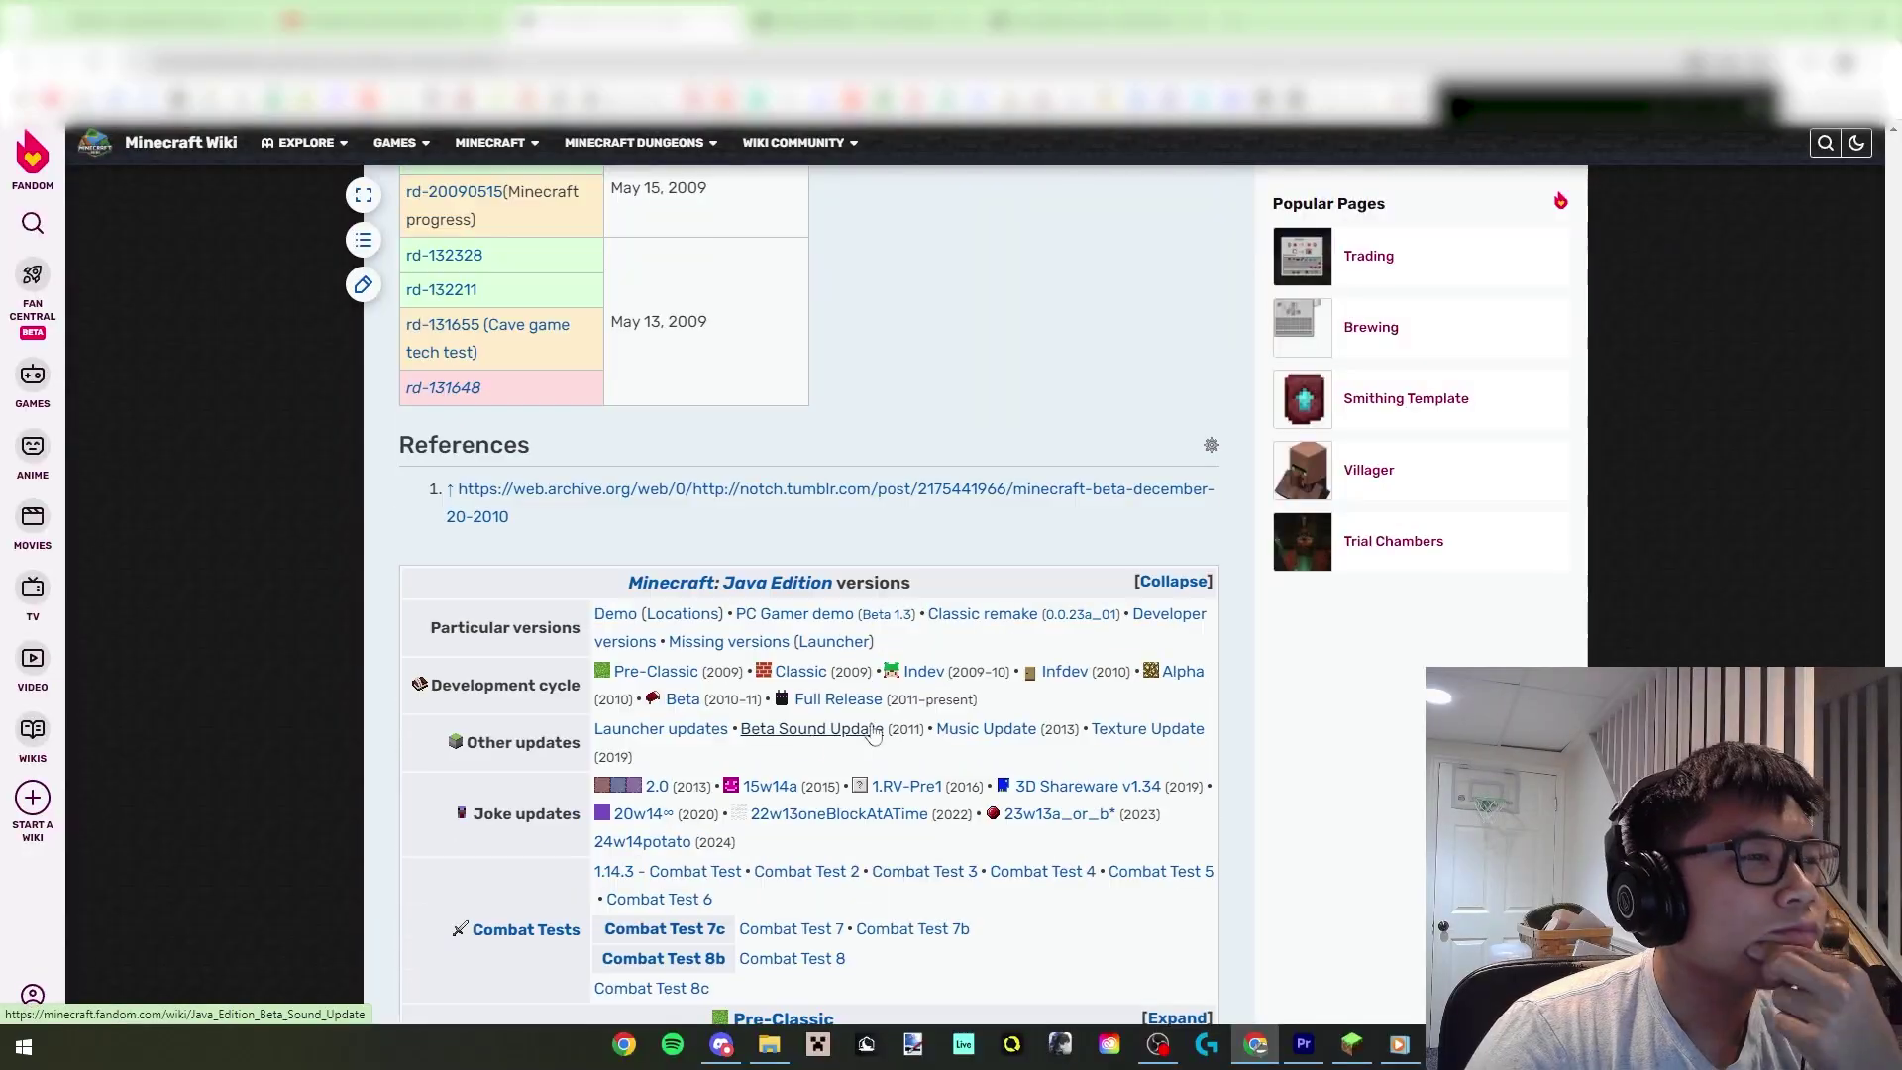
scroll(850, 735, down, 10)
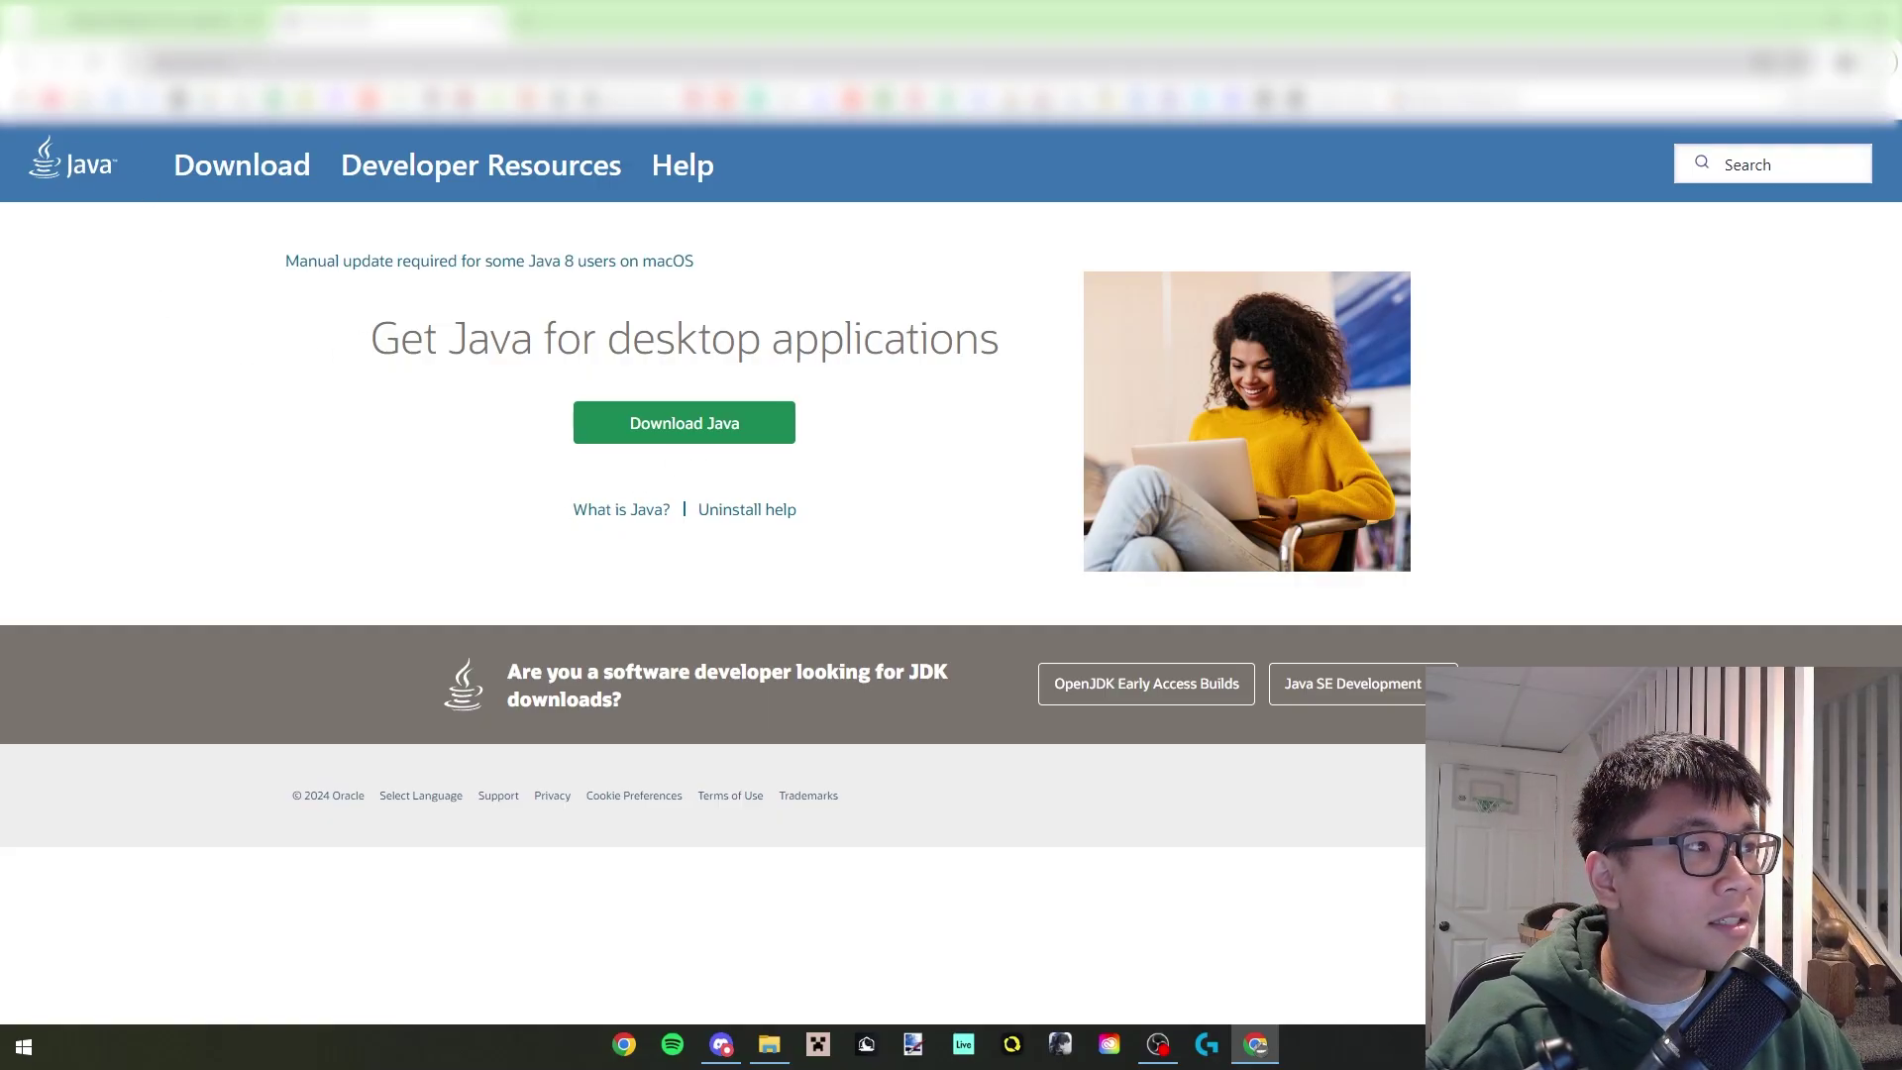
Go from the ResourcePackConverter 2.2.4 release page to the project's main repository page.
key(ctrl+l)
key(Return)
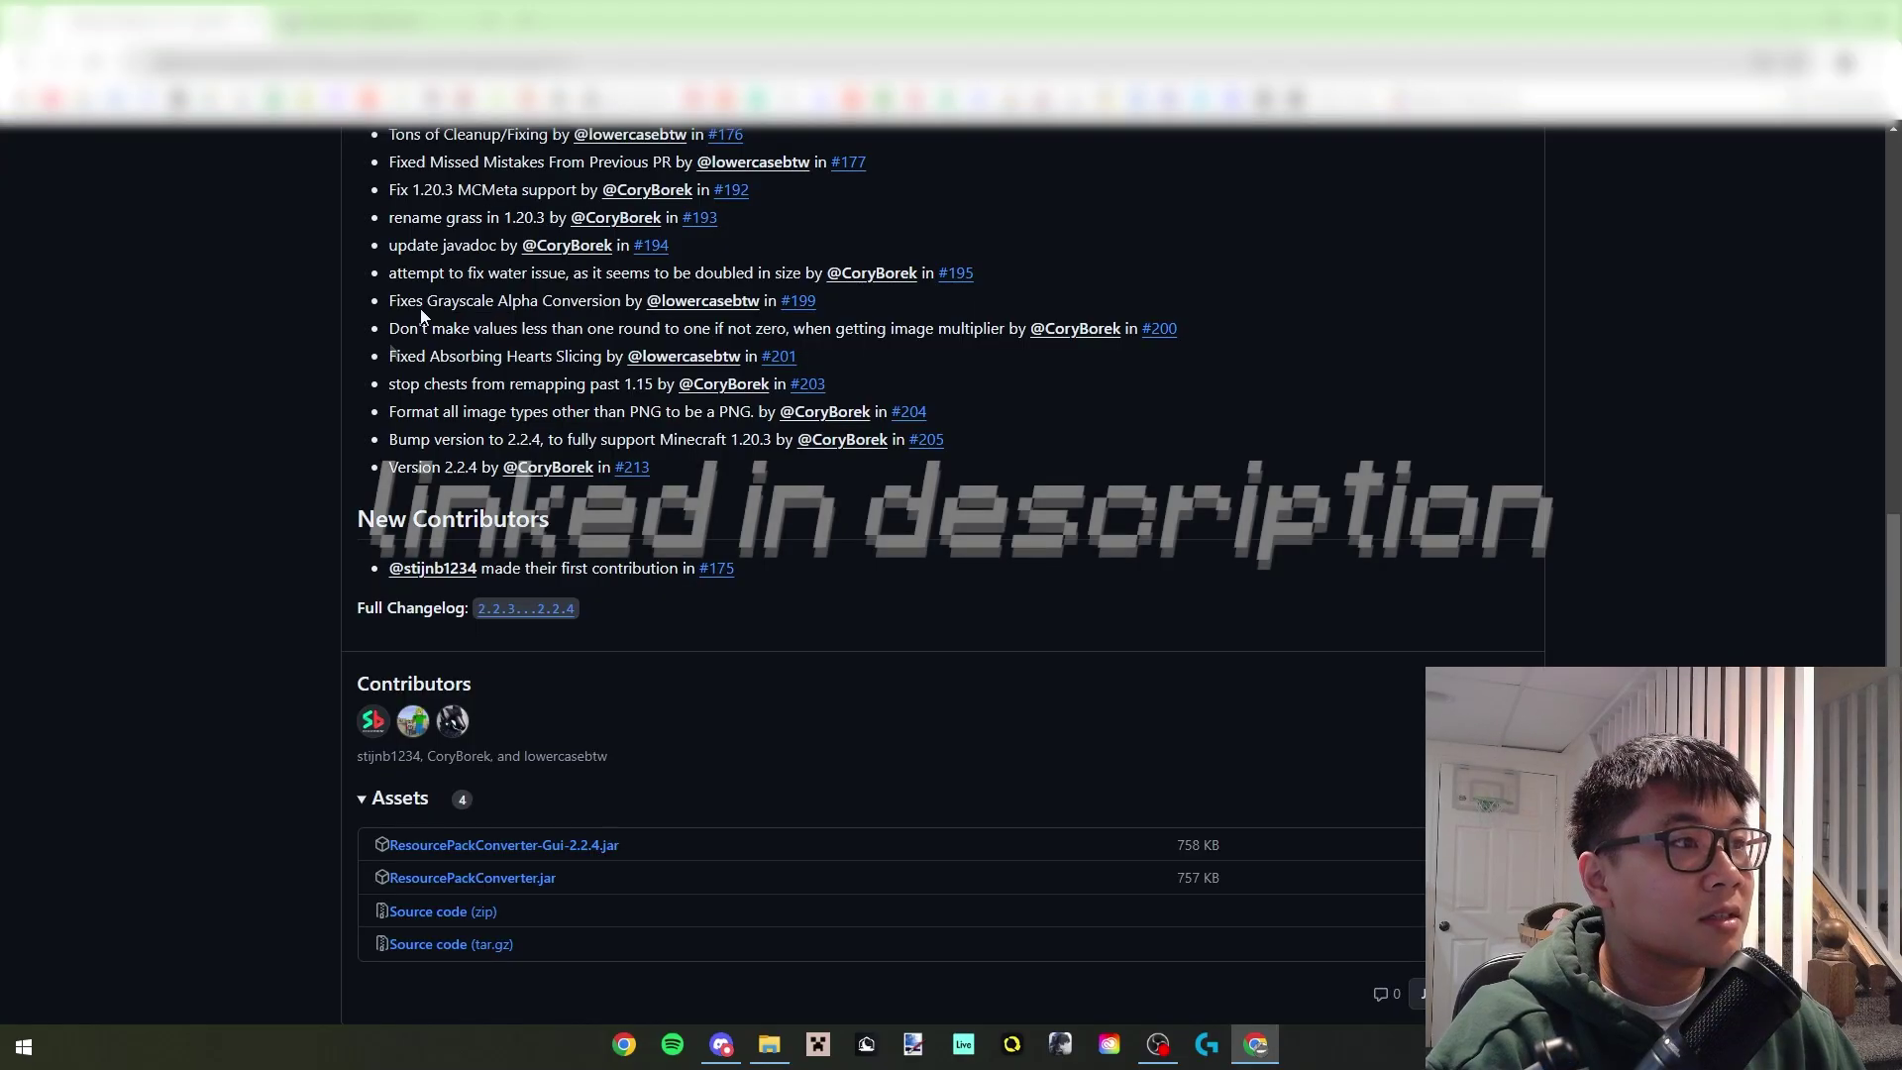
scroll(175, 581, up, 10)
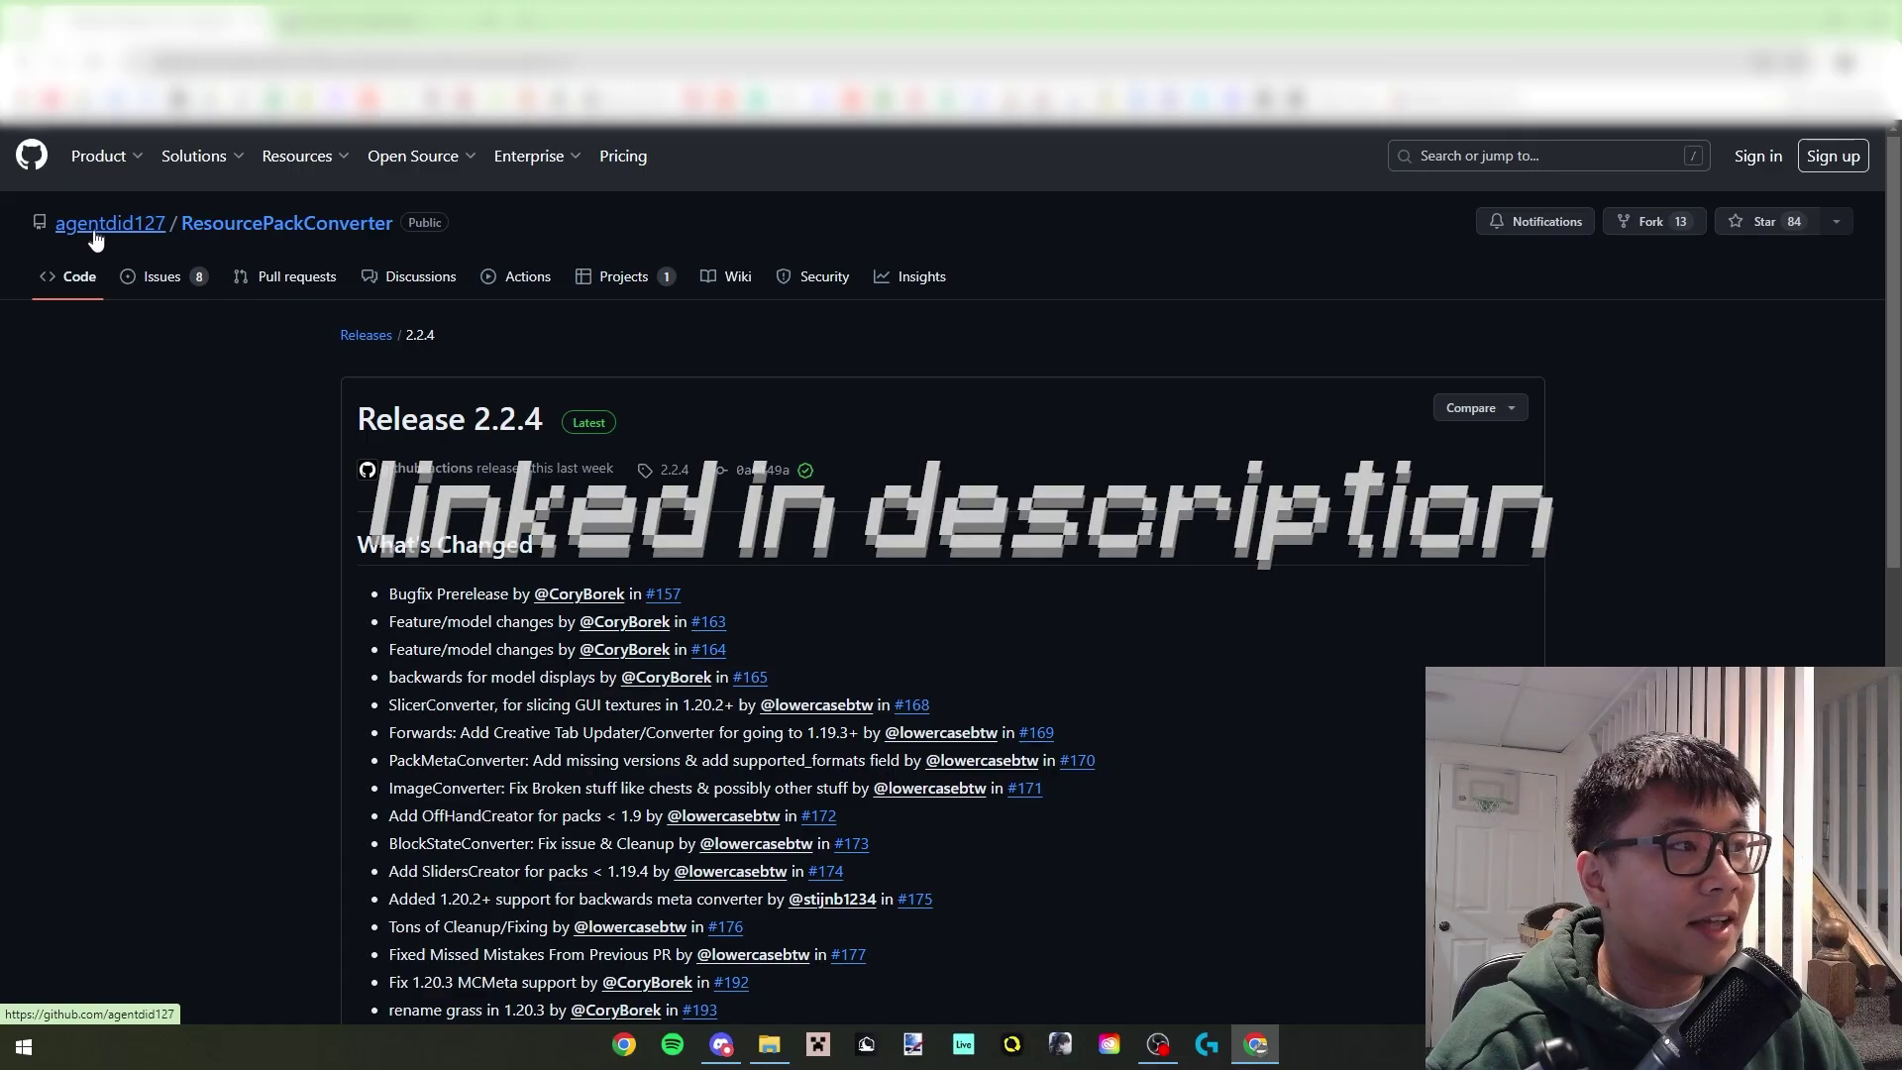
click(209, 233)
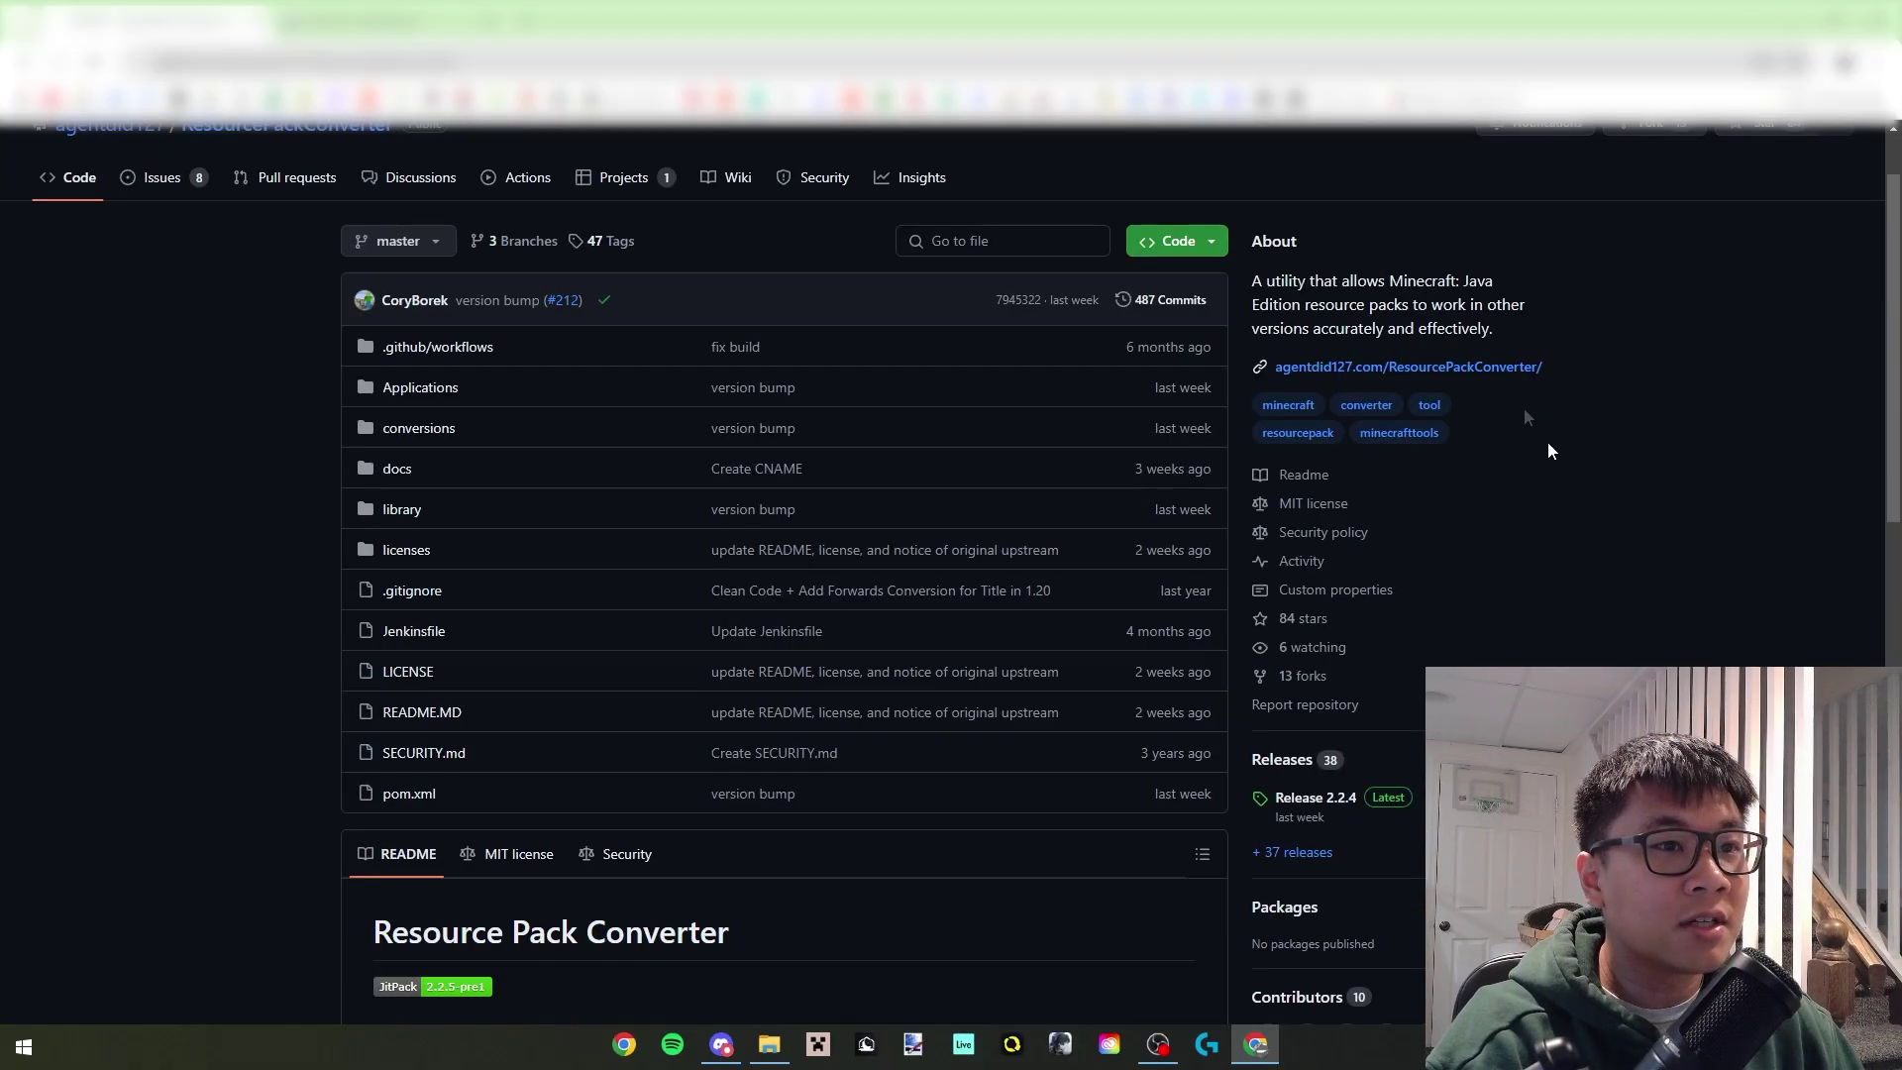
Read the repository's About description and the README as far as the Usage section.
drag(592, 490, 1442, 631)
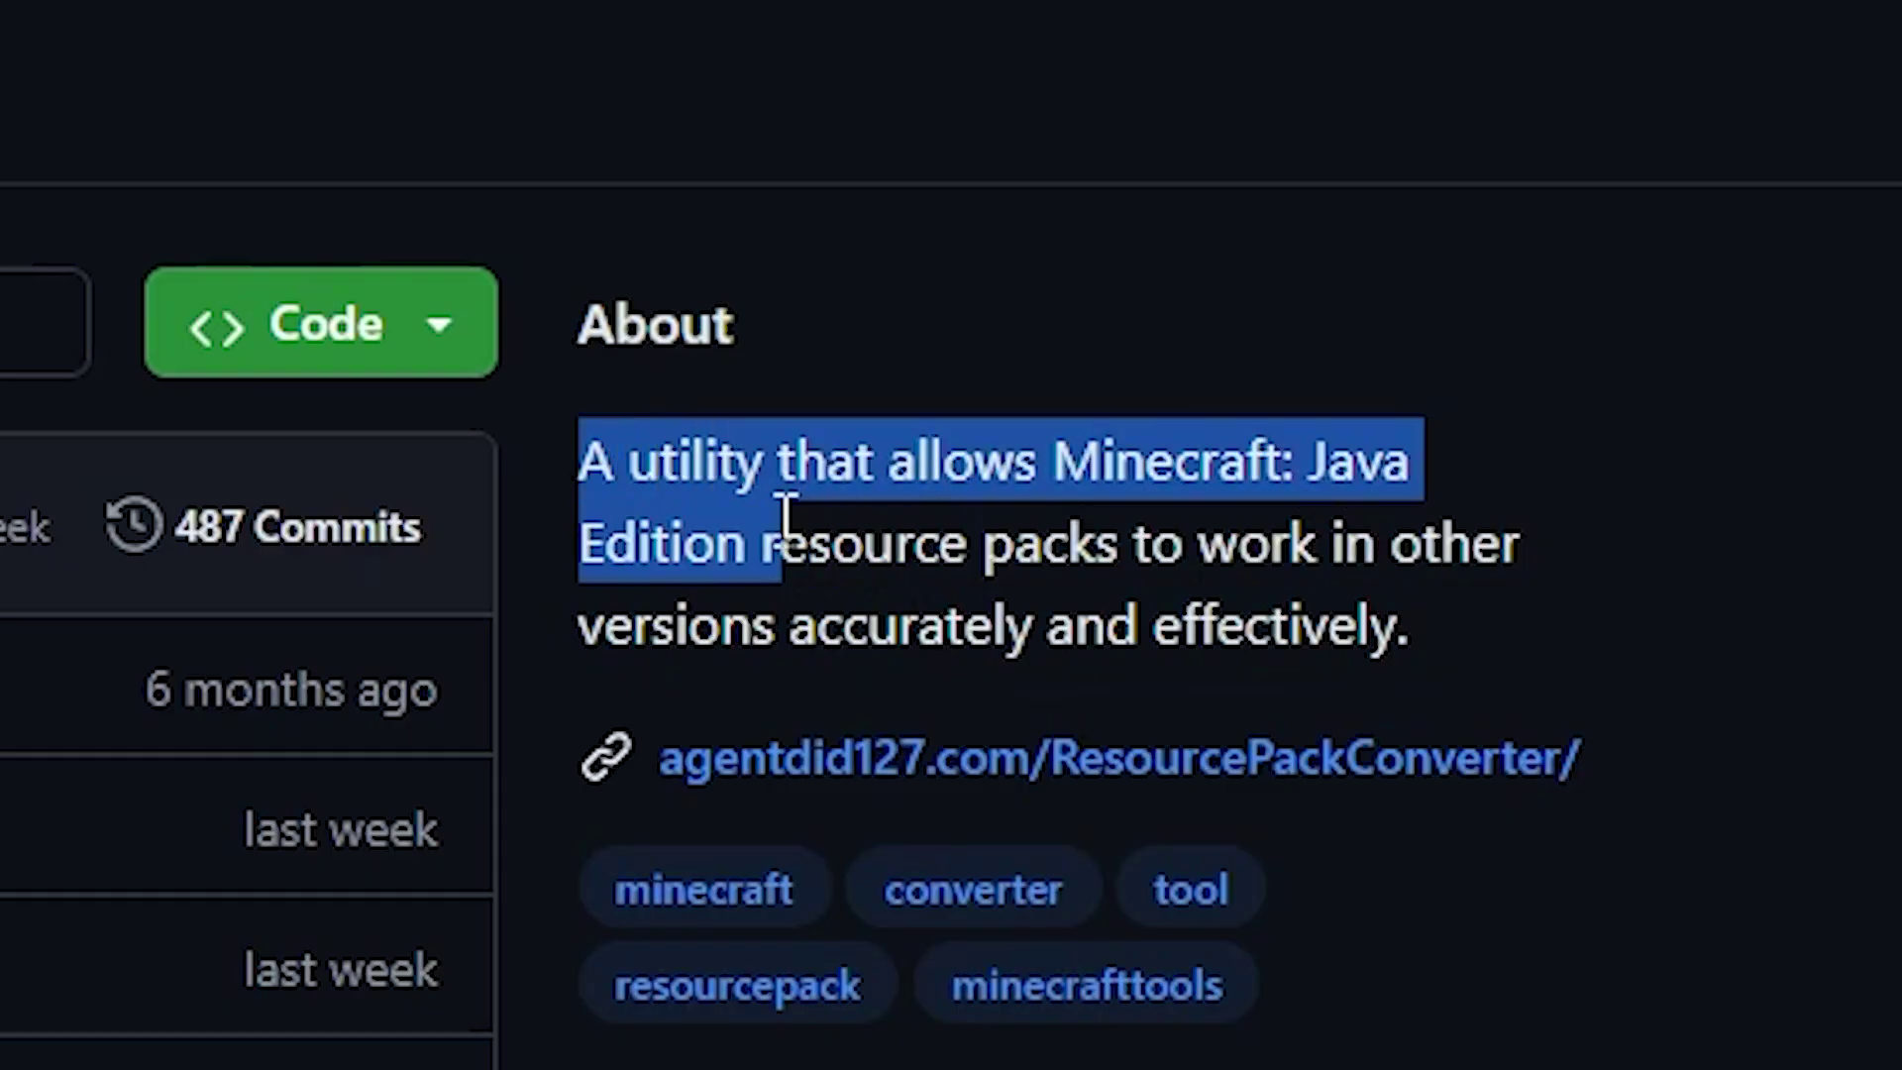
click(1526, 608)
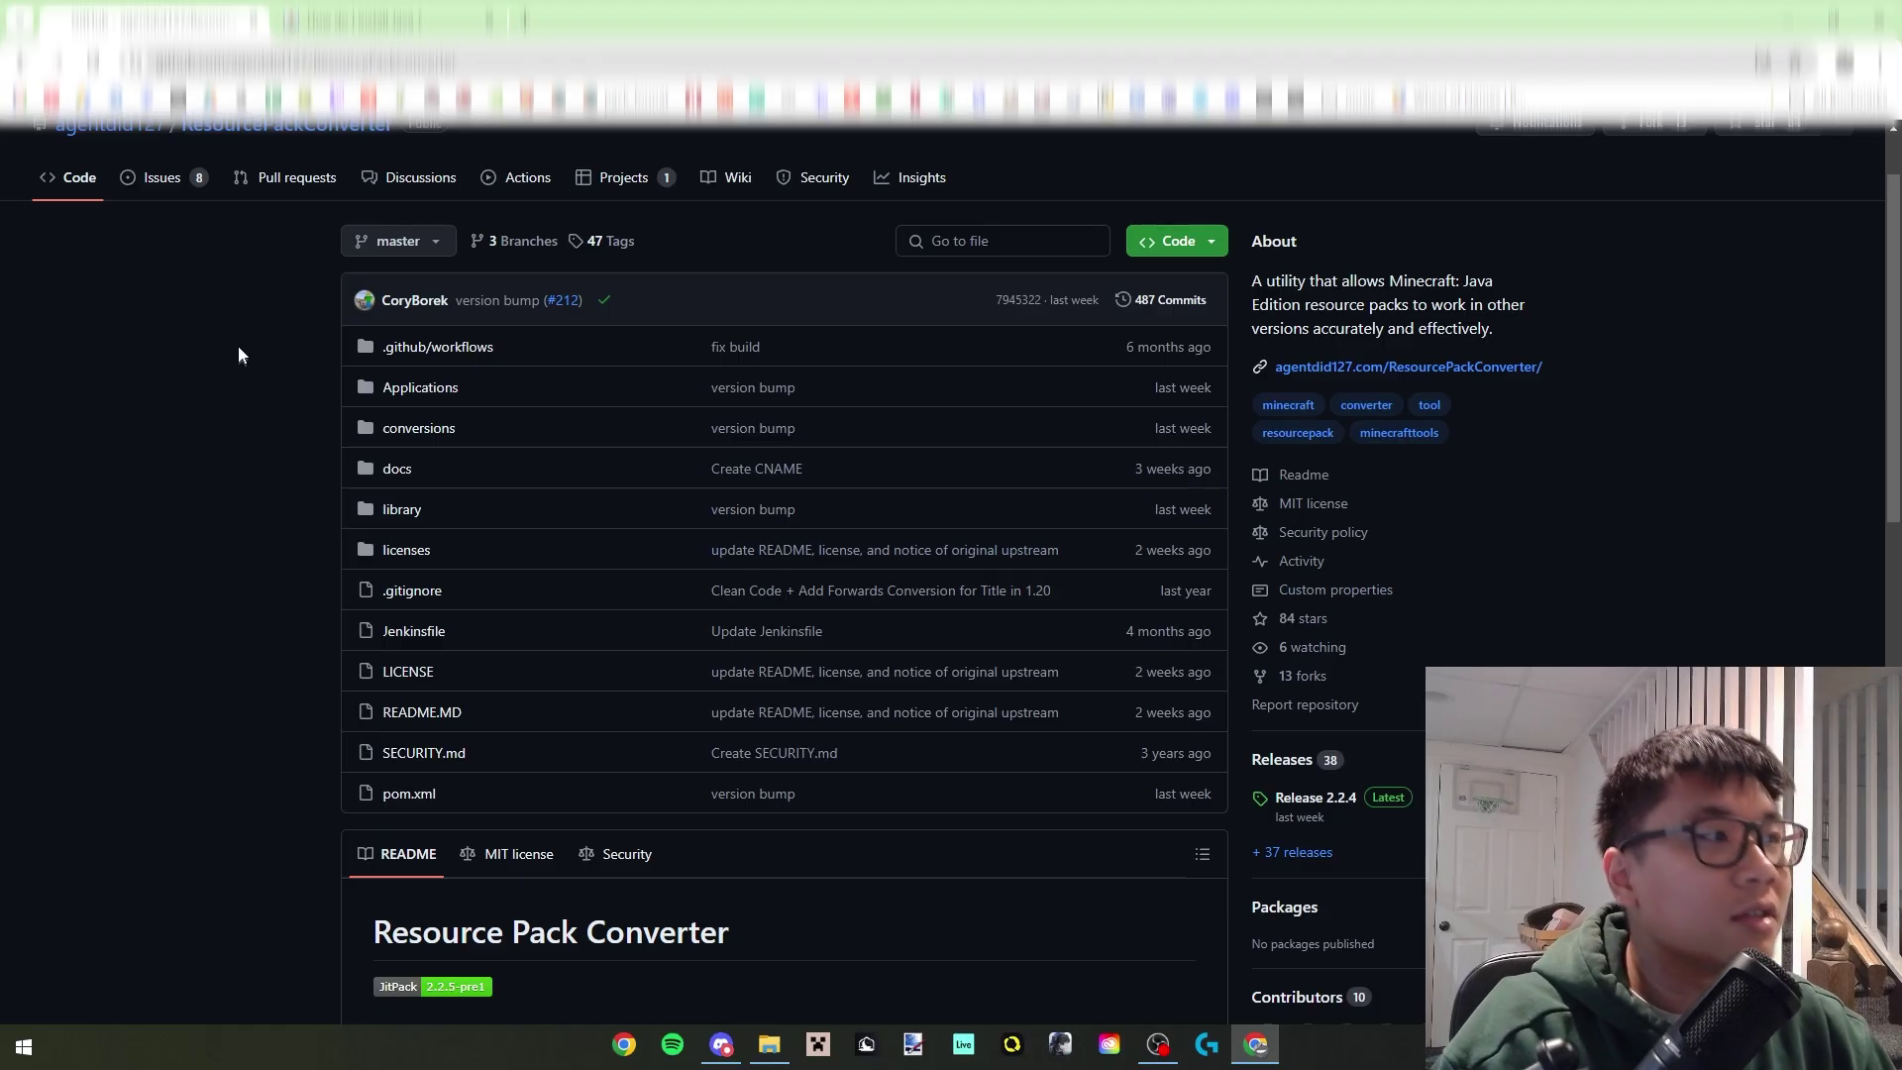
scroll(200, 391, down, 3)
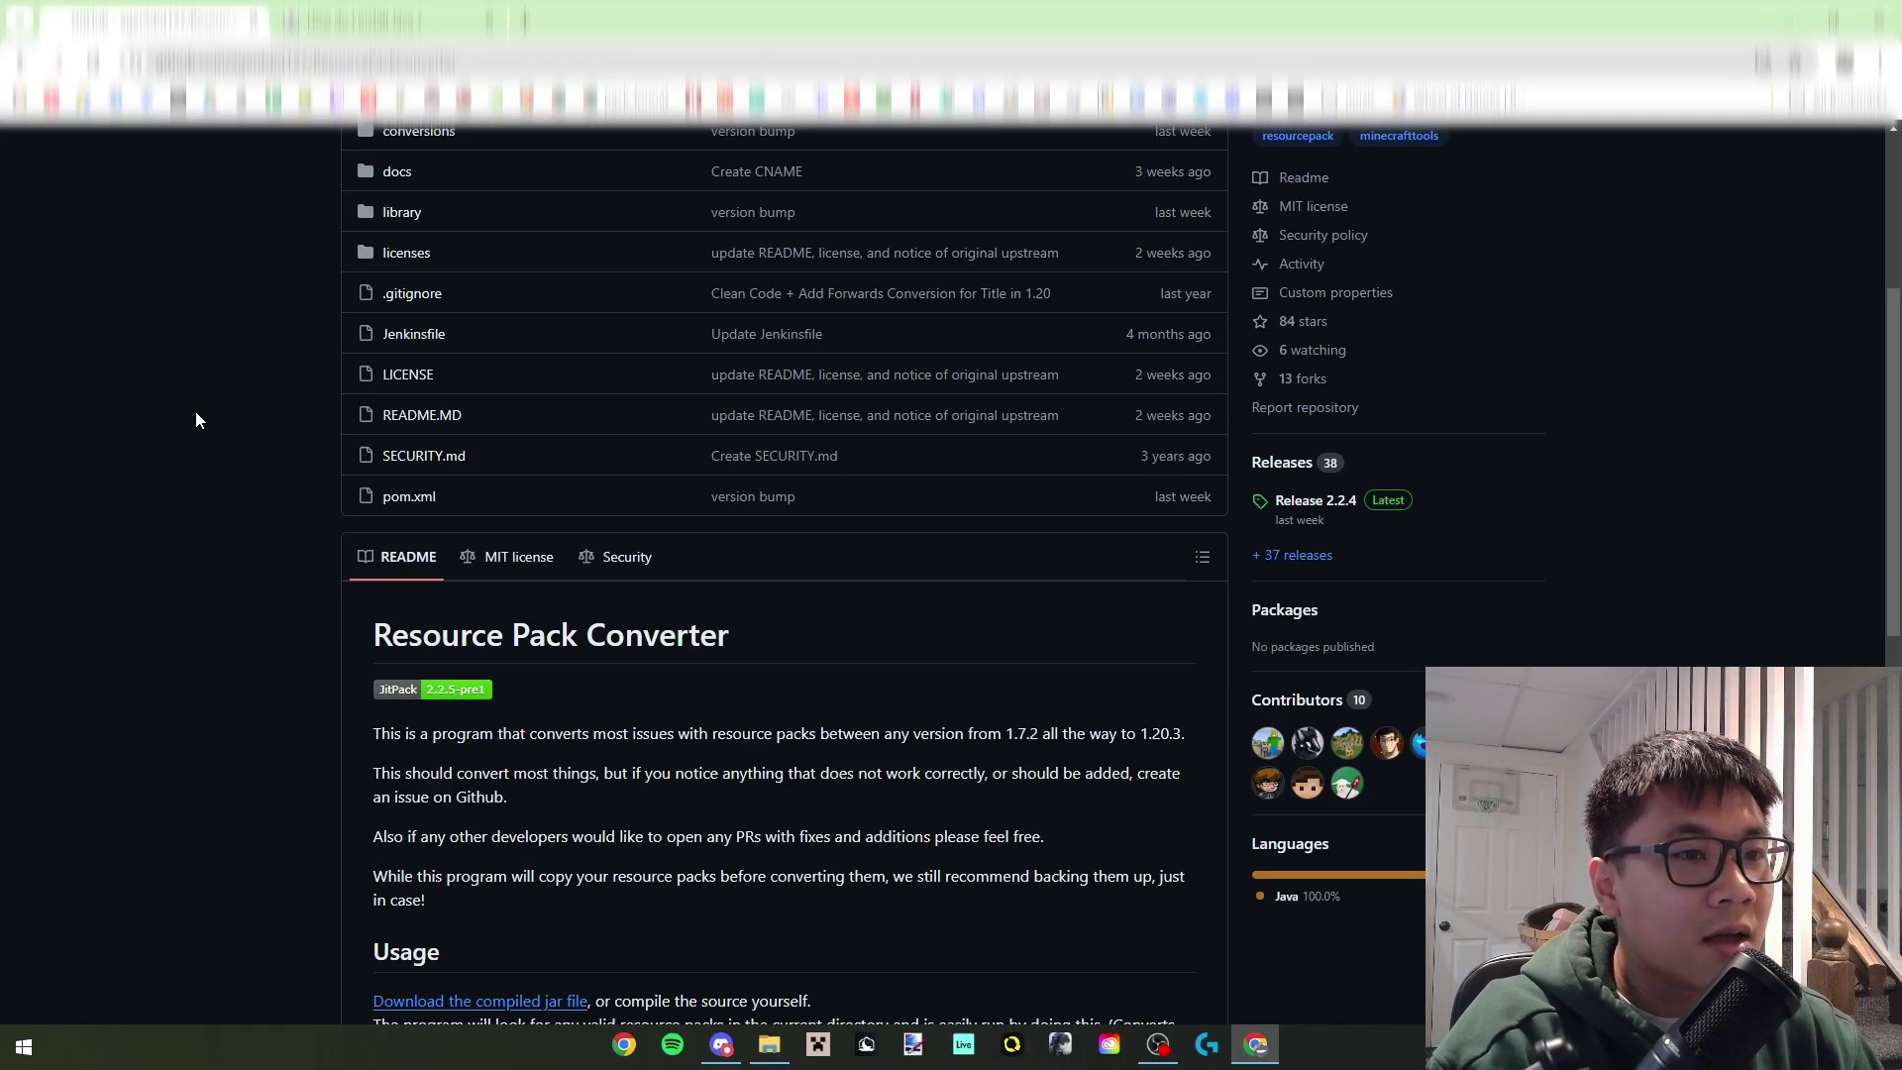
scroll(194, 420, down, 1)
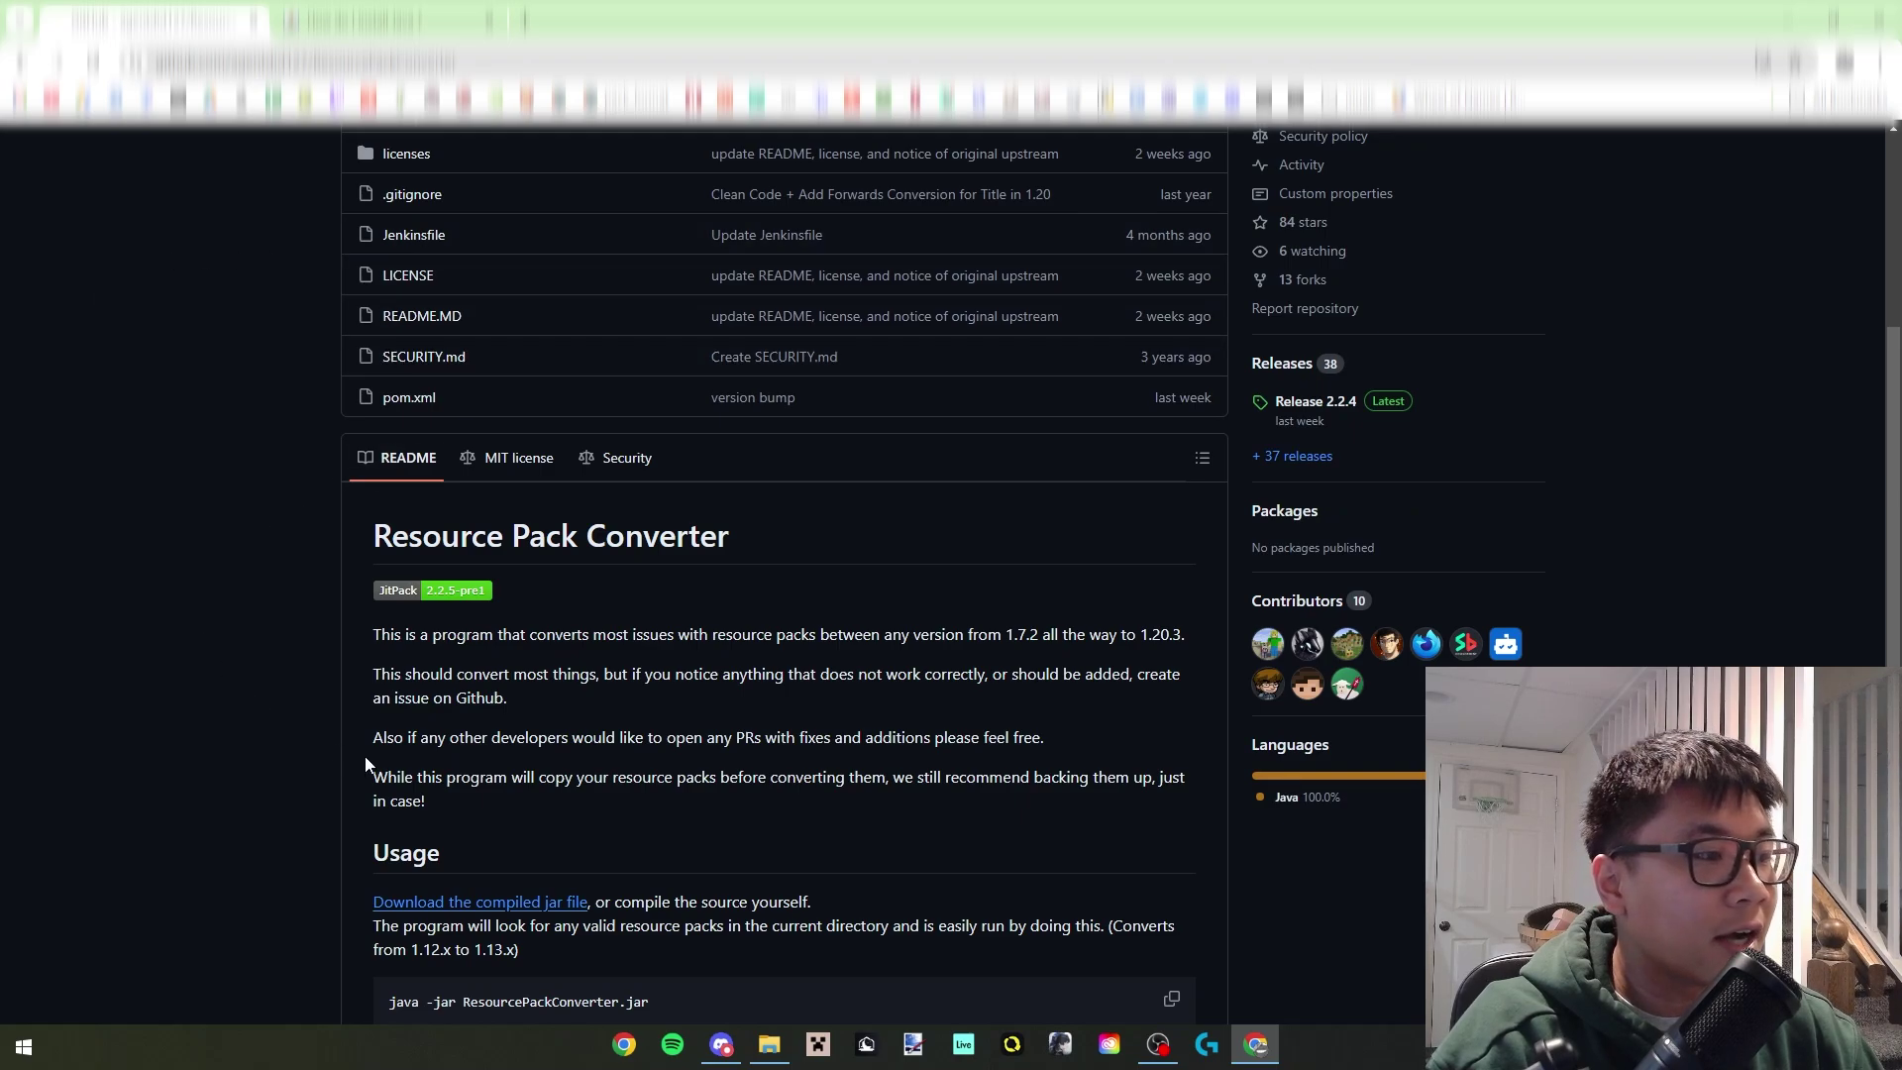
scroll(366, 762, down, 1)
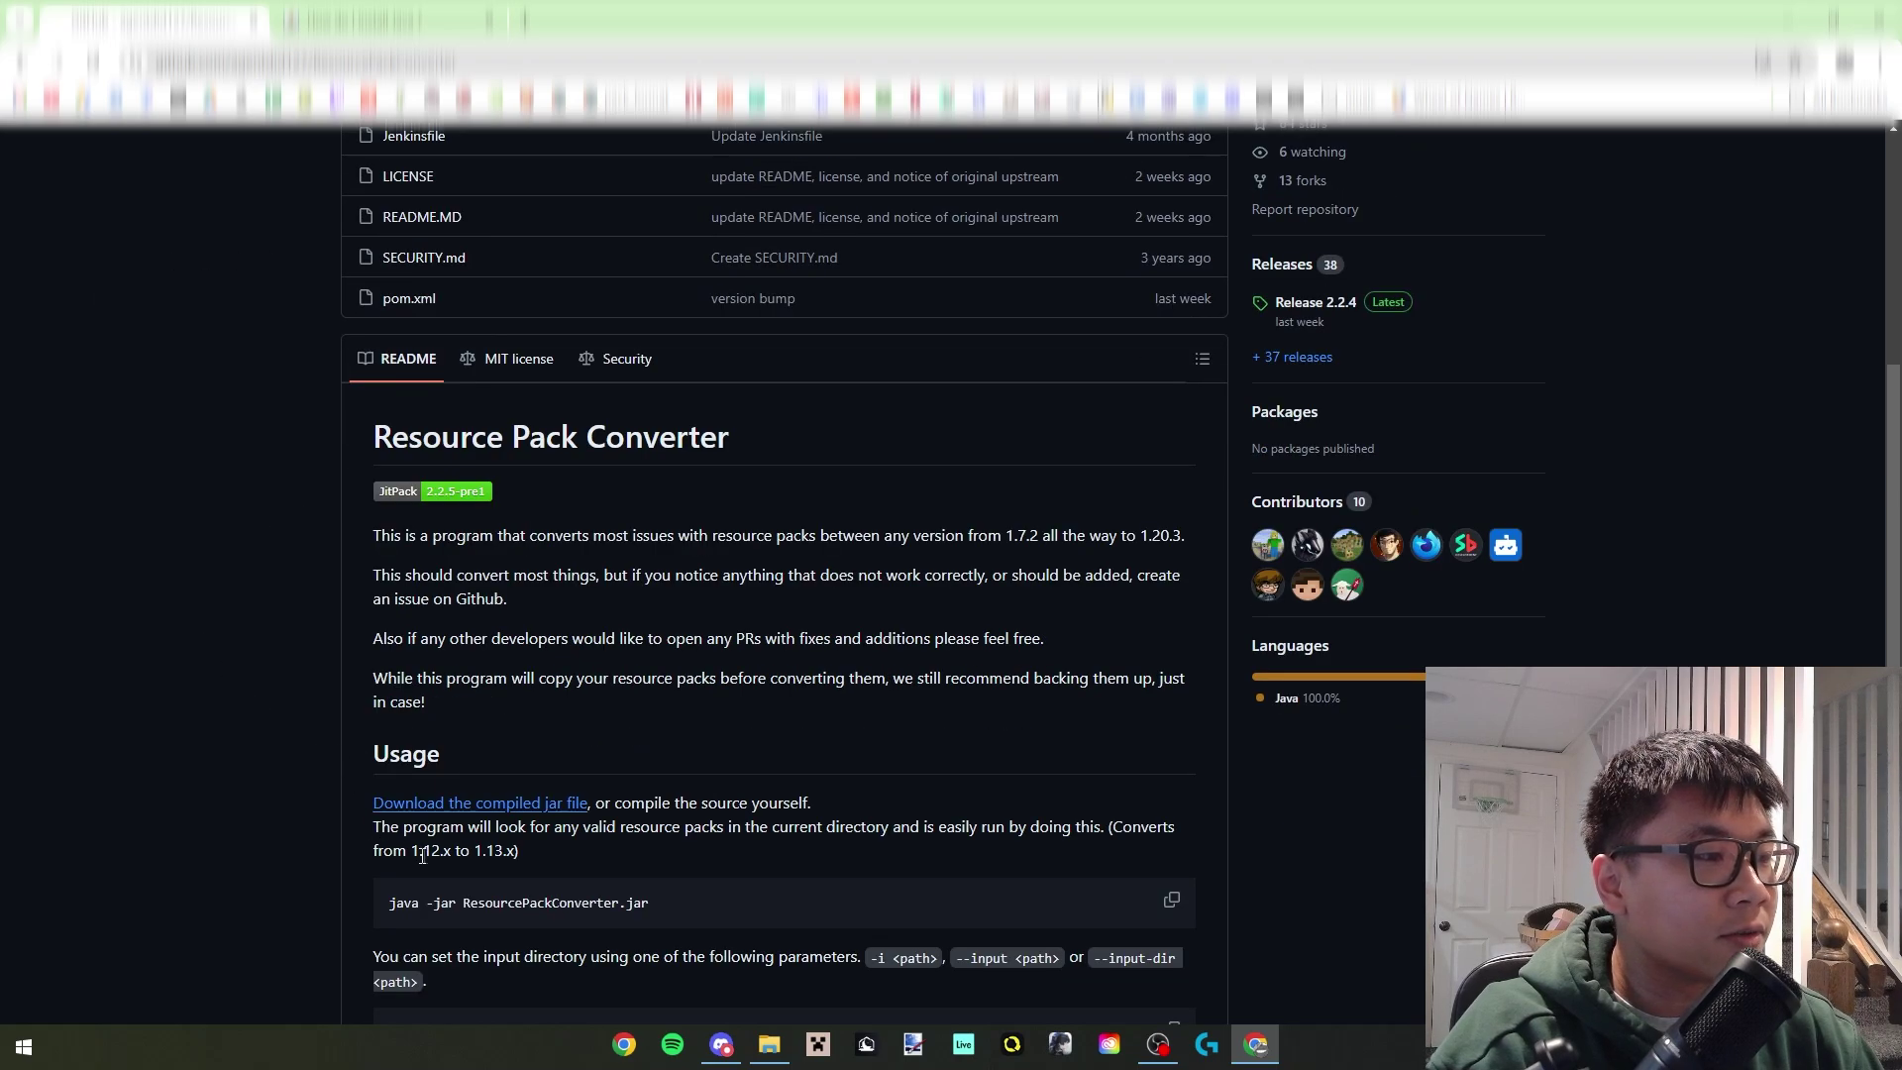
Open Release 2.2.4 of ResourcePackConverter and go through its change list.
click(1323, 309)
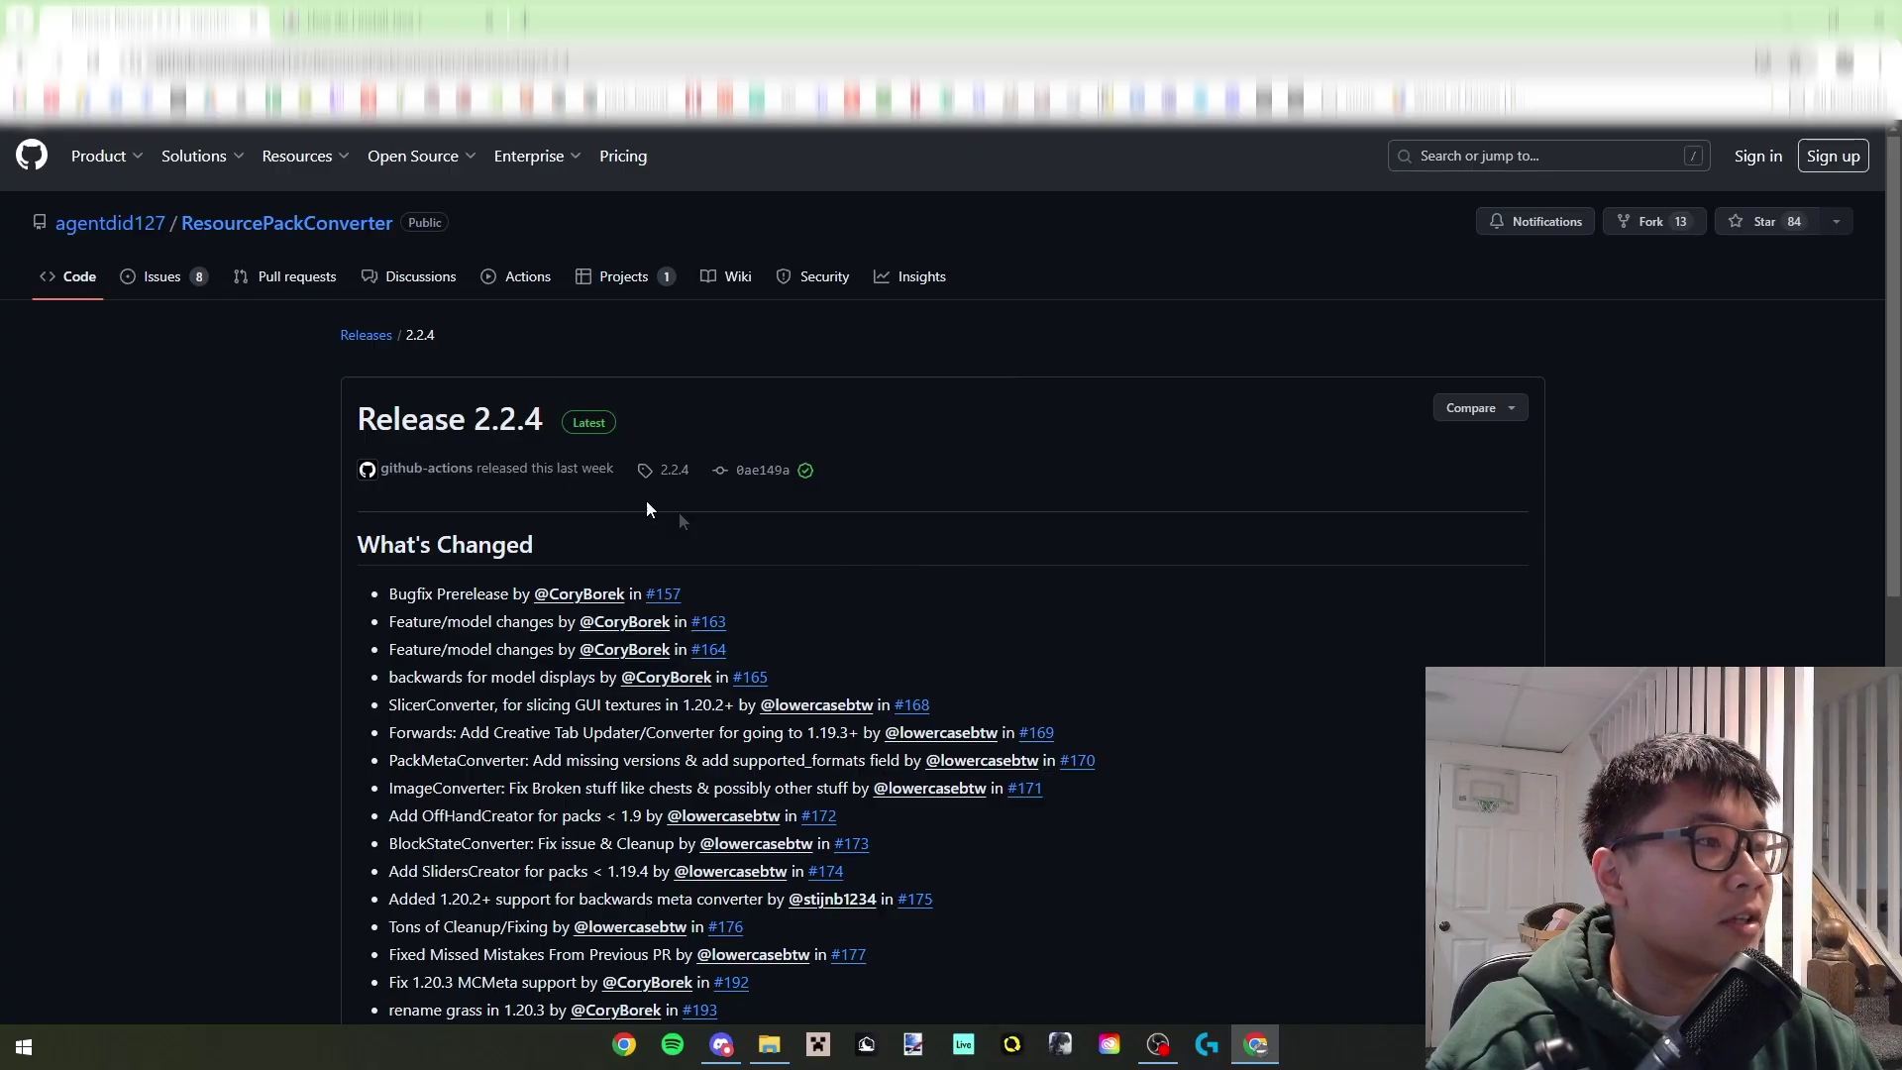
scroll(949, 501, down, 3)
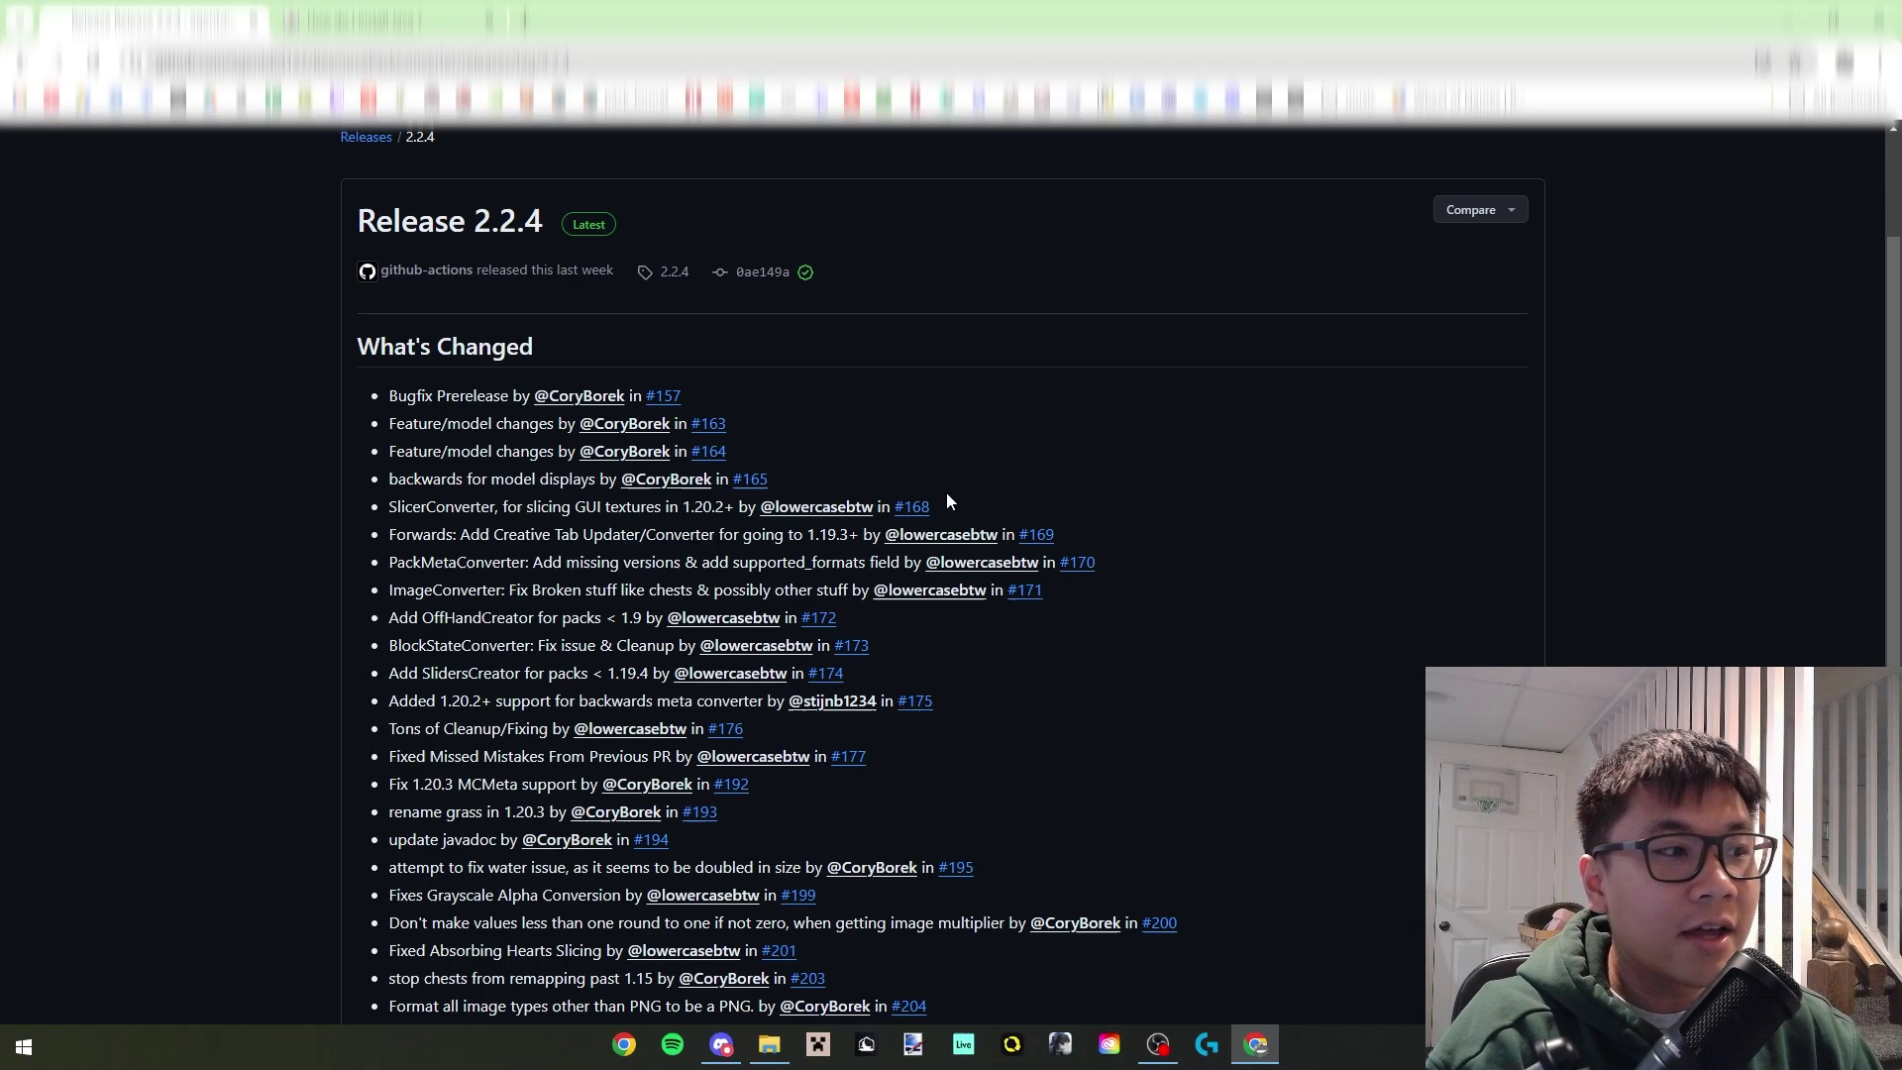
scroll(943, 496, down, 6)
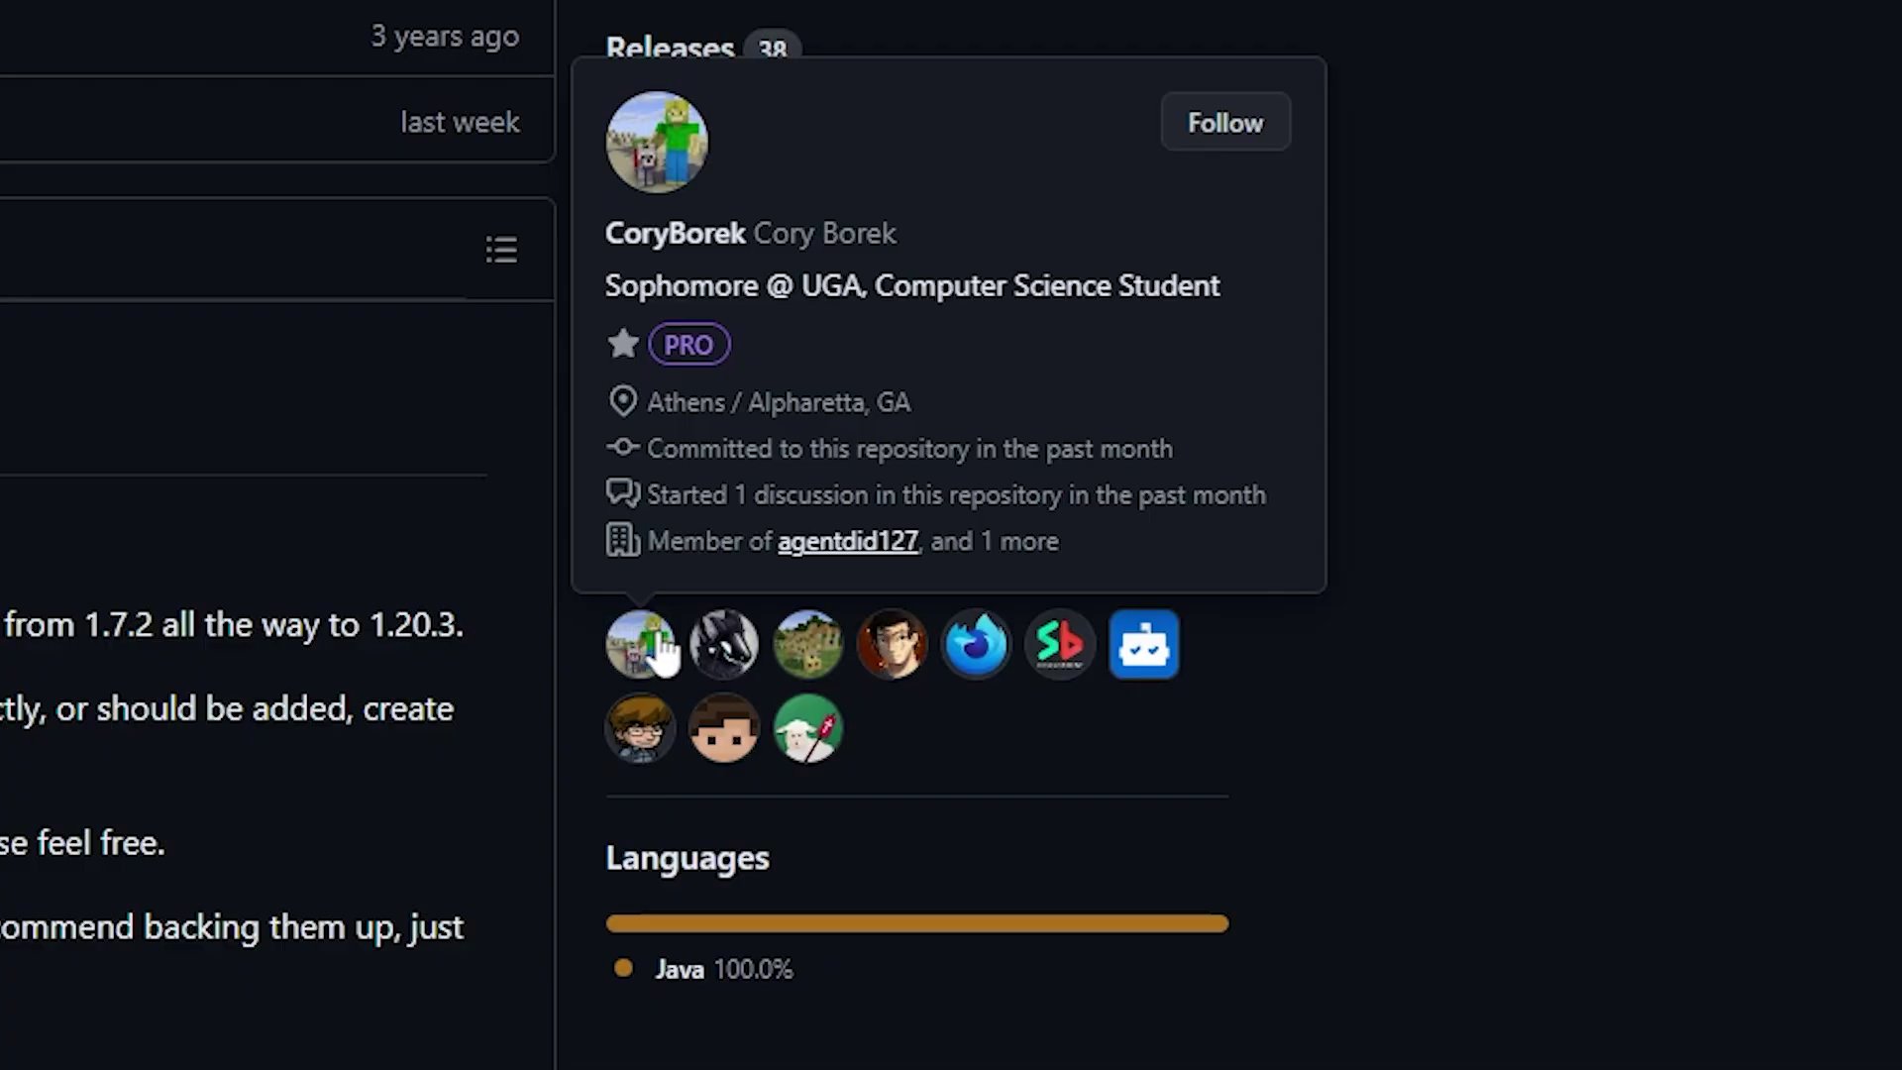
View the profile cards of the contributors to the ResourcePackConverter repository.
mouse_move(1311, 451)
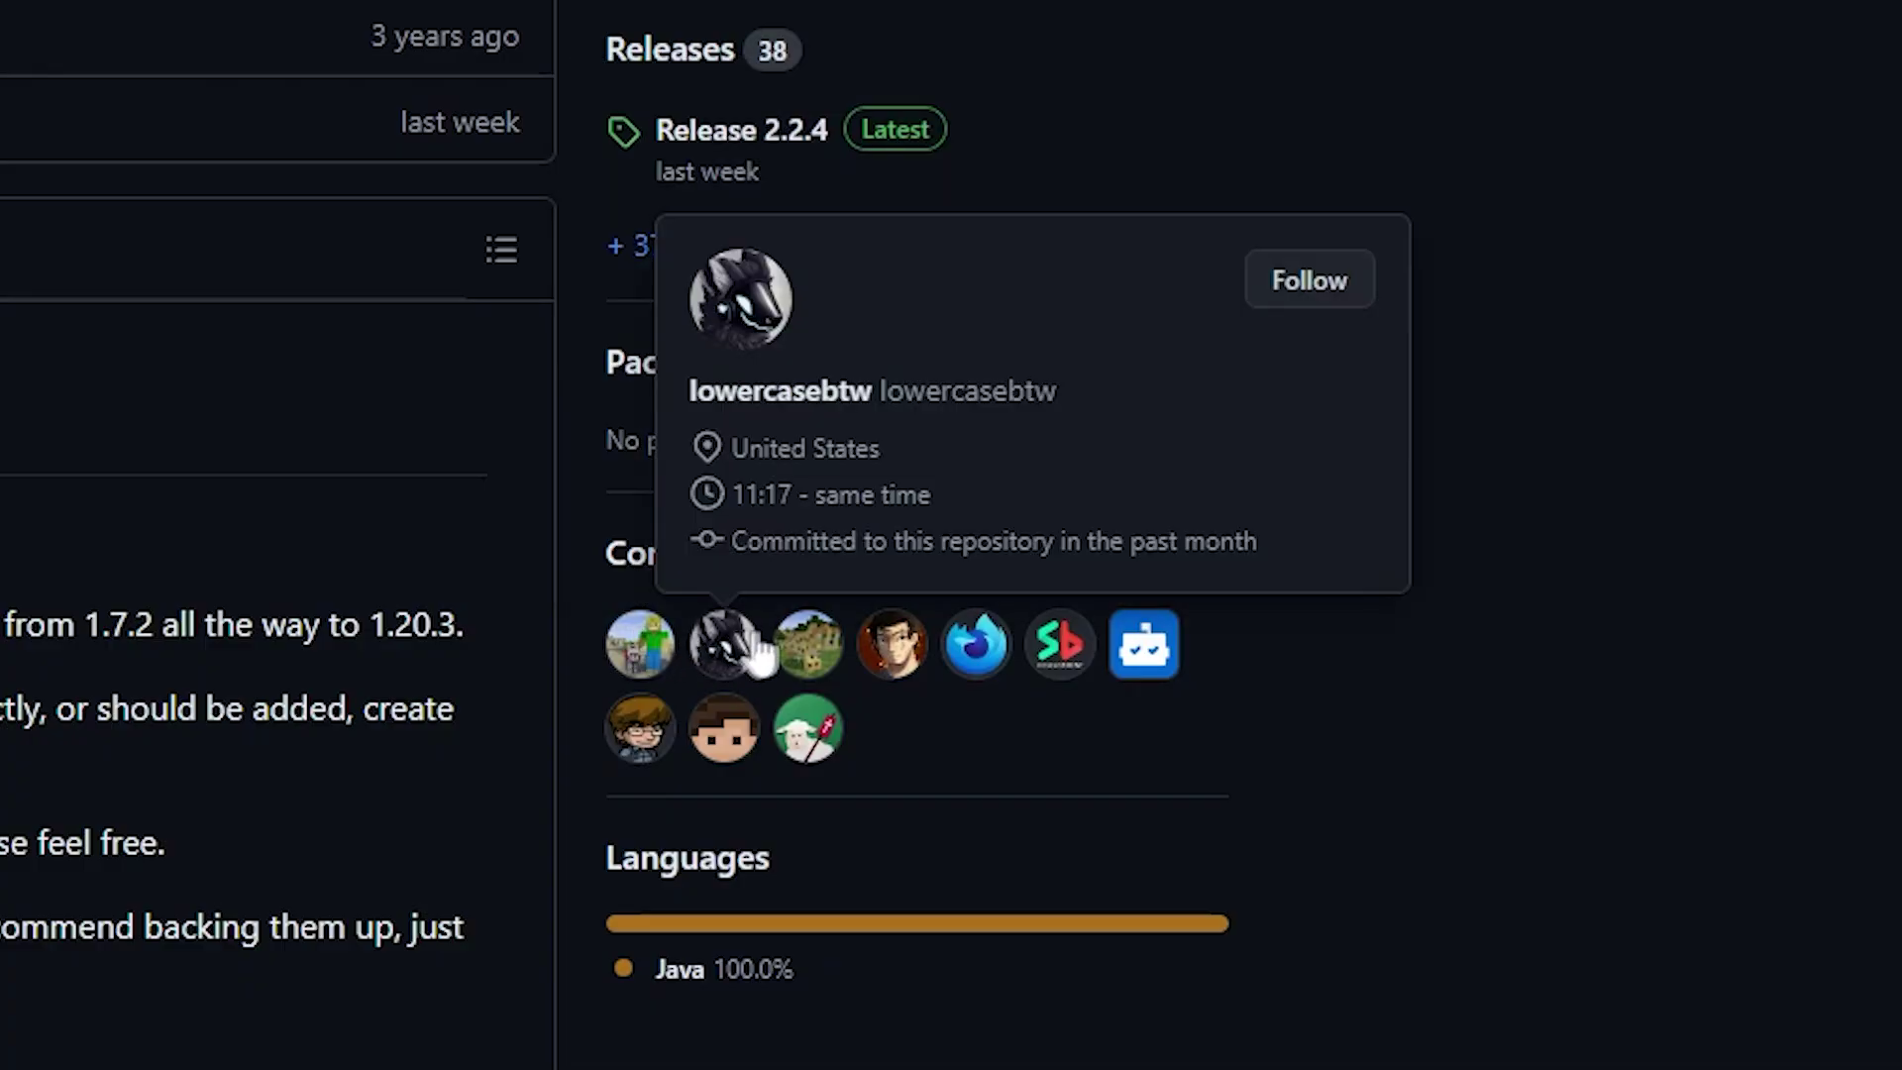
mouse_move(814, 649)
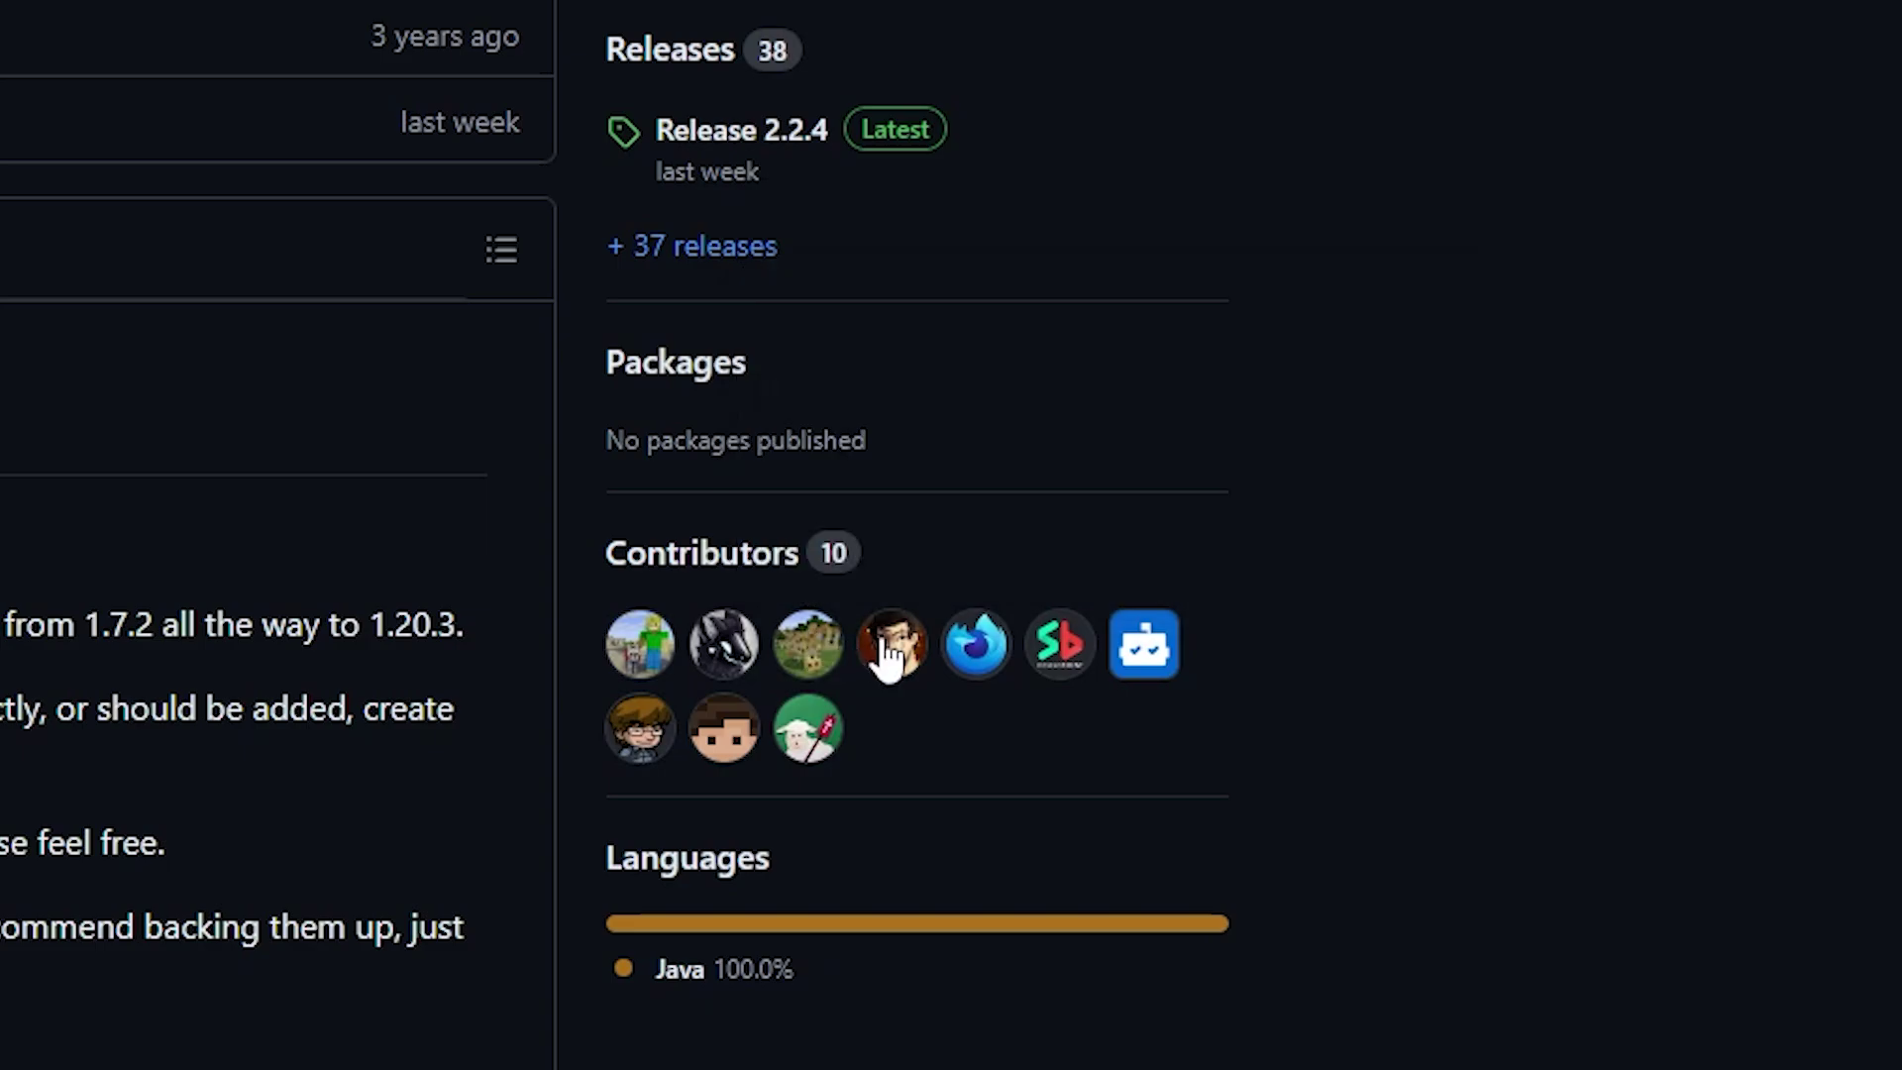
mouse_move(889, 654)
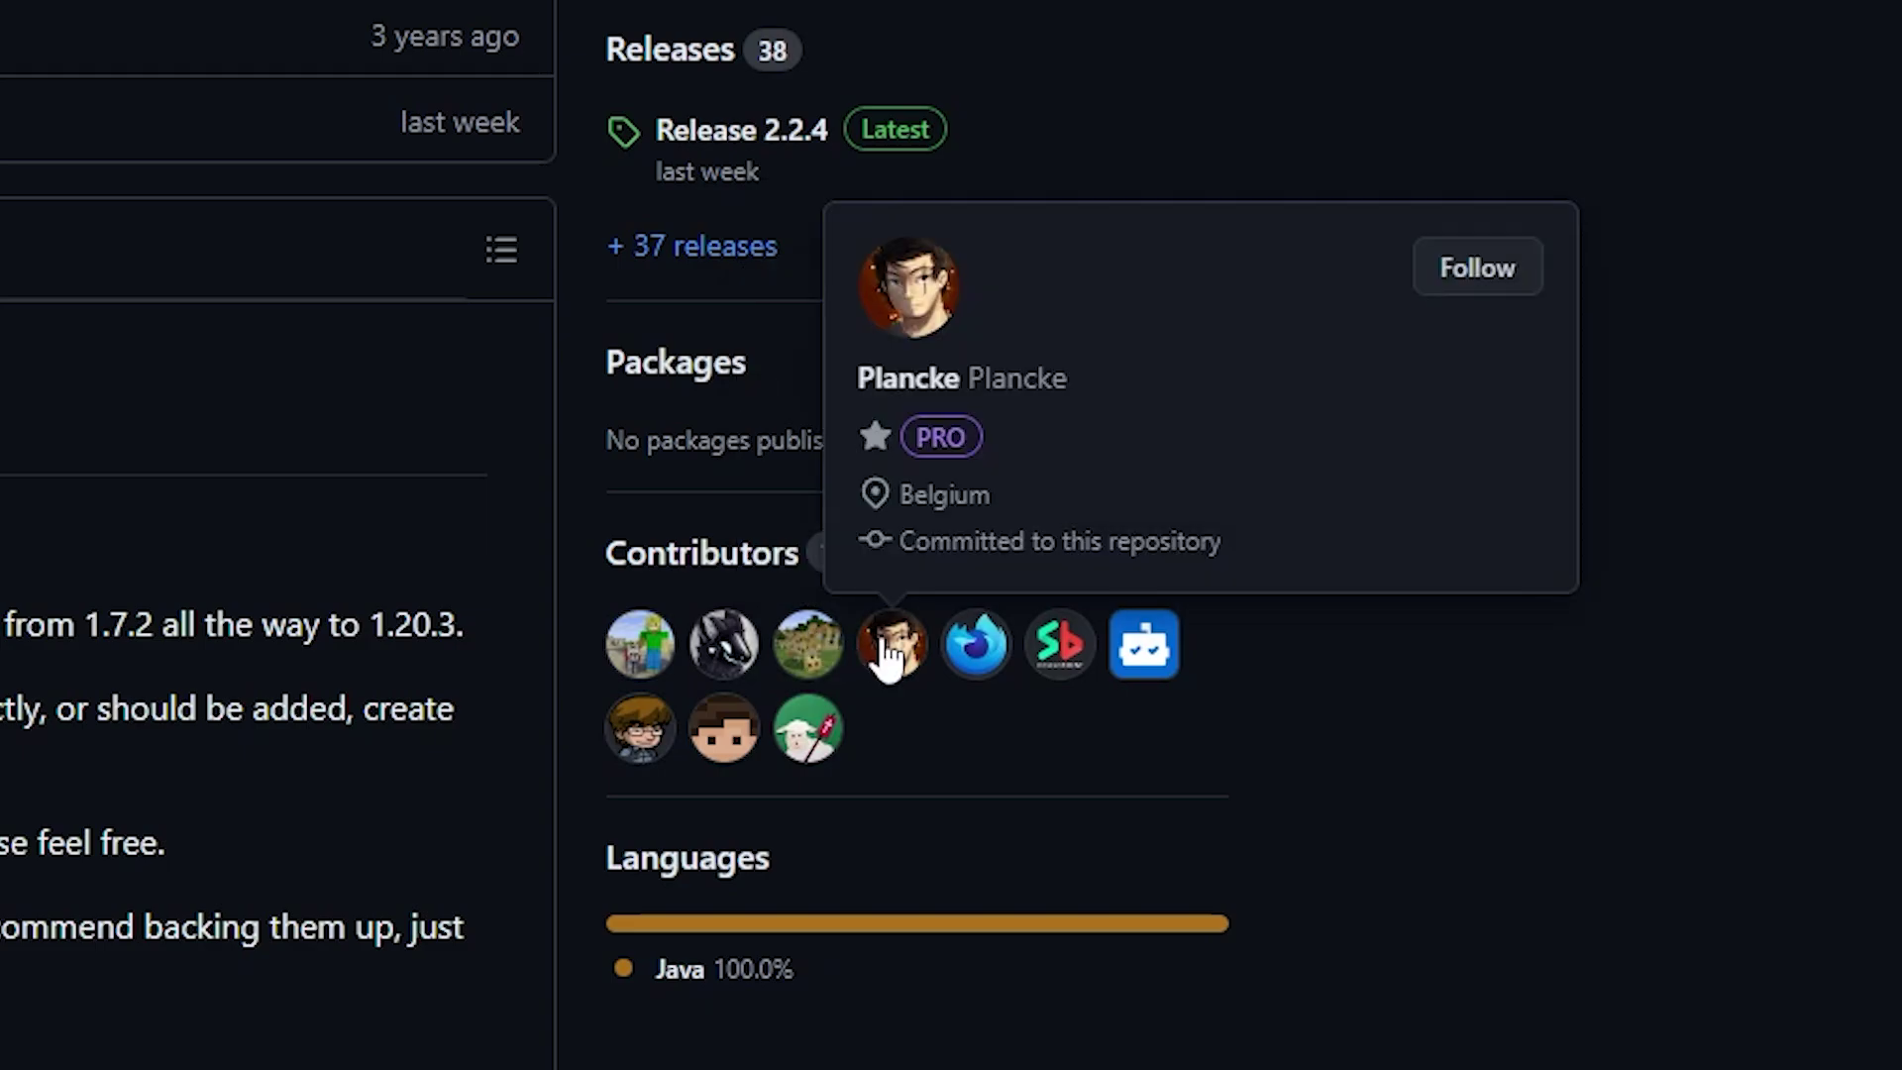
mouse_move(975, 658)
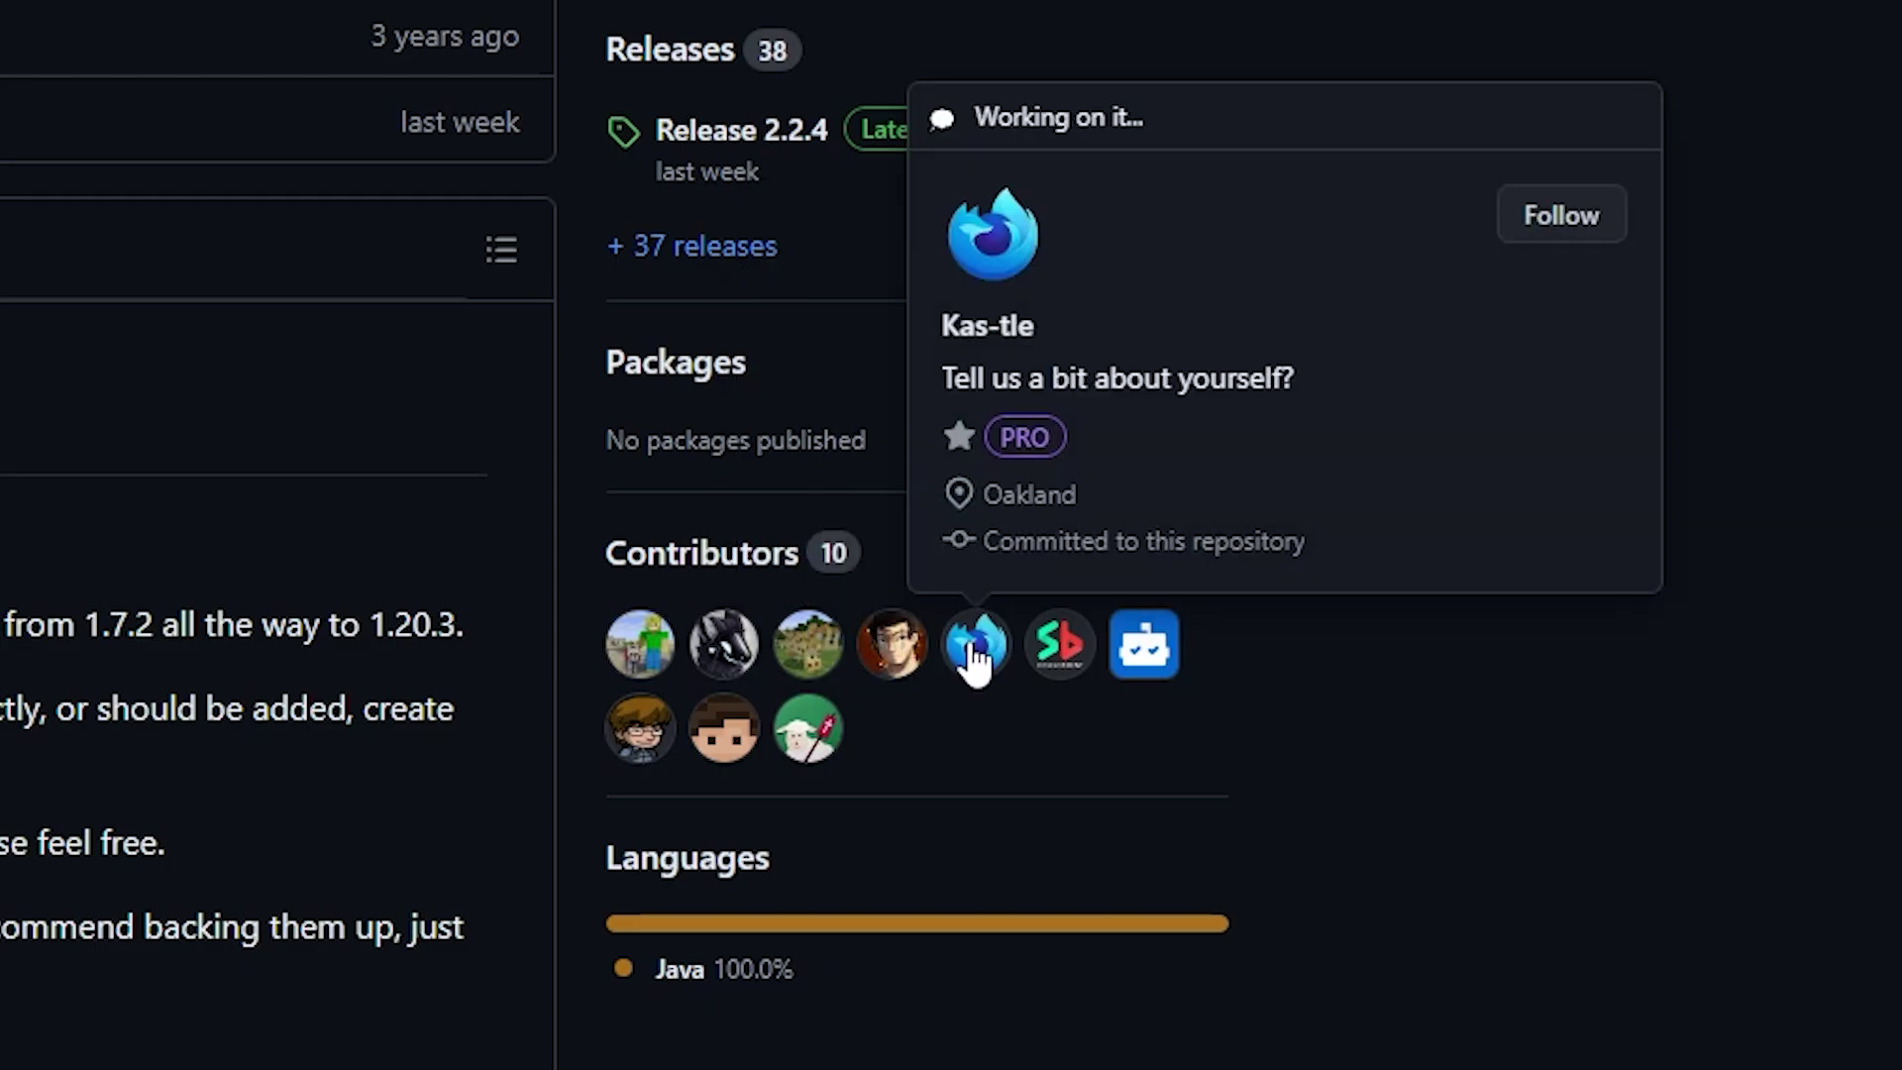
mouse_move(1062, 644)
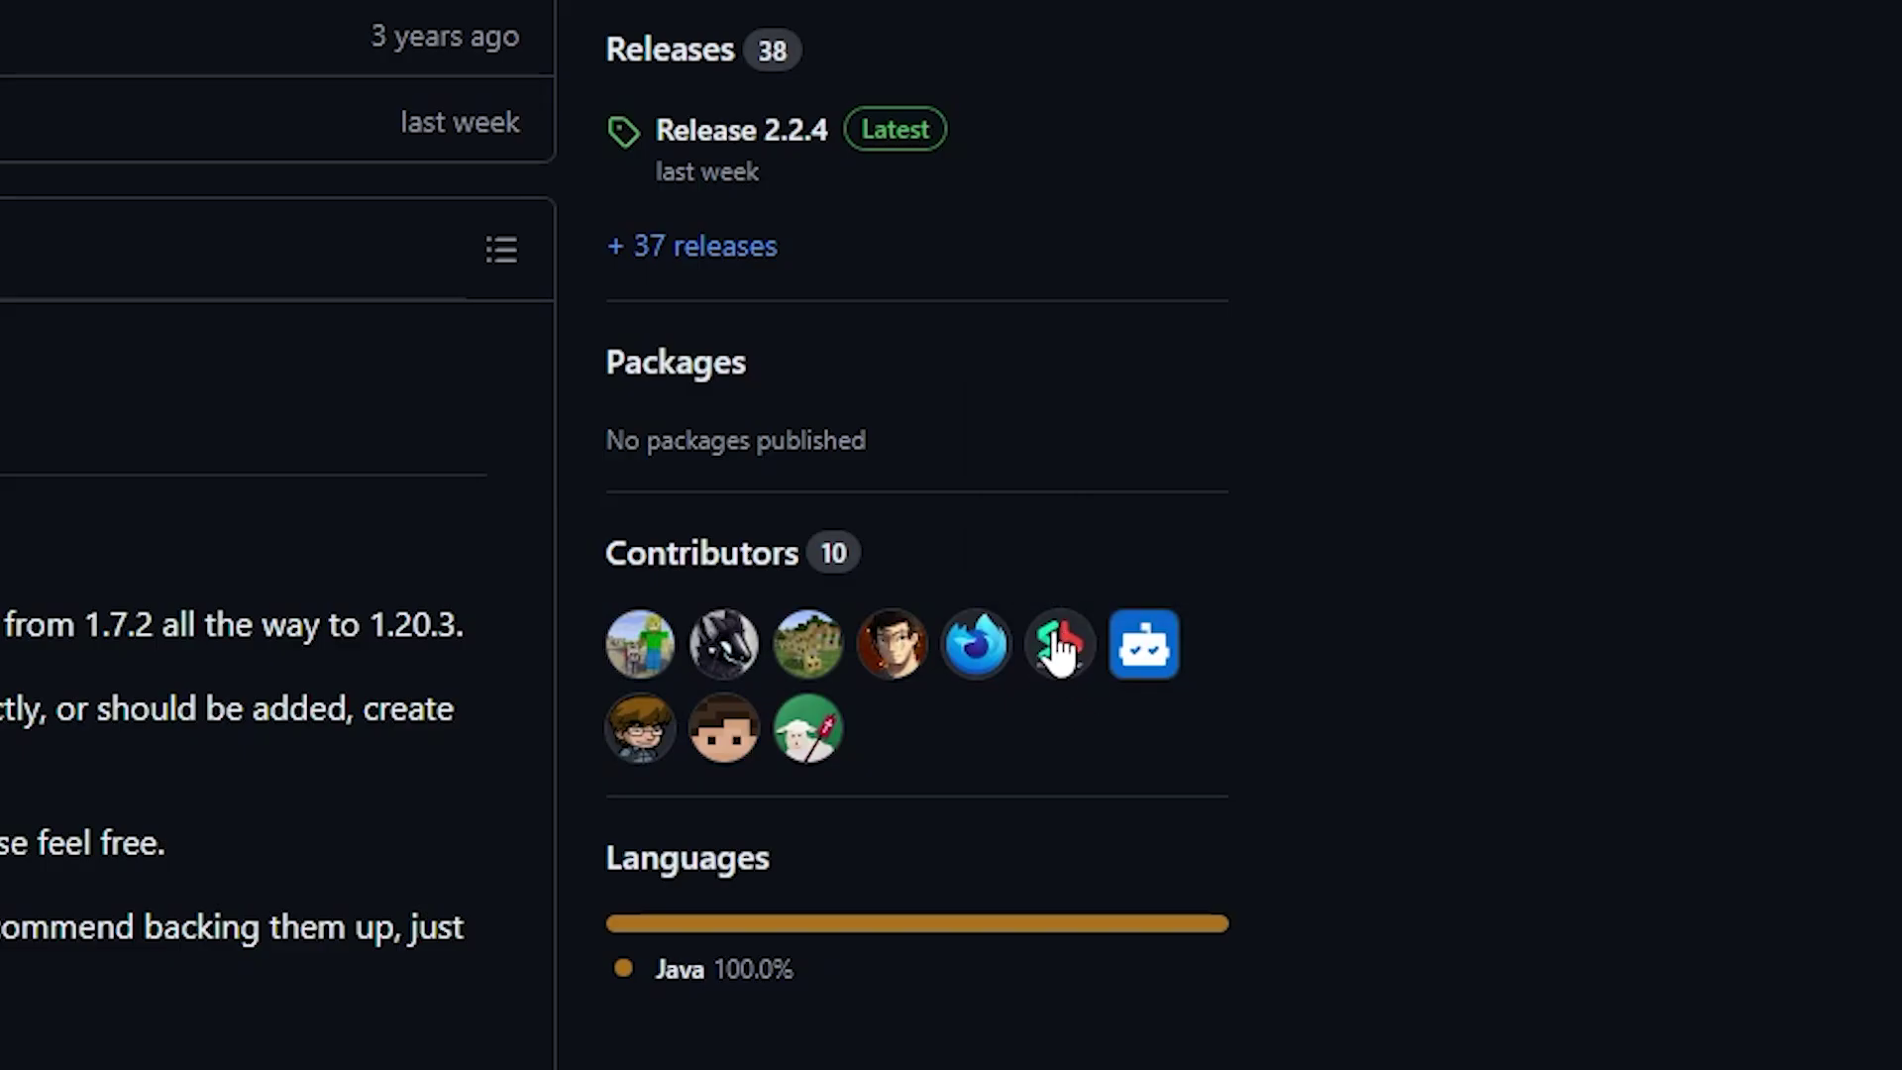
mouse_move(630, 753)
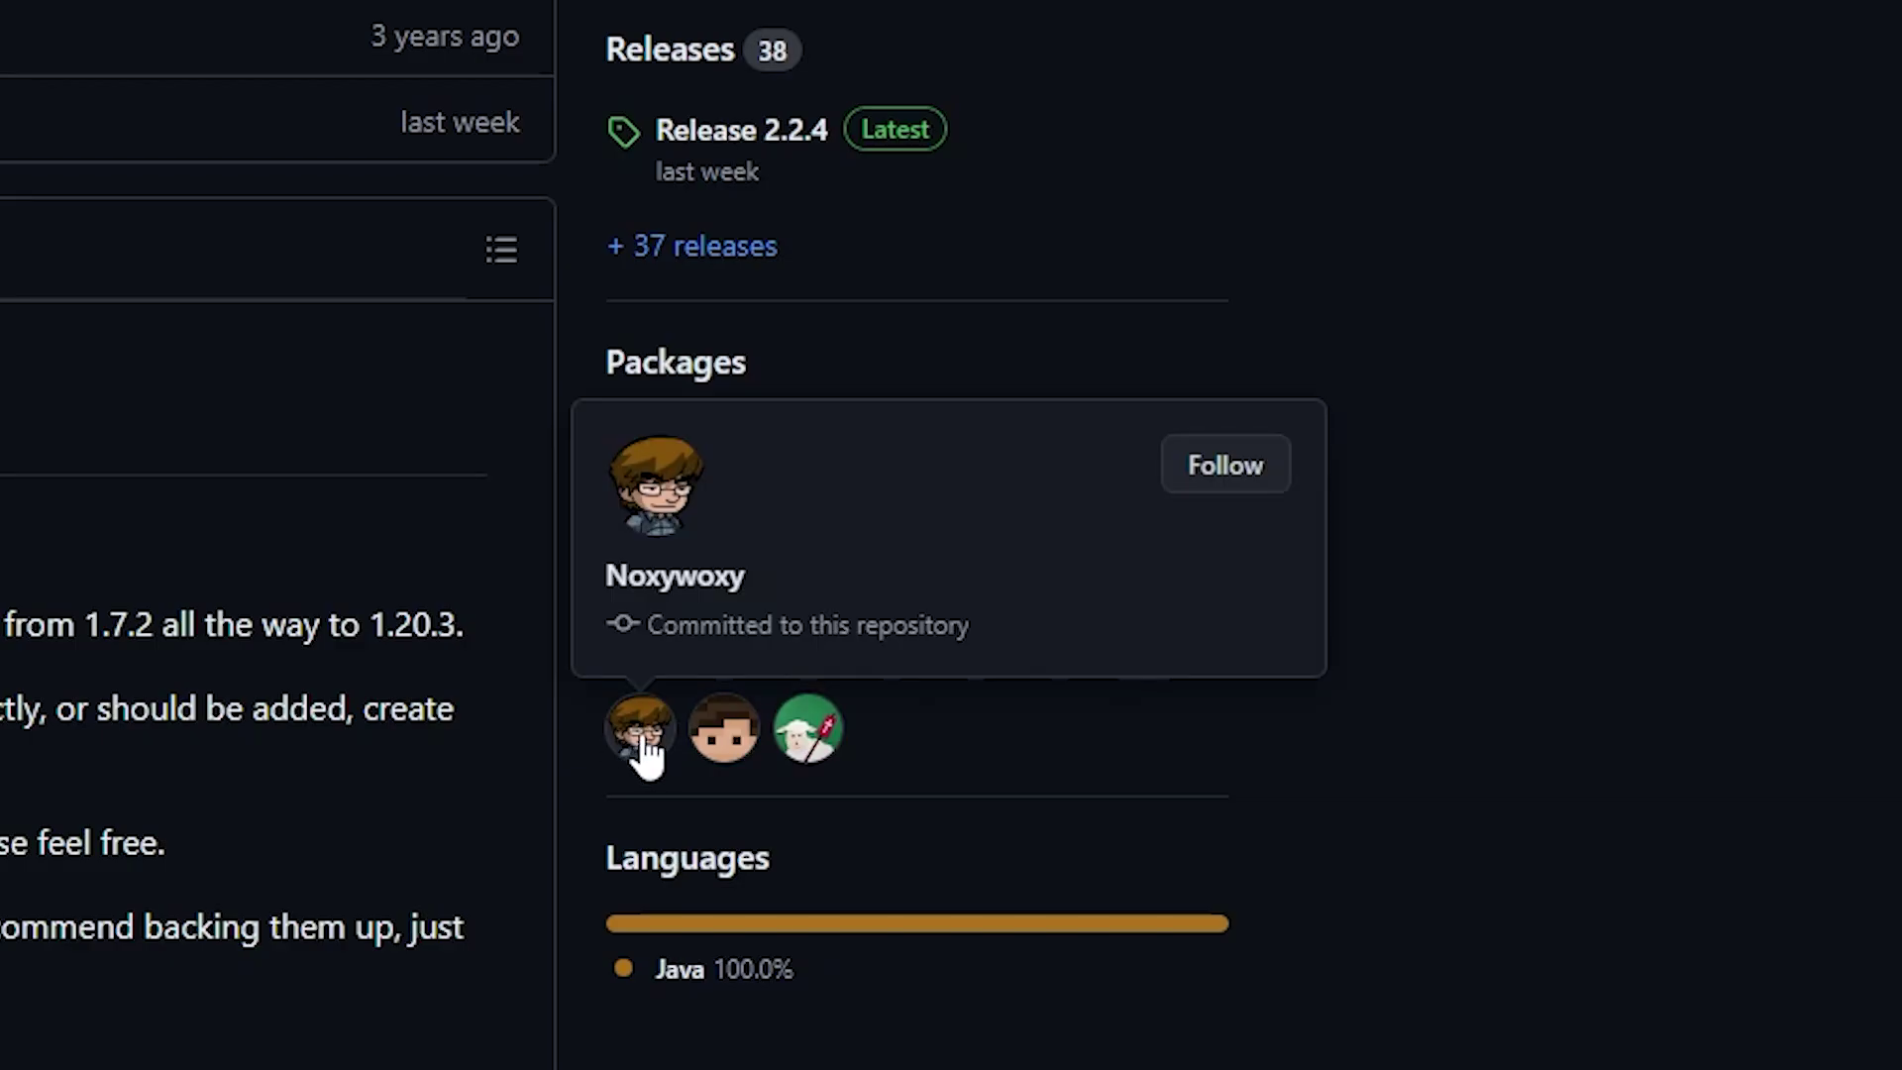
mouse_move(718, 758)
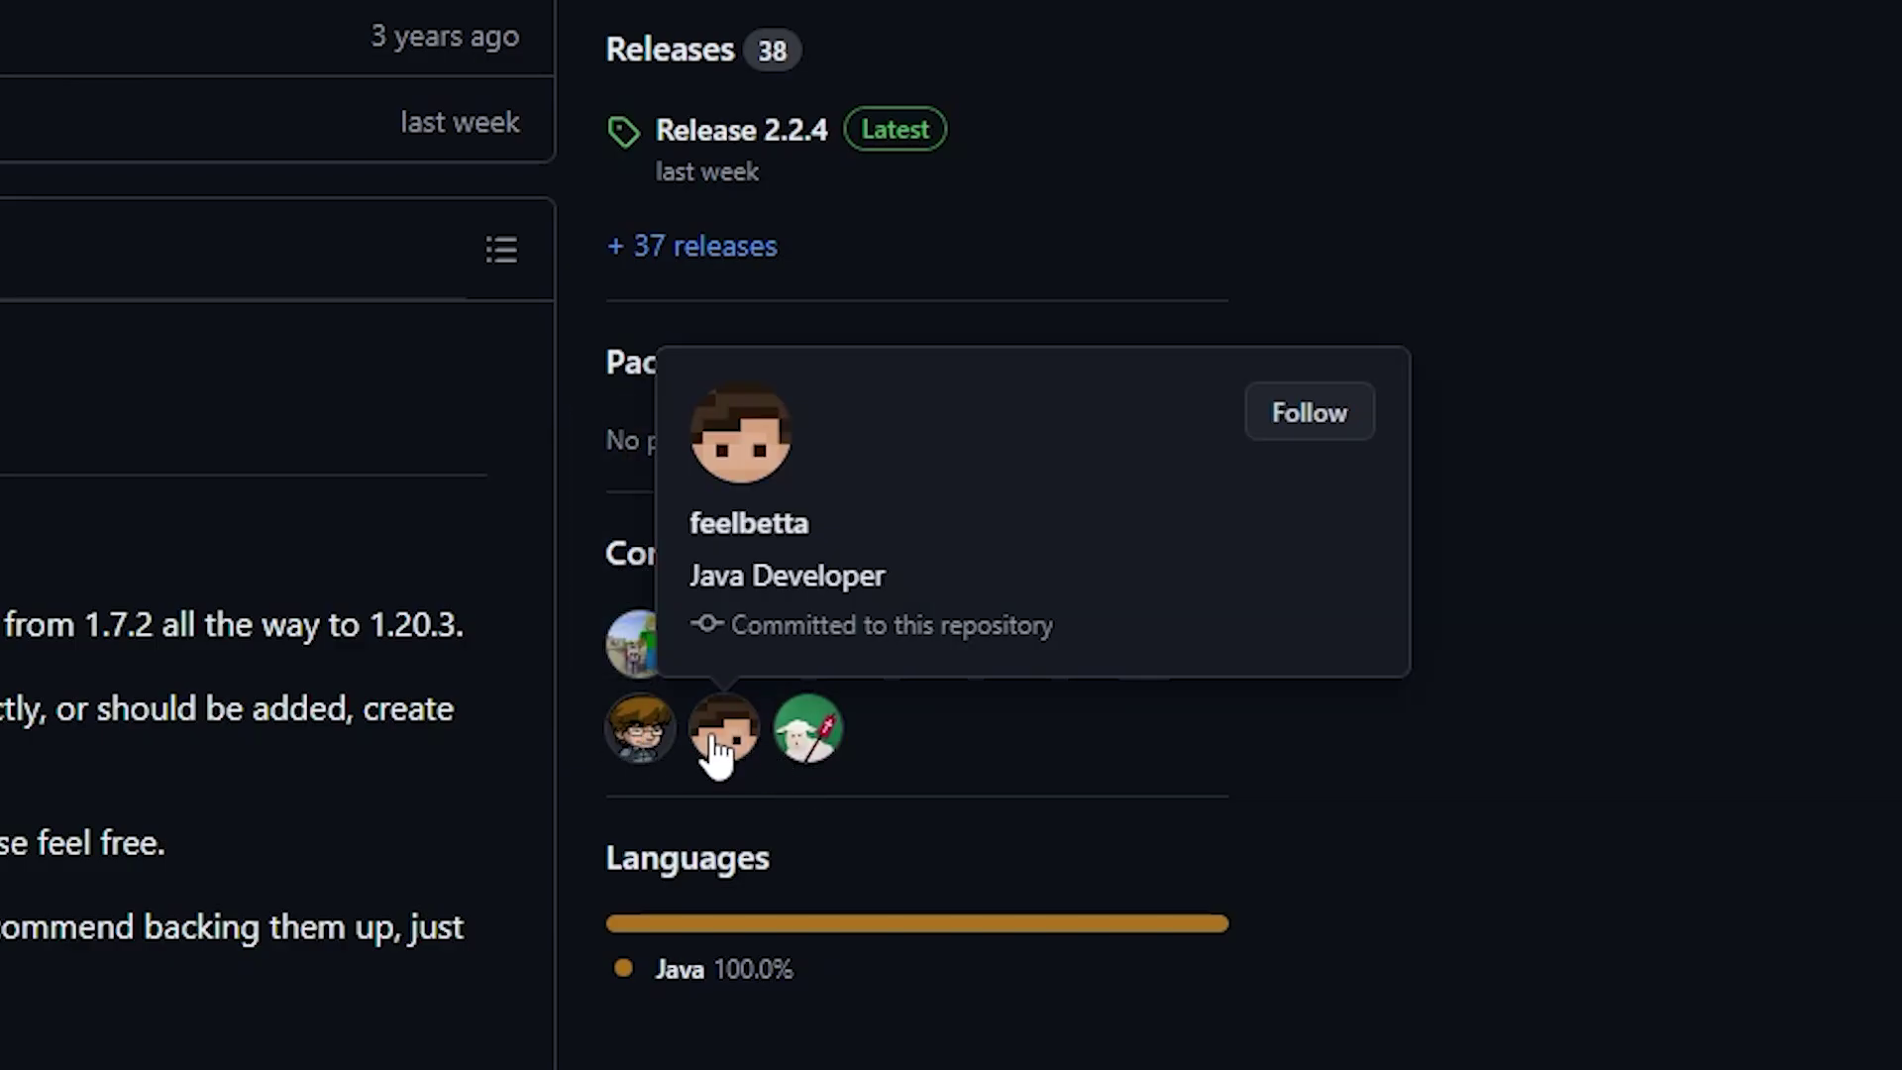
mouse_move(807, 745)
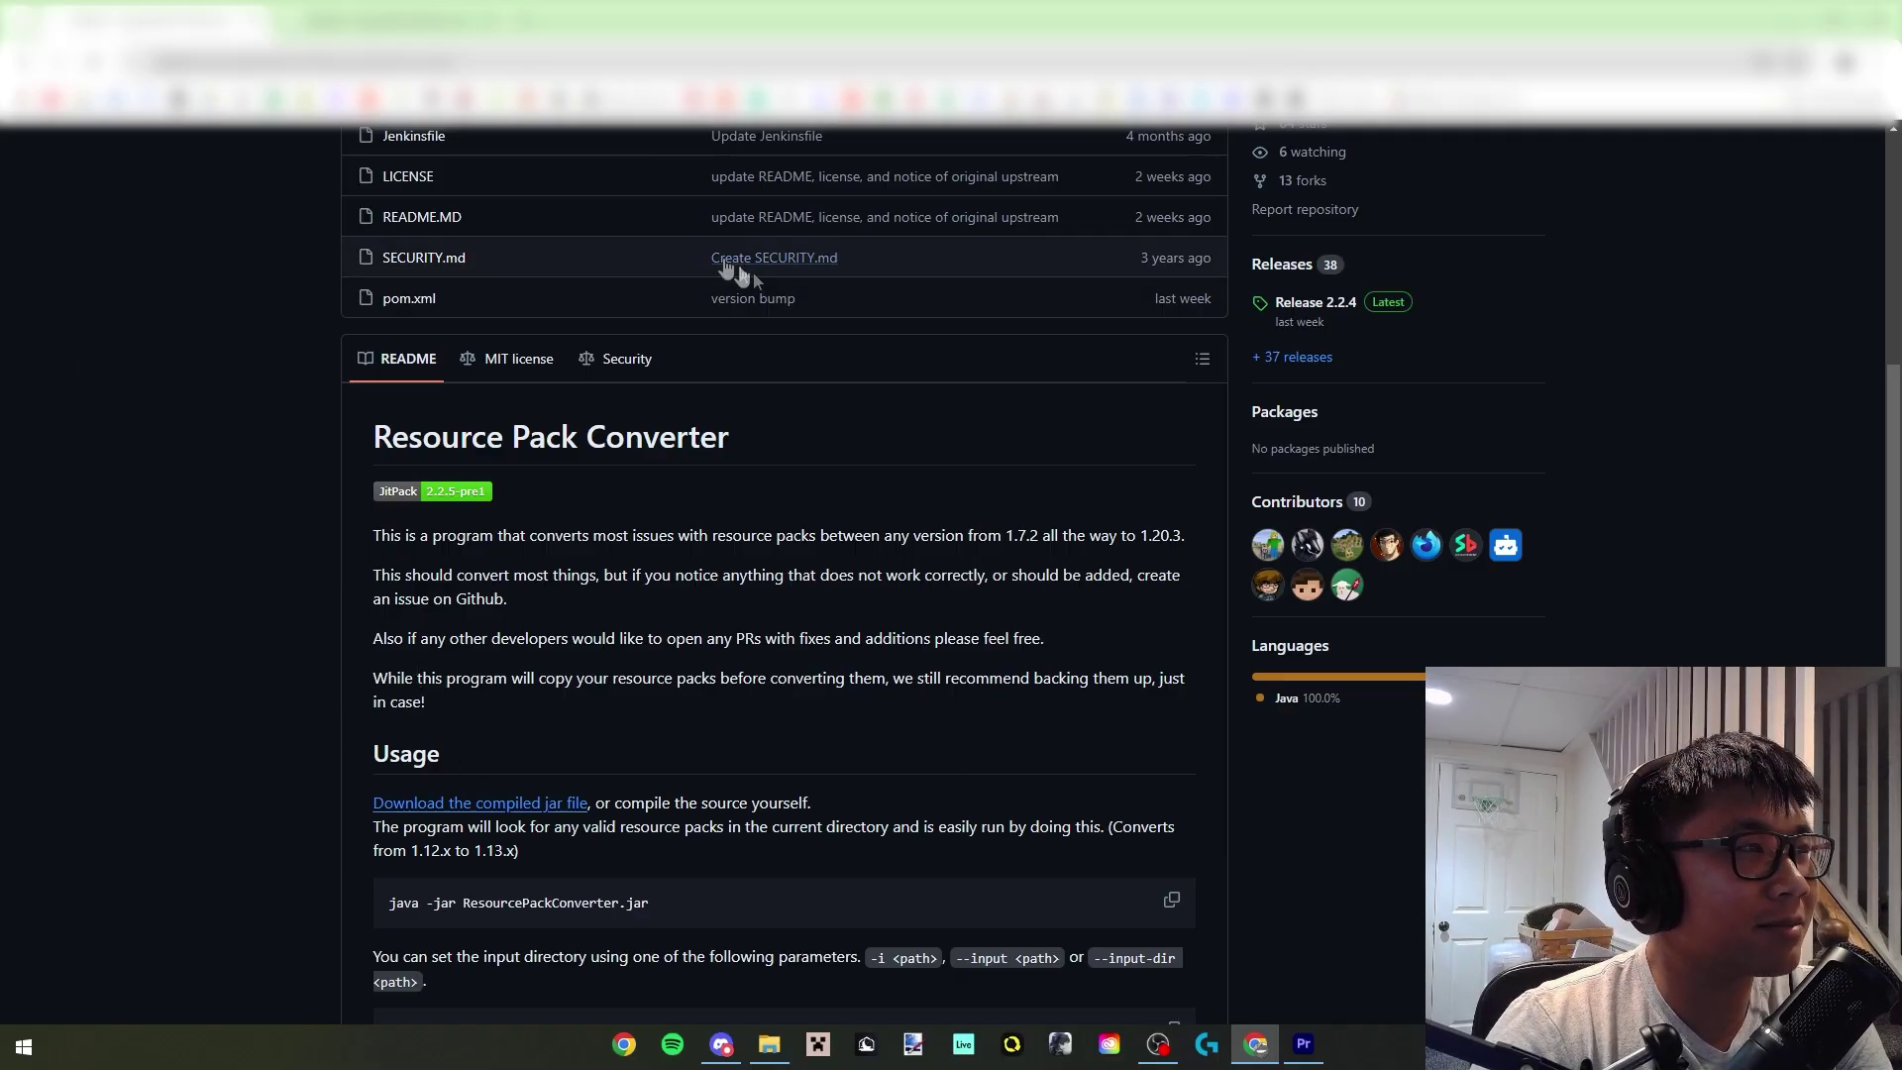
Read the README and project details of HypixelDev's original ResourcePackConverter repository, and return to the newer converter's page.
key(ctrl+Tab)
key(ctrl+Tab)
key(ctrl+Tab)
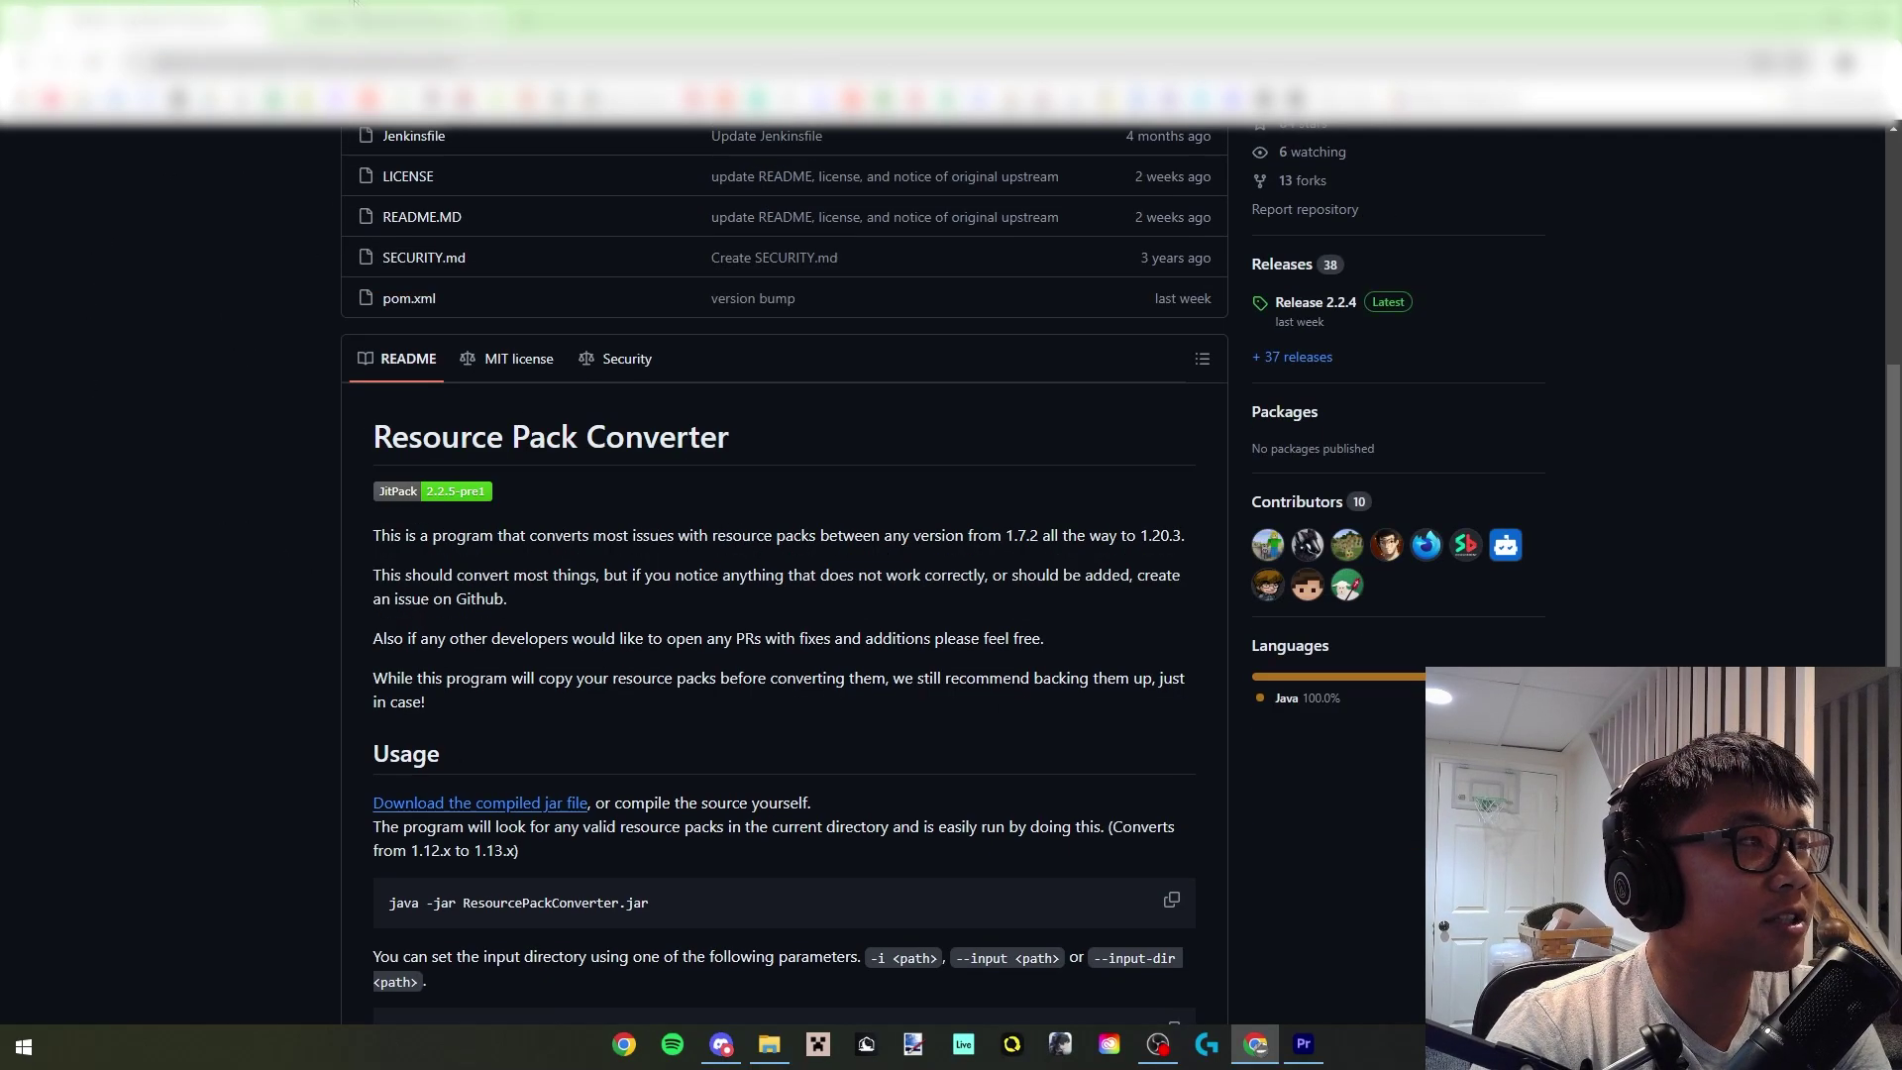
scroll(751, 645, up, 4)
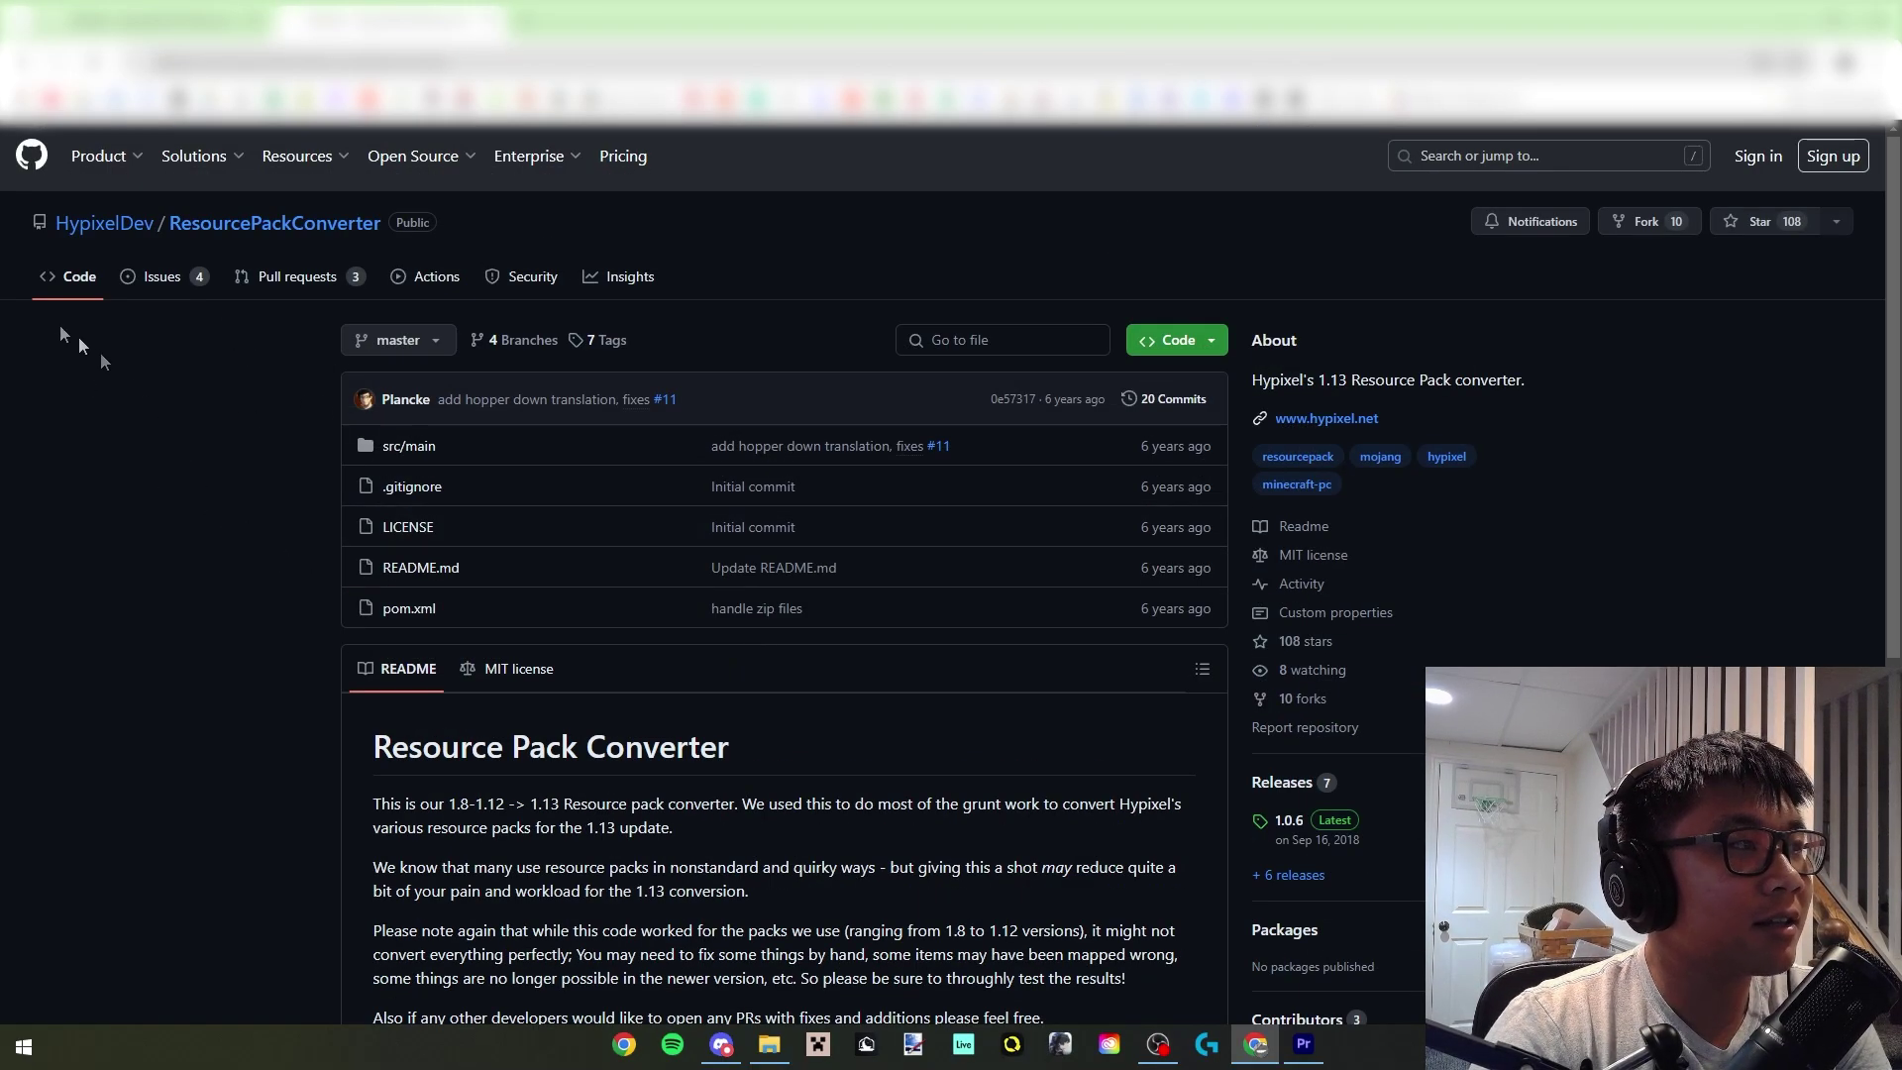
scroll(272, 666, down, 1)
drag(410, 649, 604, 632)
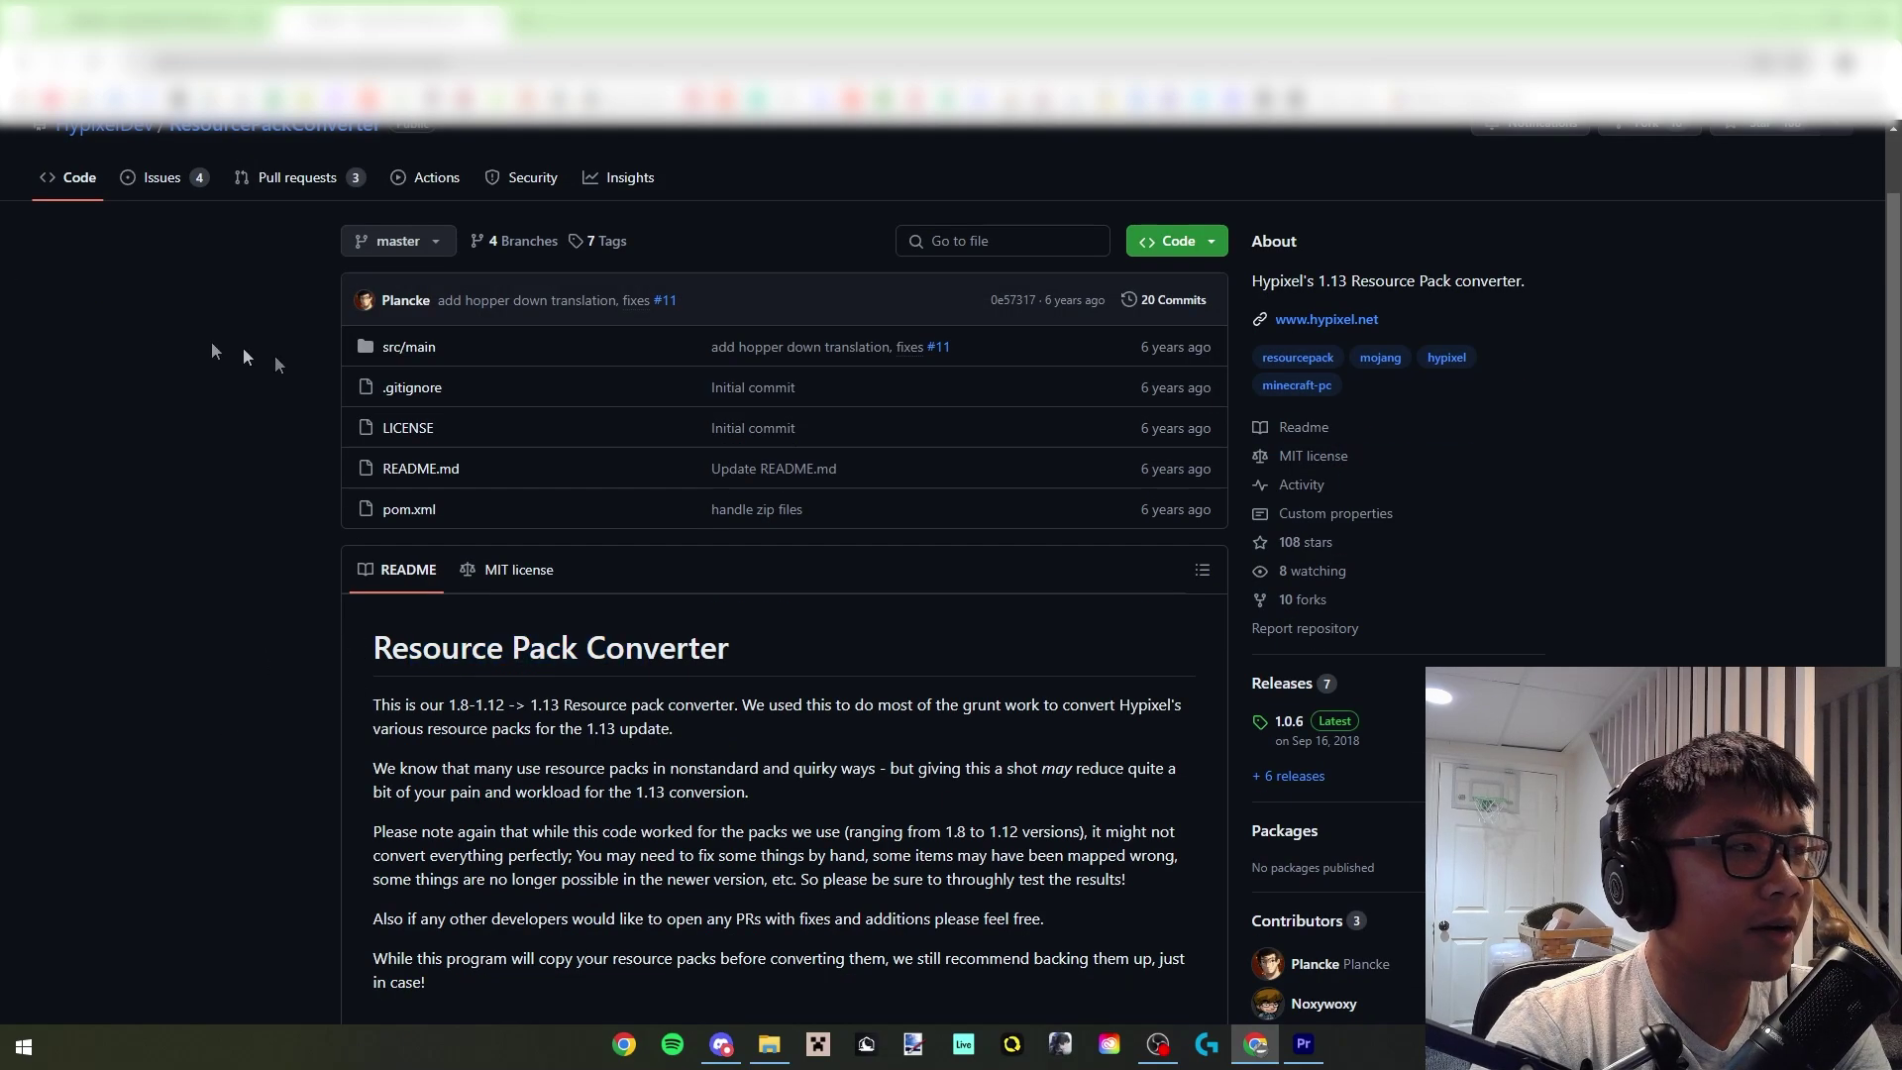
scroll(179, 357, up, 1)
scroll(990, 614, down, 1)
scroll(1111, 723, down, 2)
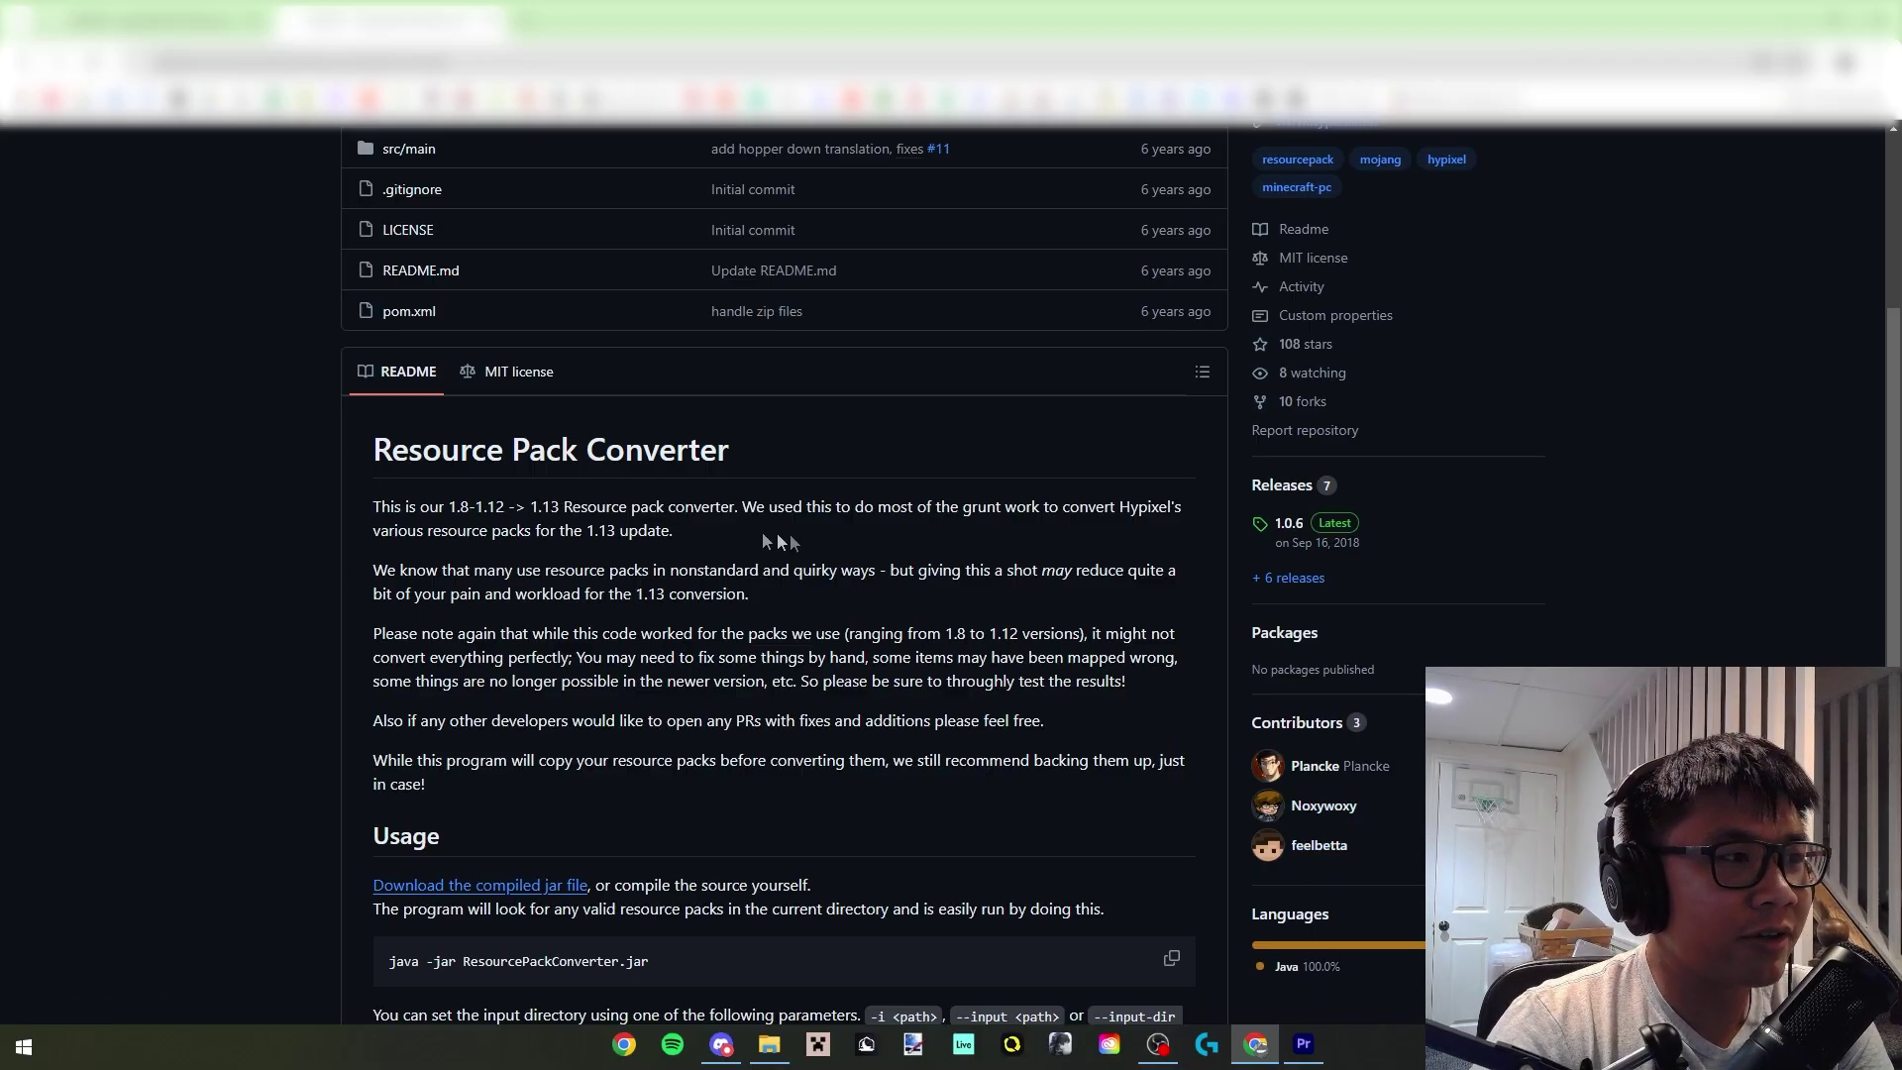
scroll(893, 622, down, 2)
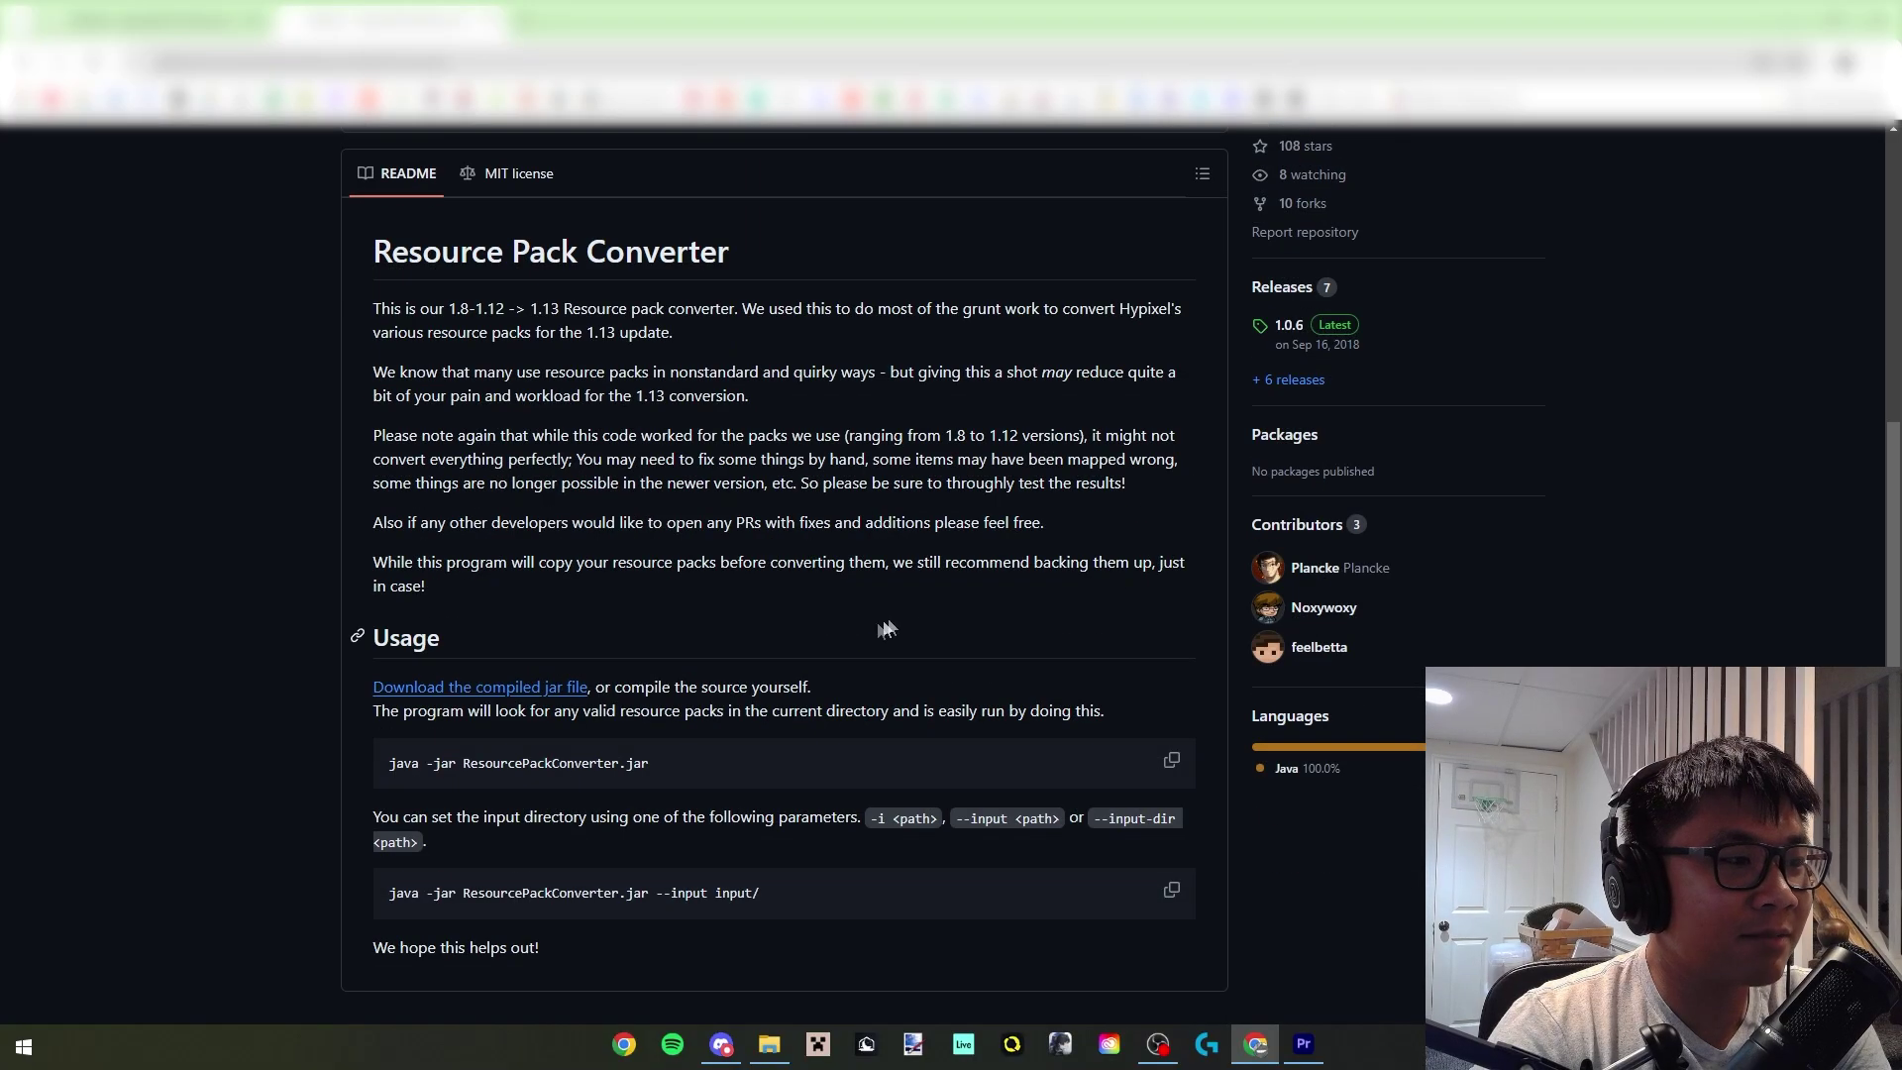
scroll(885, 523, up, 5)
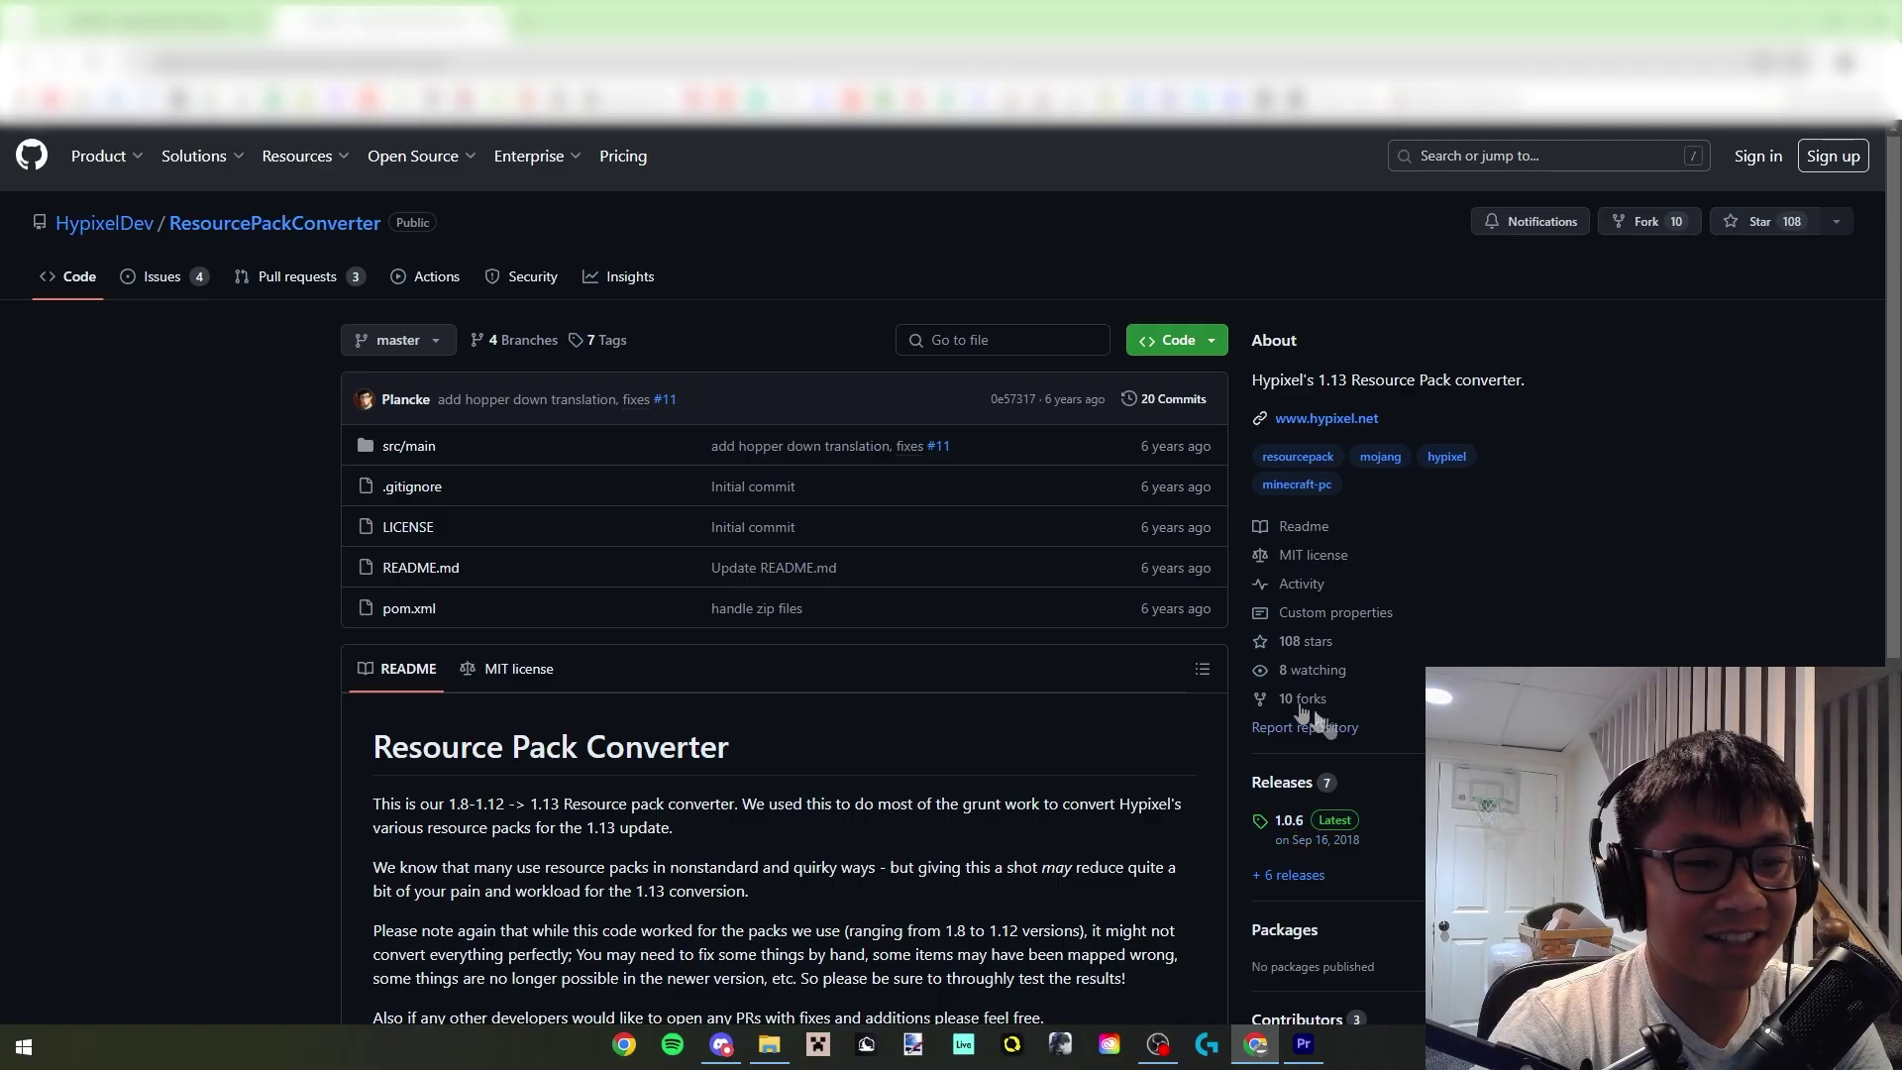
scroll(1283, 704, down, 2)
click(188, 6)
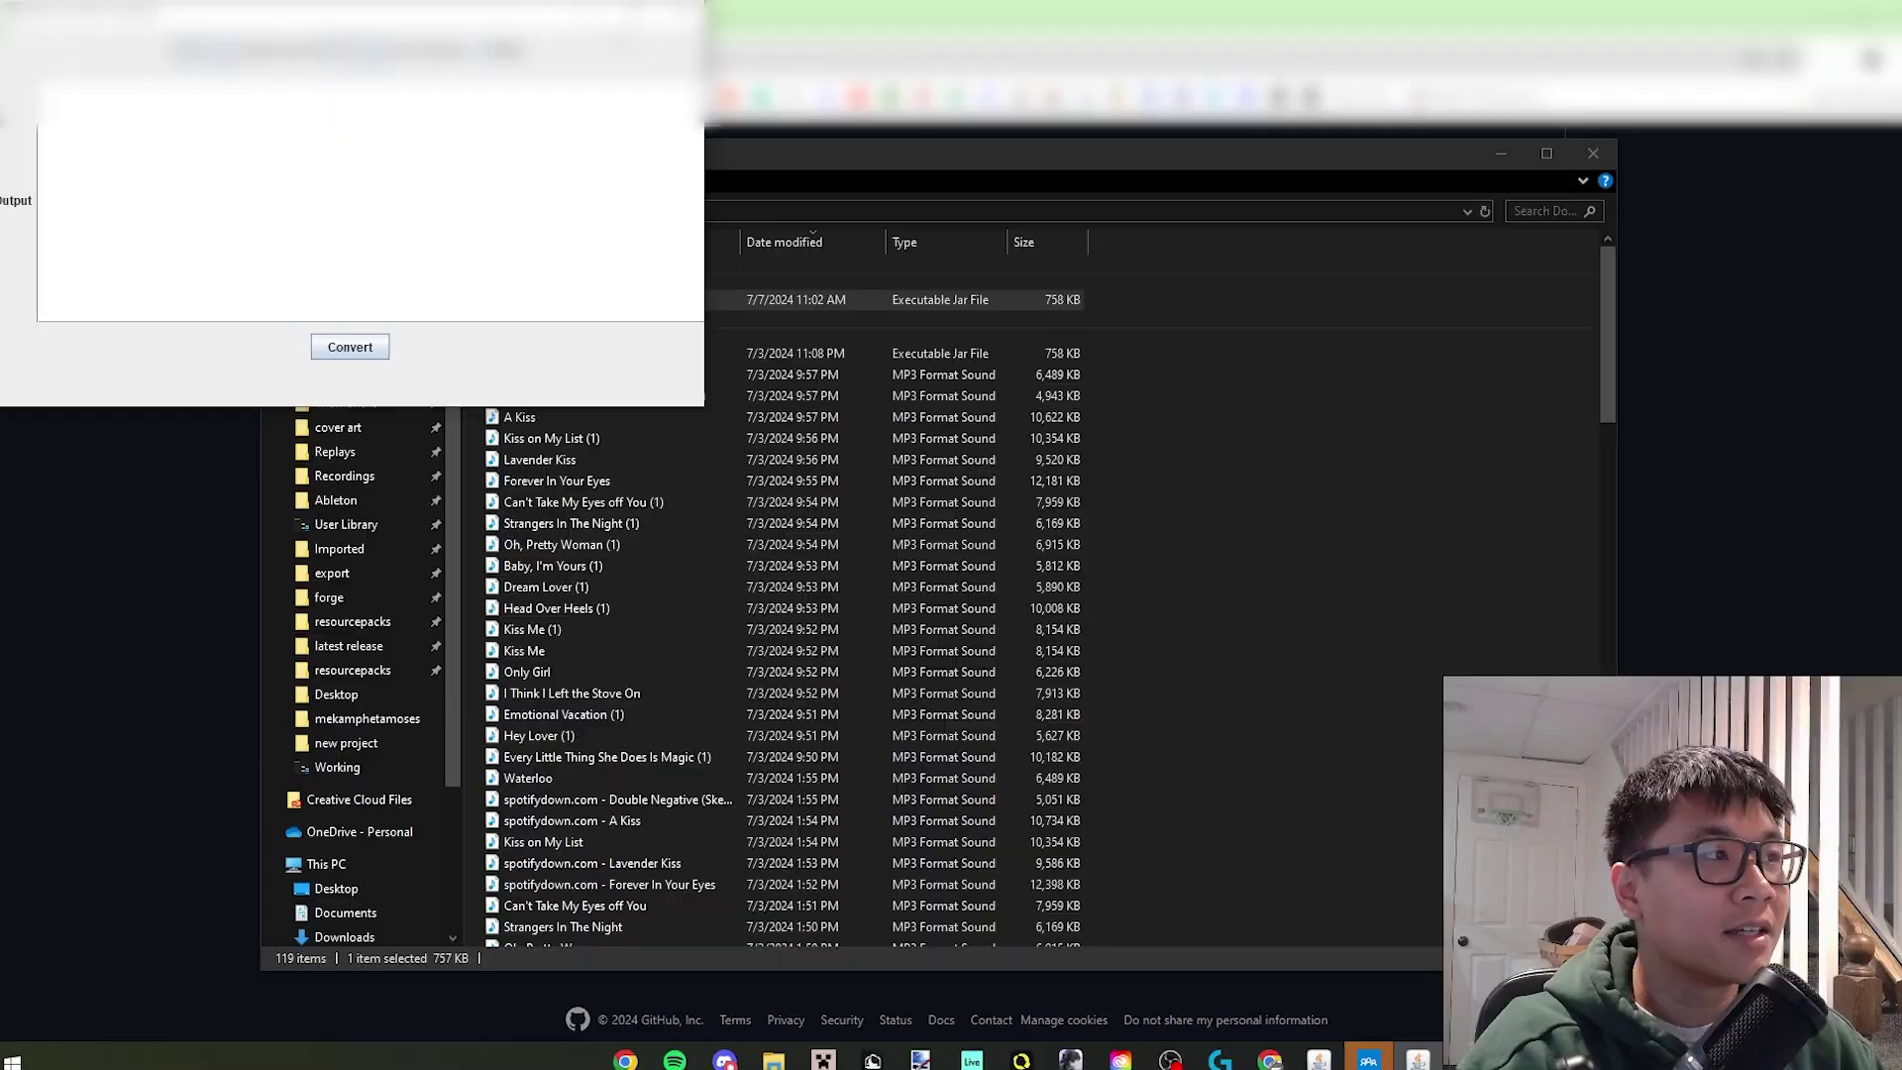
Move the Resource Pack Converter window fully into view over the Downloads folder and close it.
drag(445, 14, 960, 349)
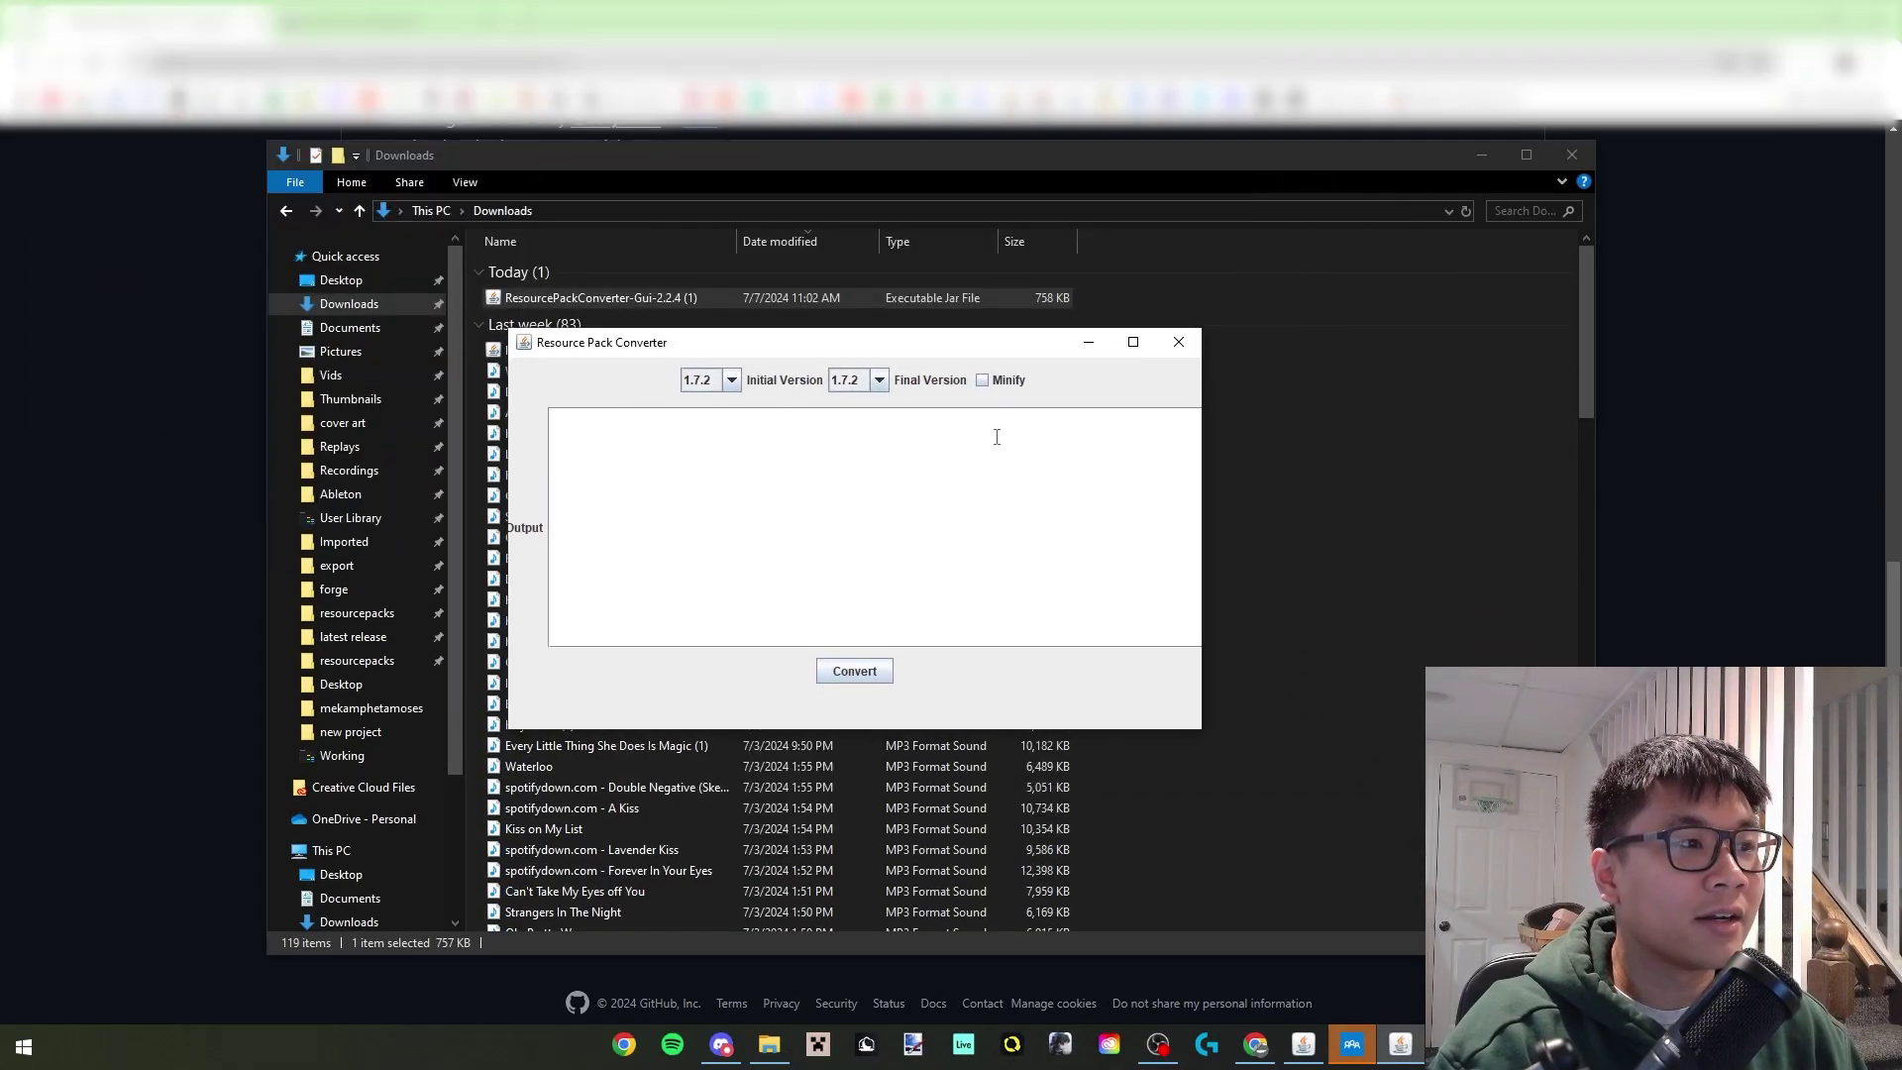
click(1179, 342)
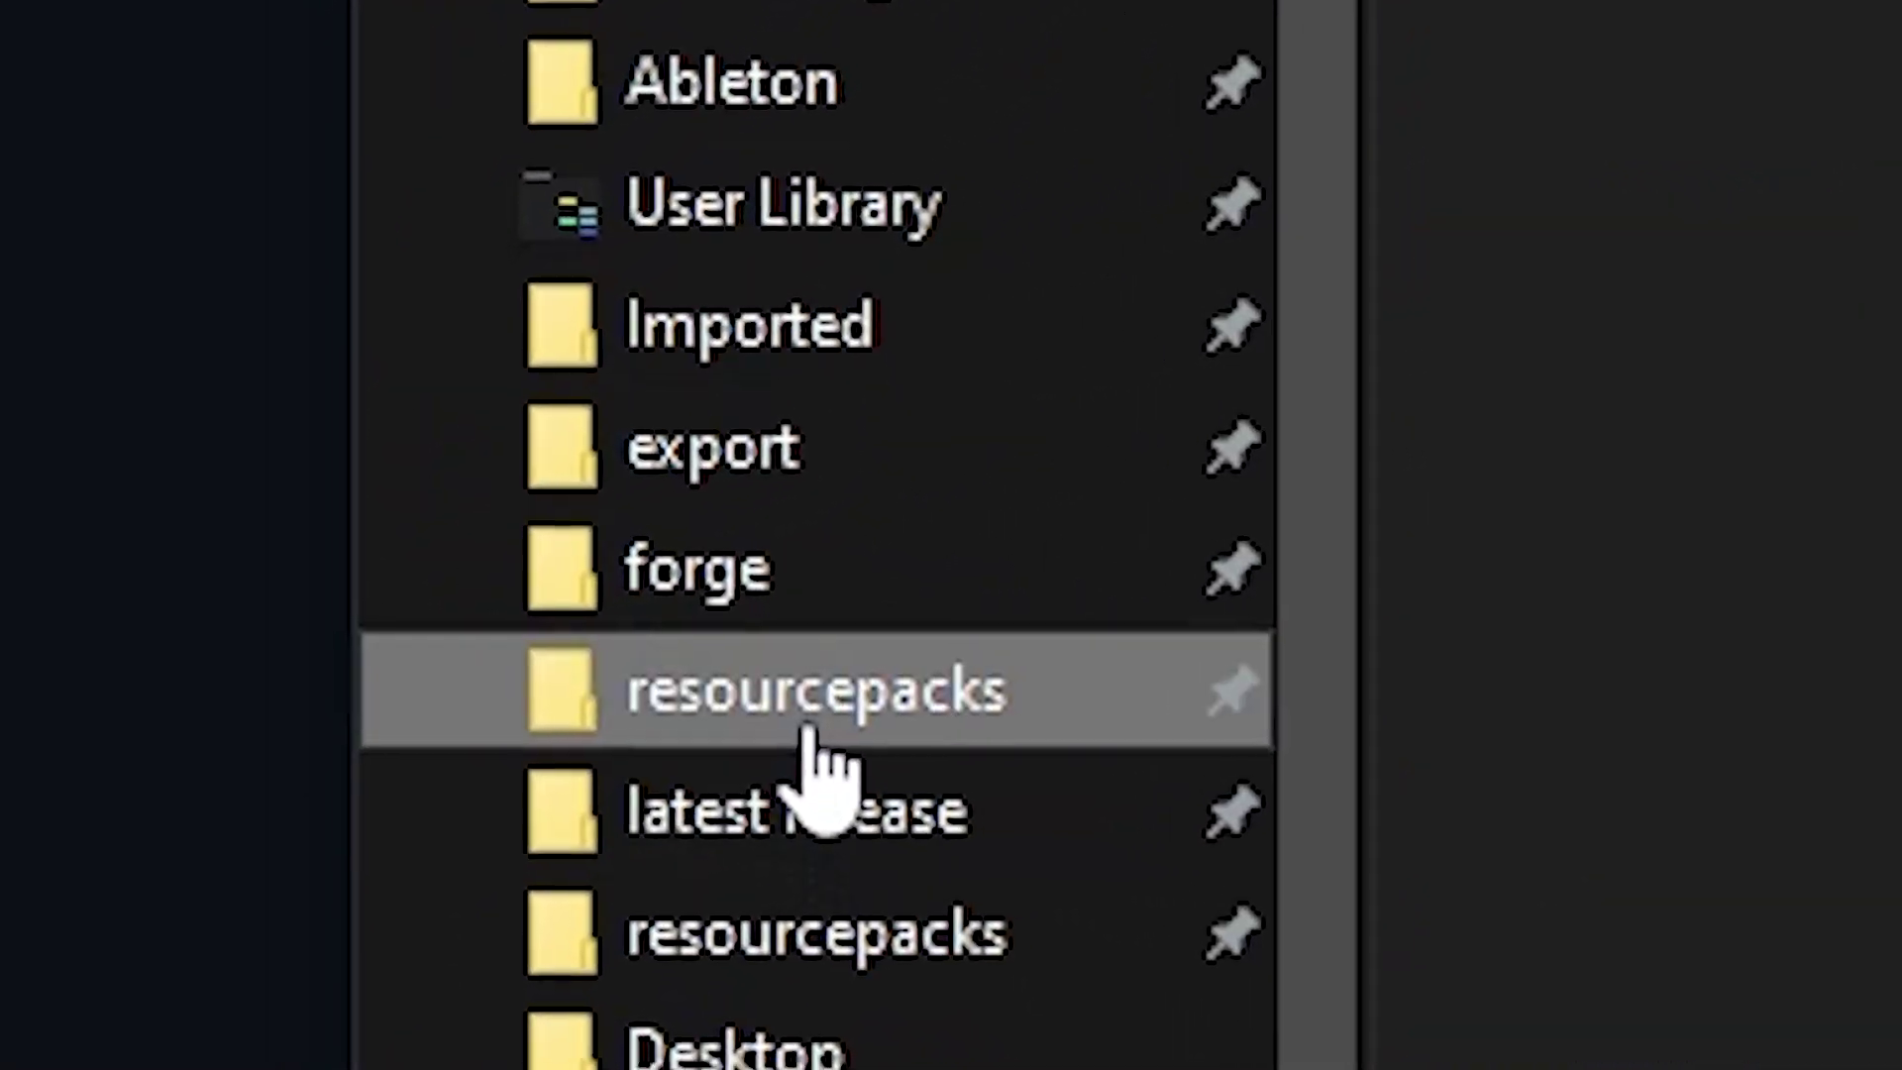
Copy the Redemption 16x [1.8.9] pack folder from the latest release's resourcepacks folder into its converting subfolder.
click(823, 937)
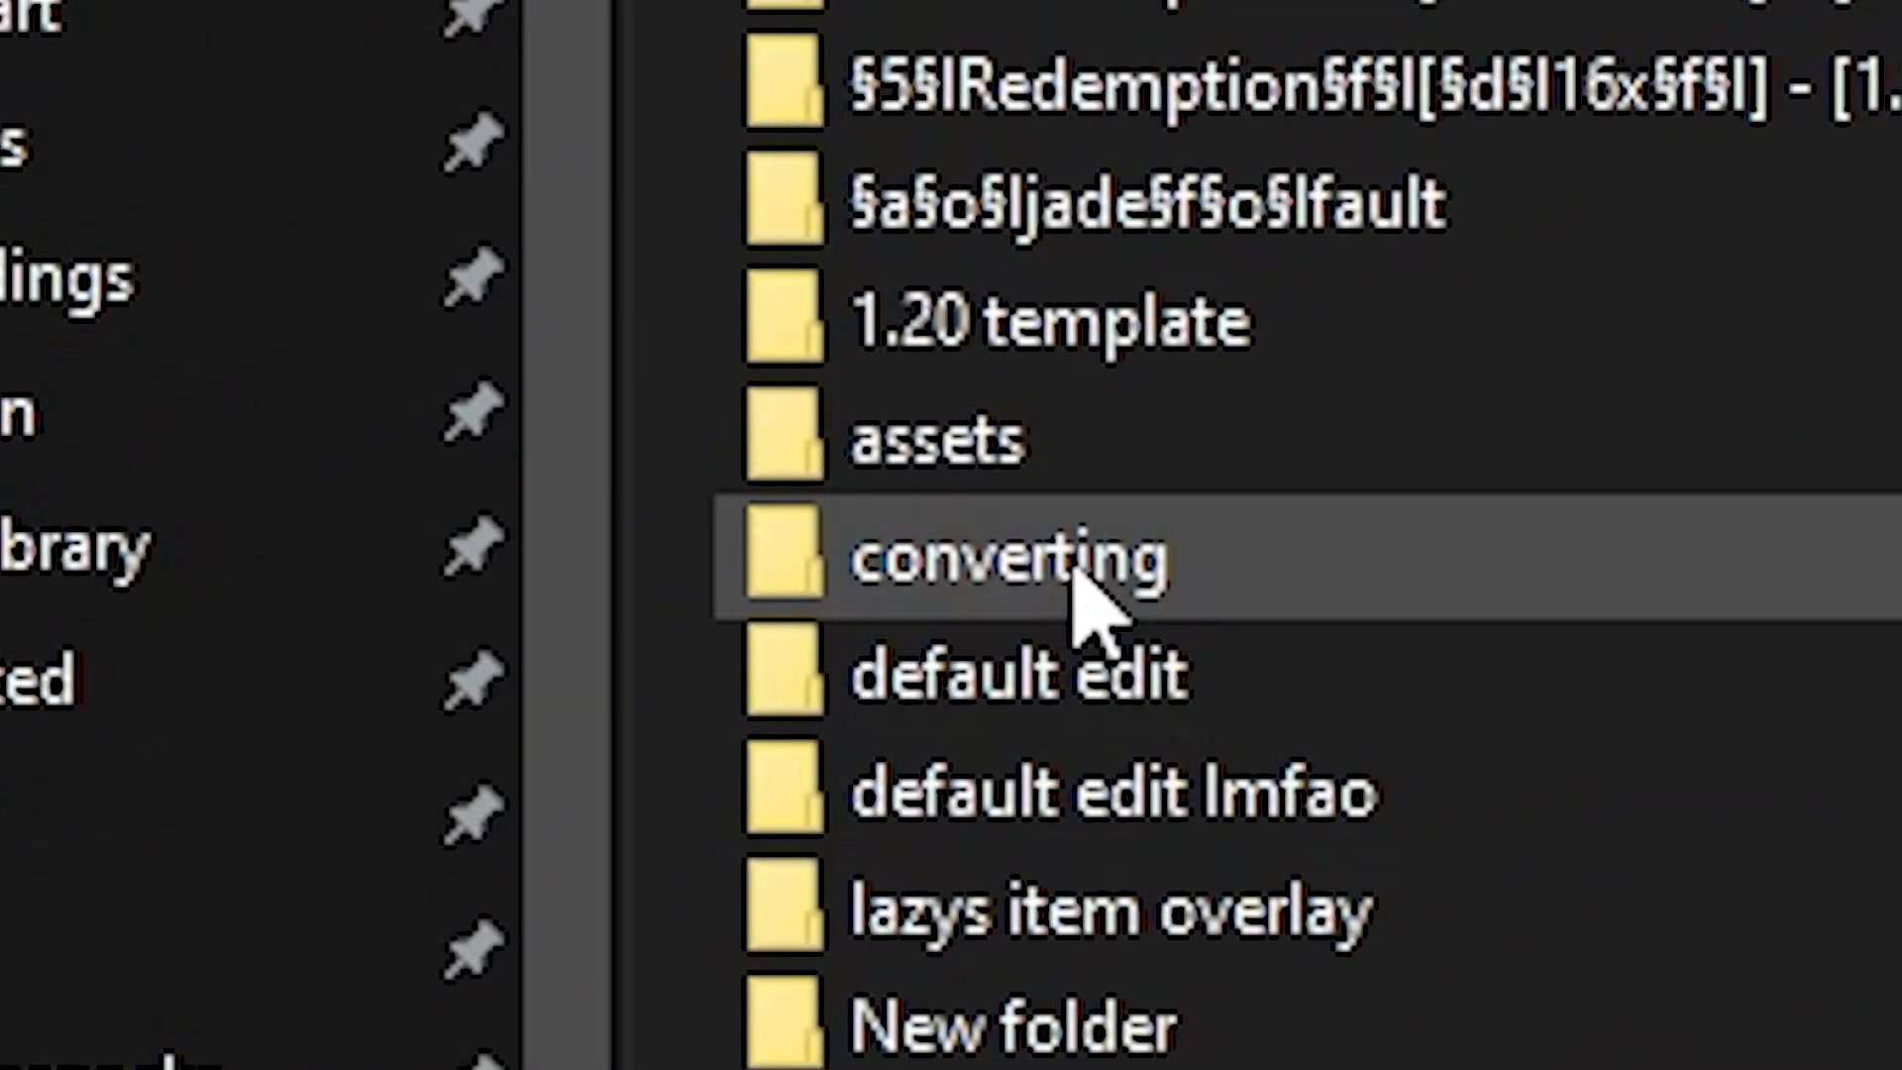
double_click(1219, 594)
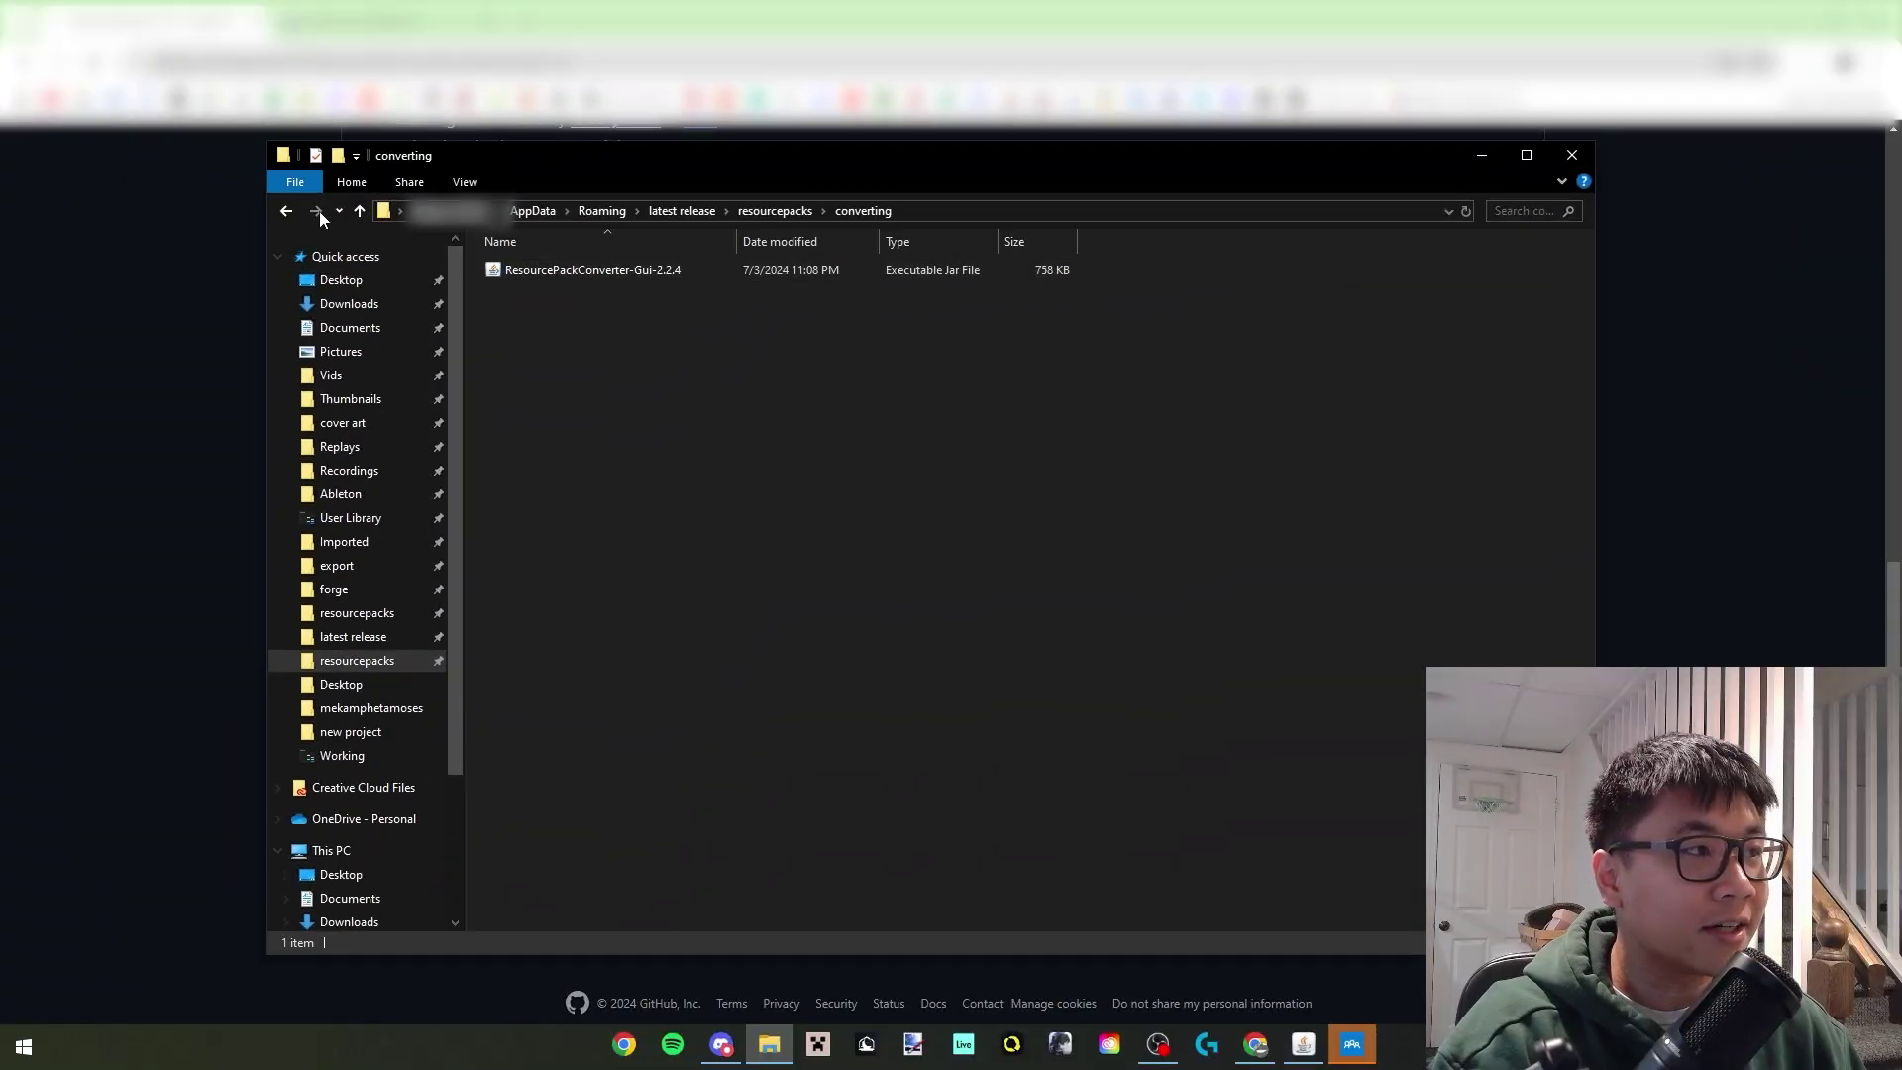
click(193, 16)
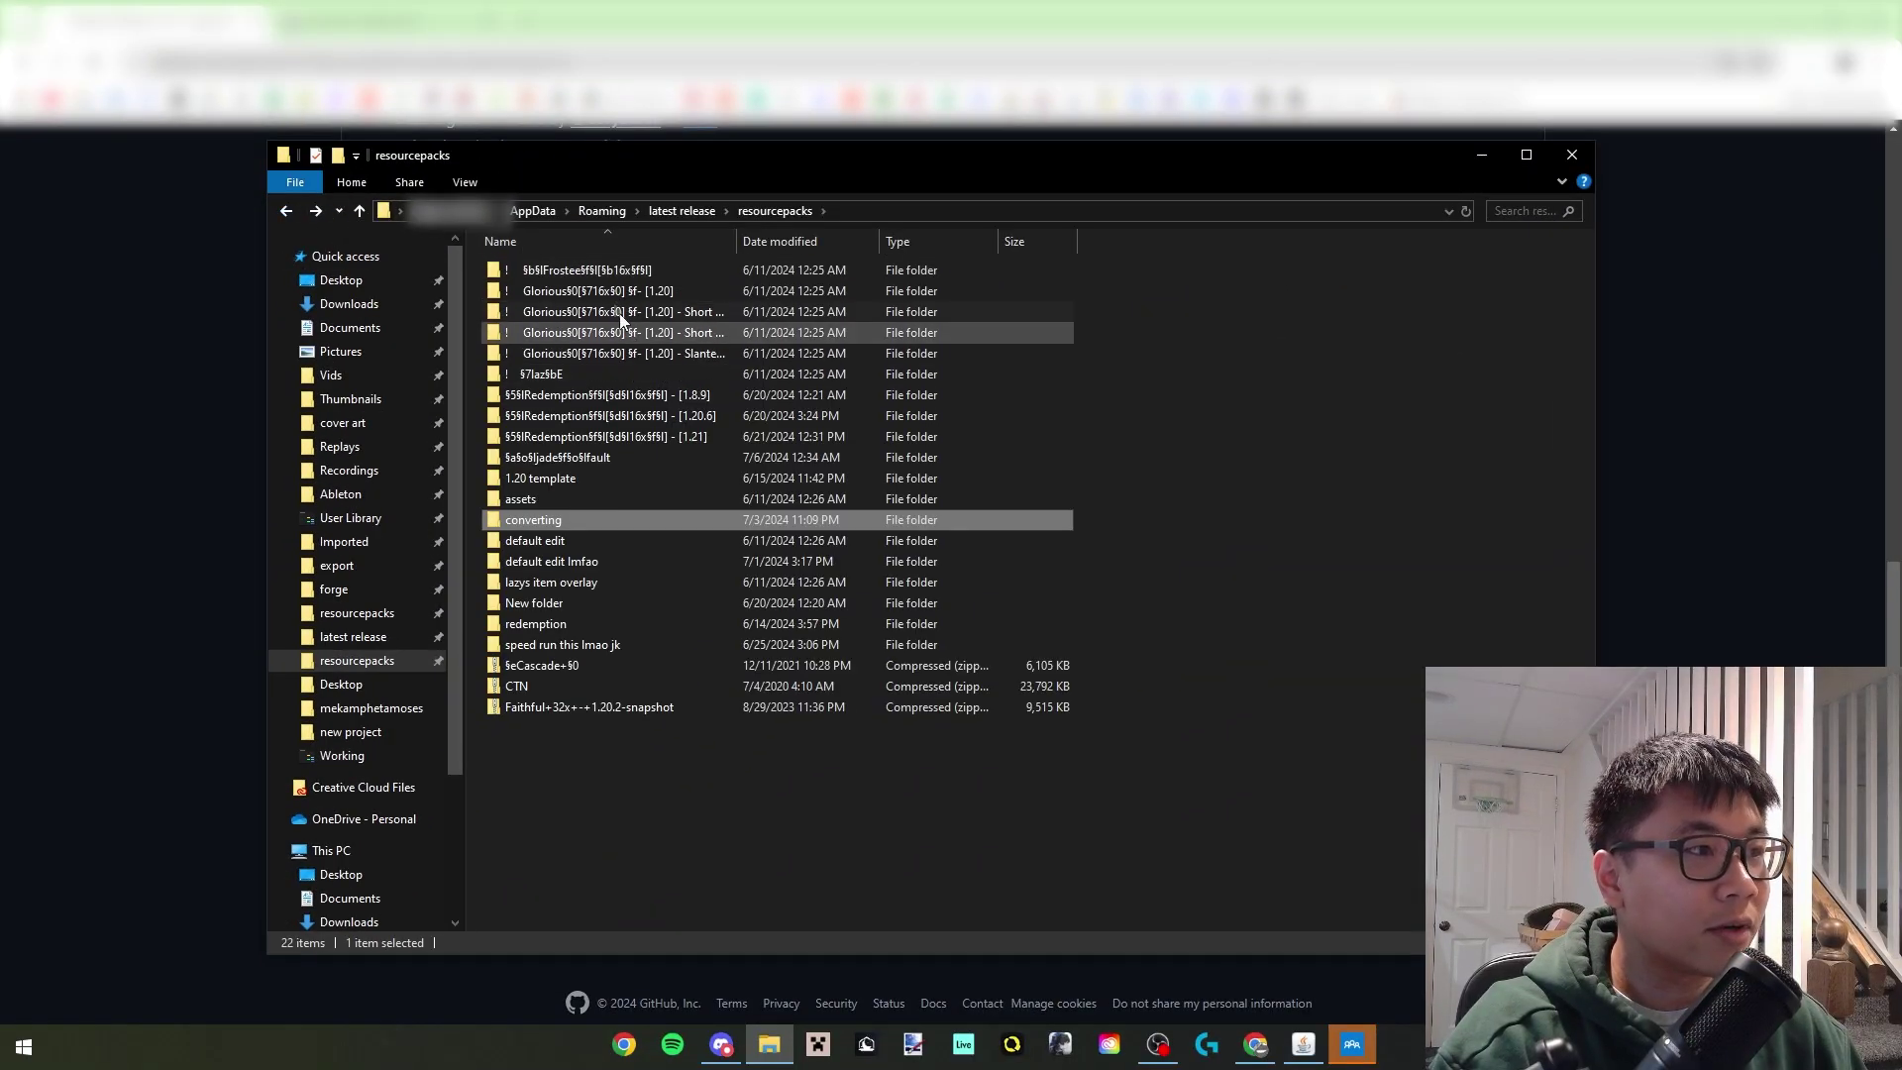
click(704, 400)
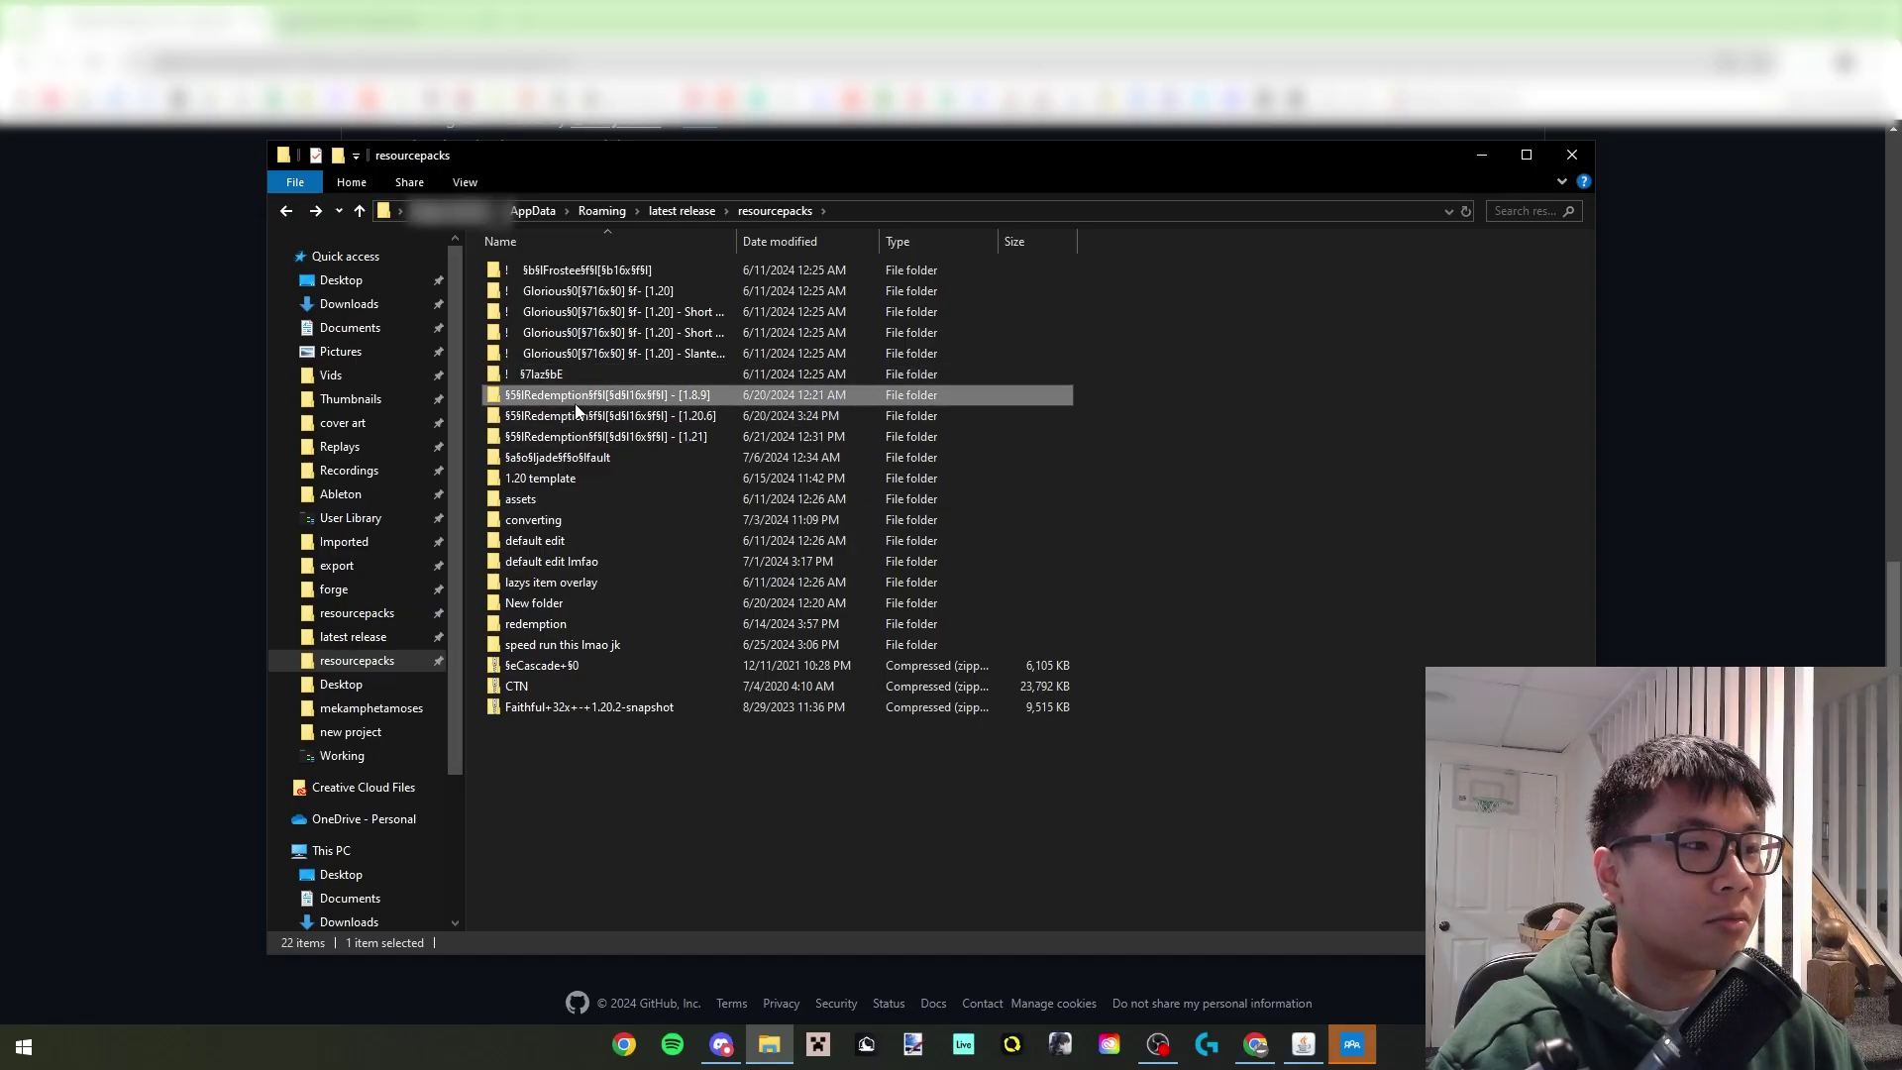
double_click(635, 519)
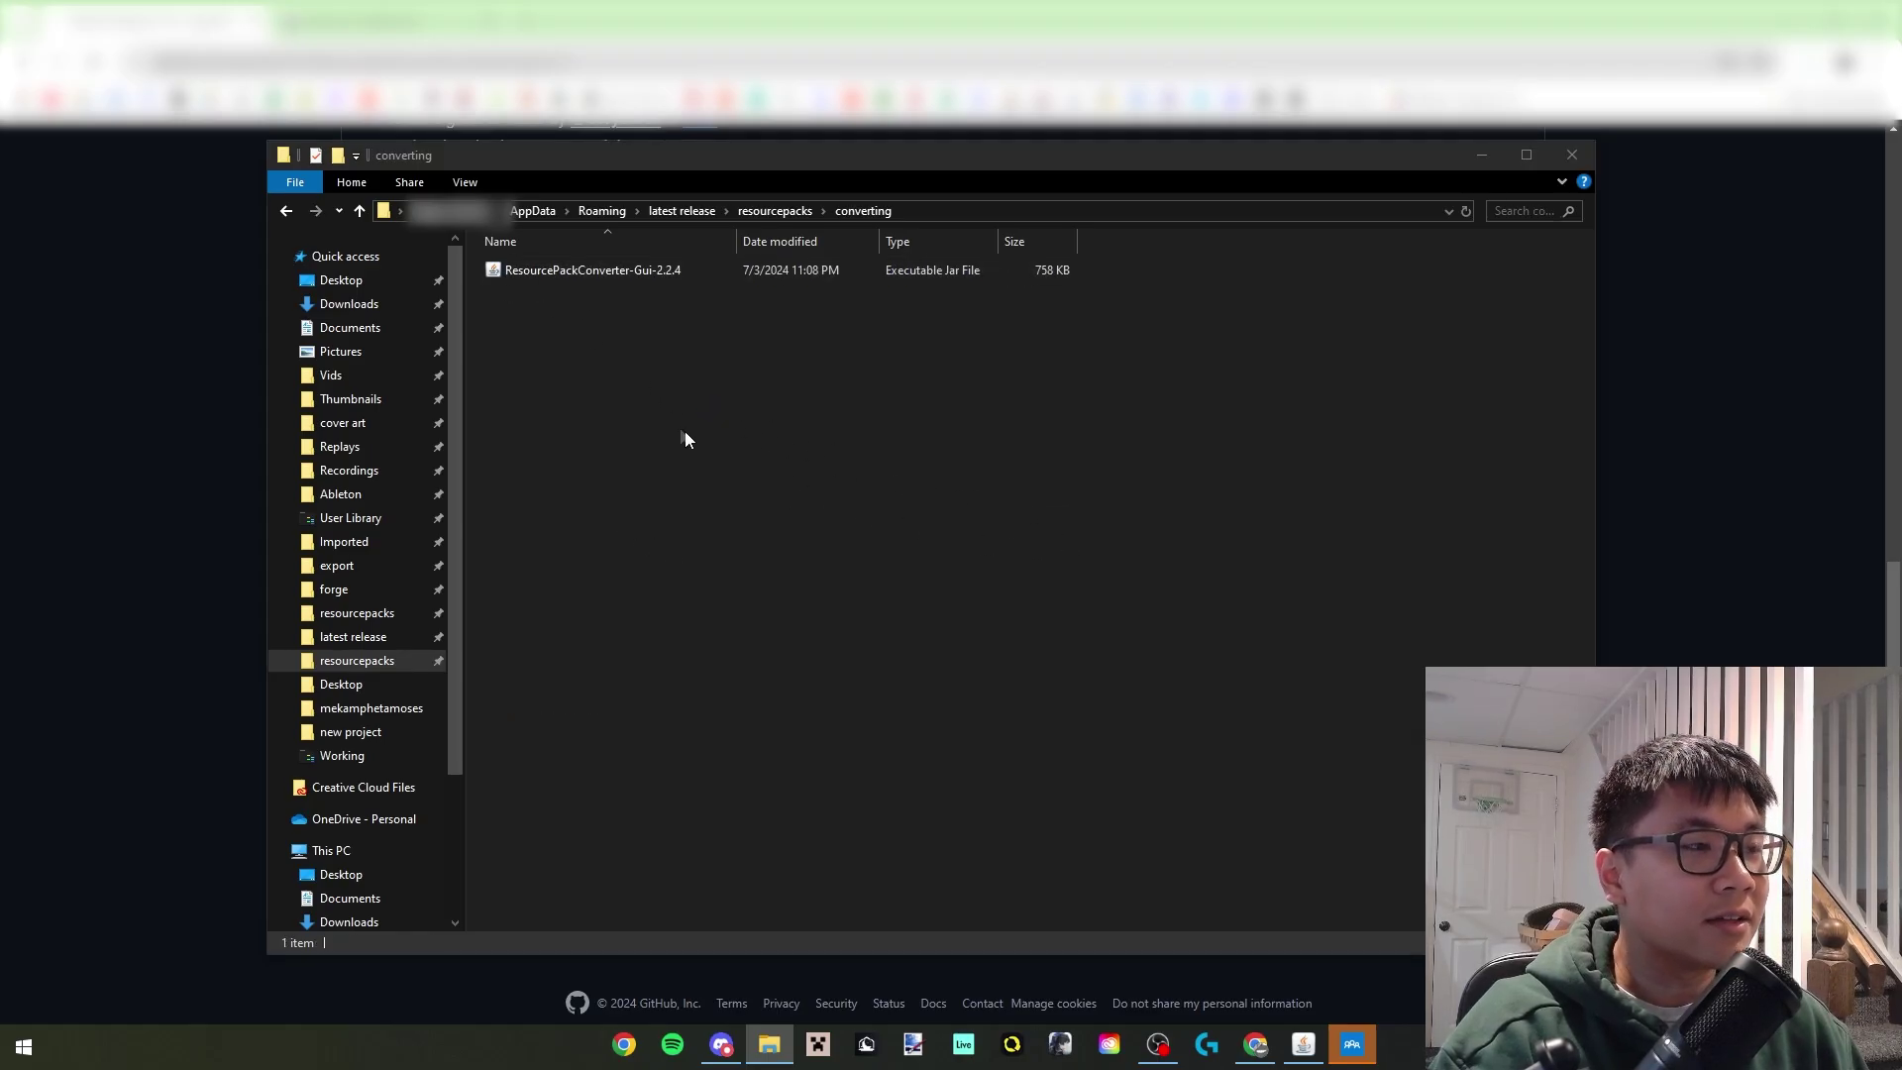
key(ctrl+v)
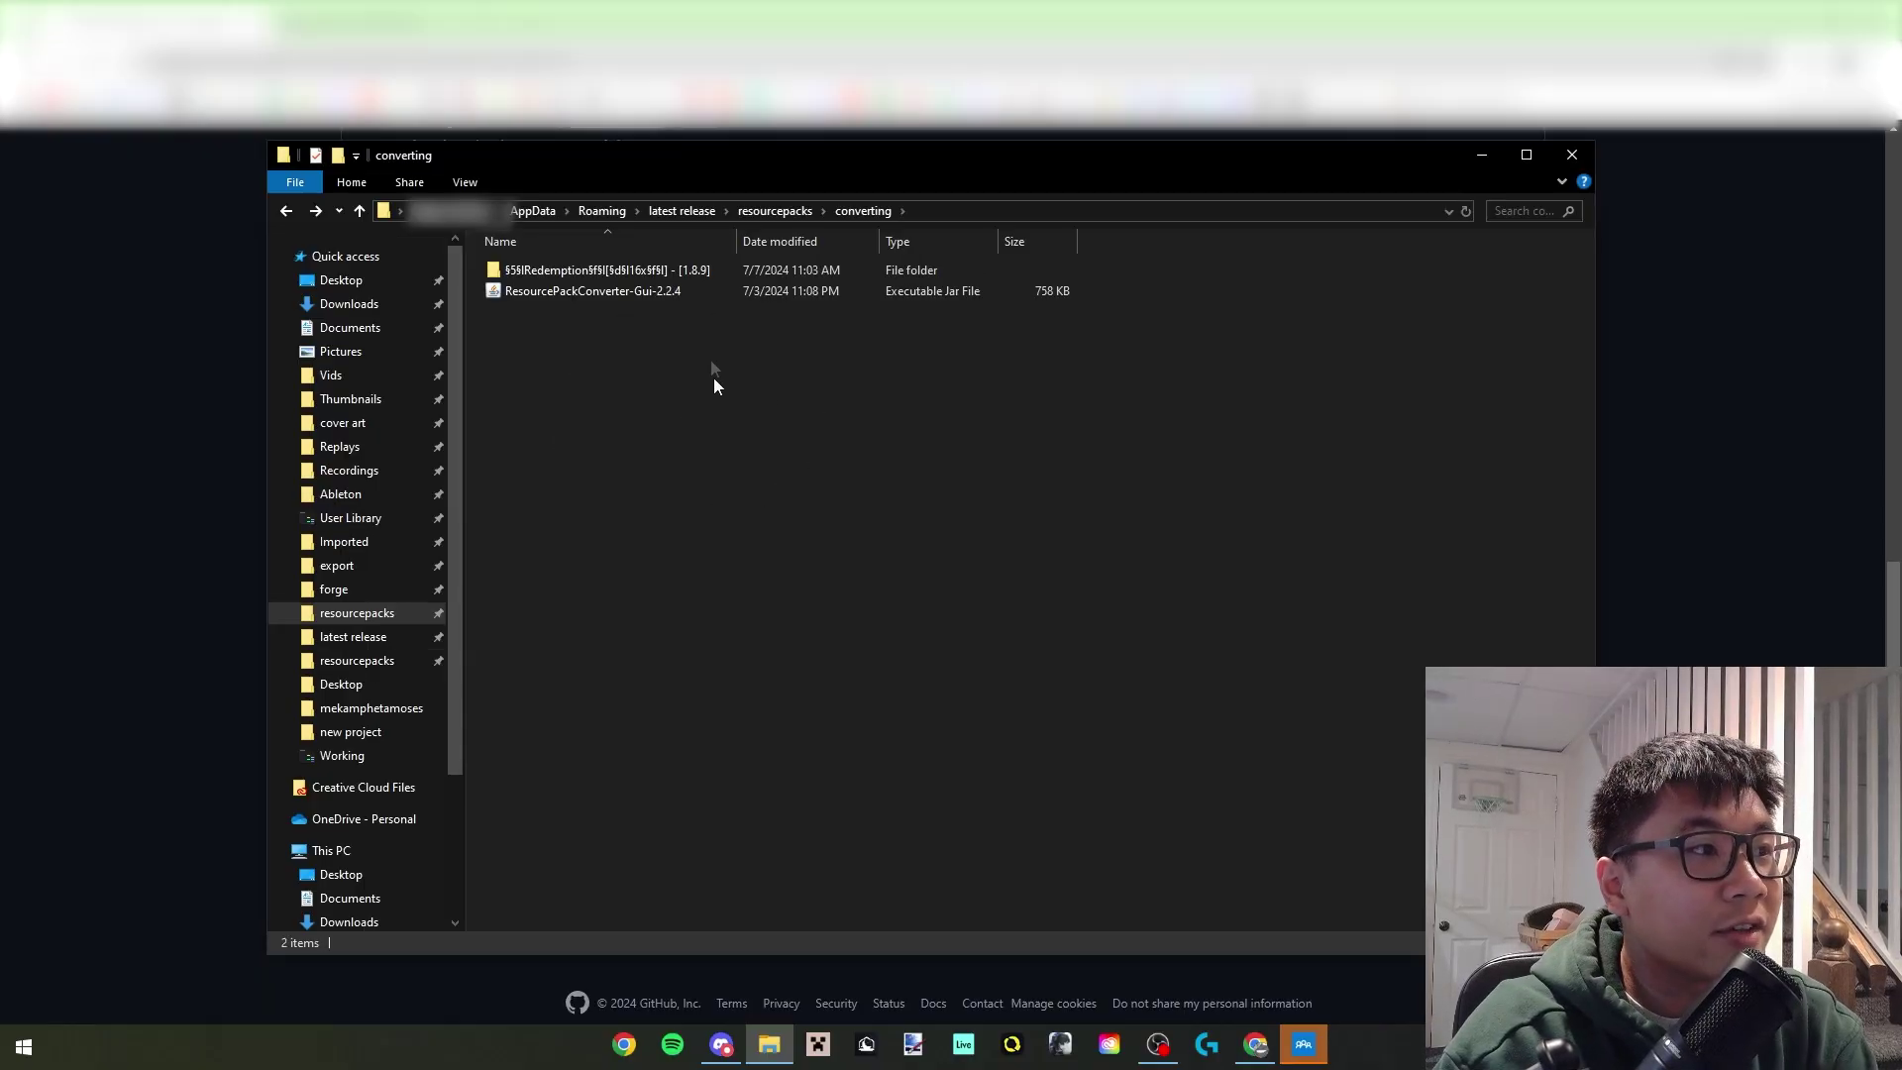
Launch ResourcePackConverter-Gui-2.2.4 from the converting folder and set the initial version to 1.8.9.
double_click(604, 295)
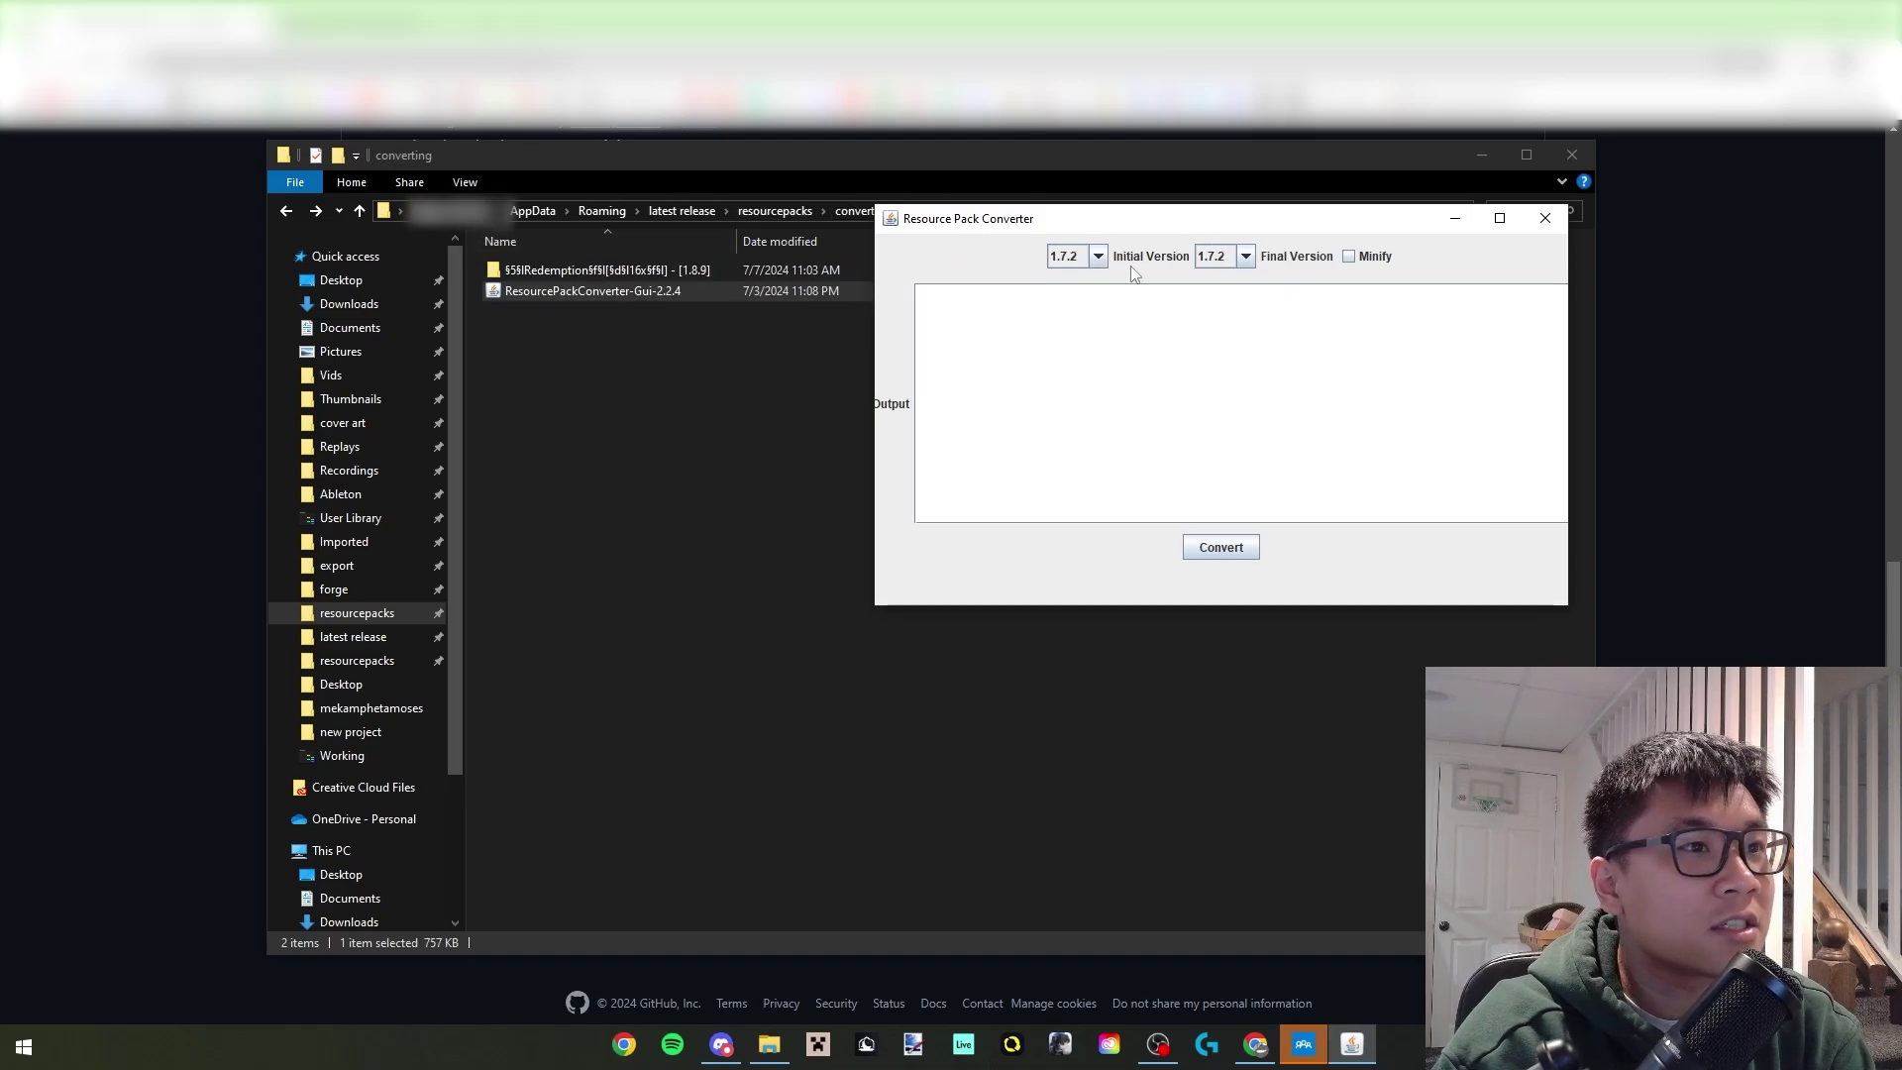
click(1100, 256)
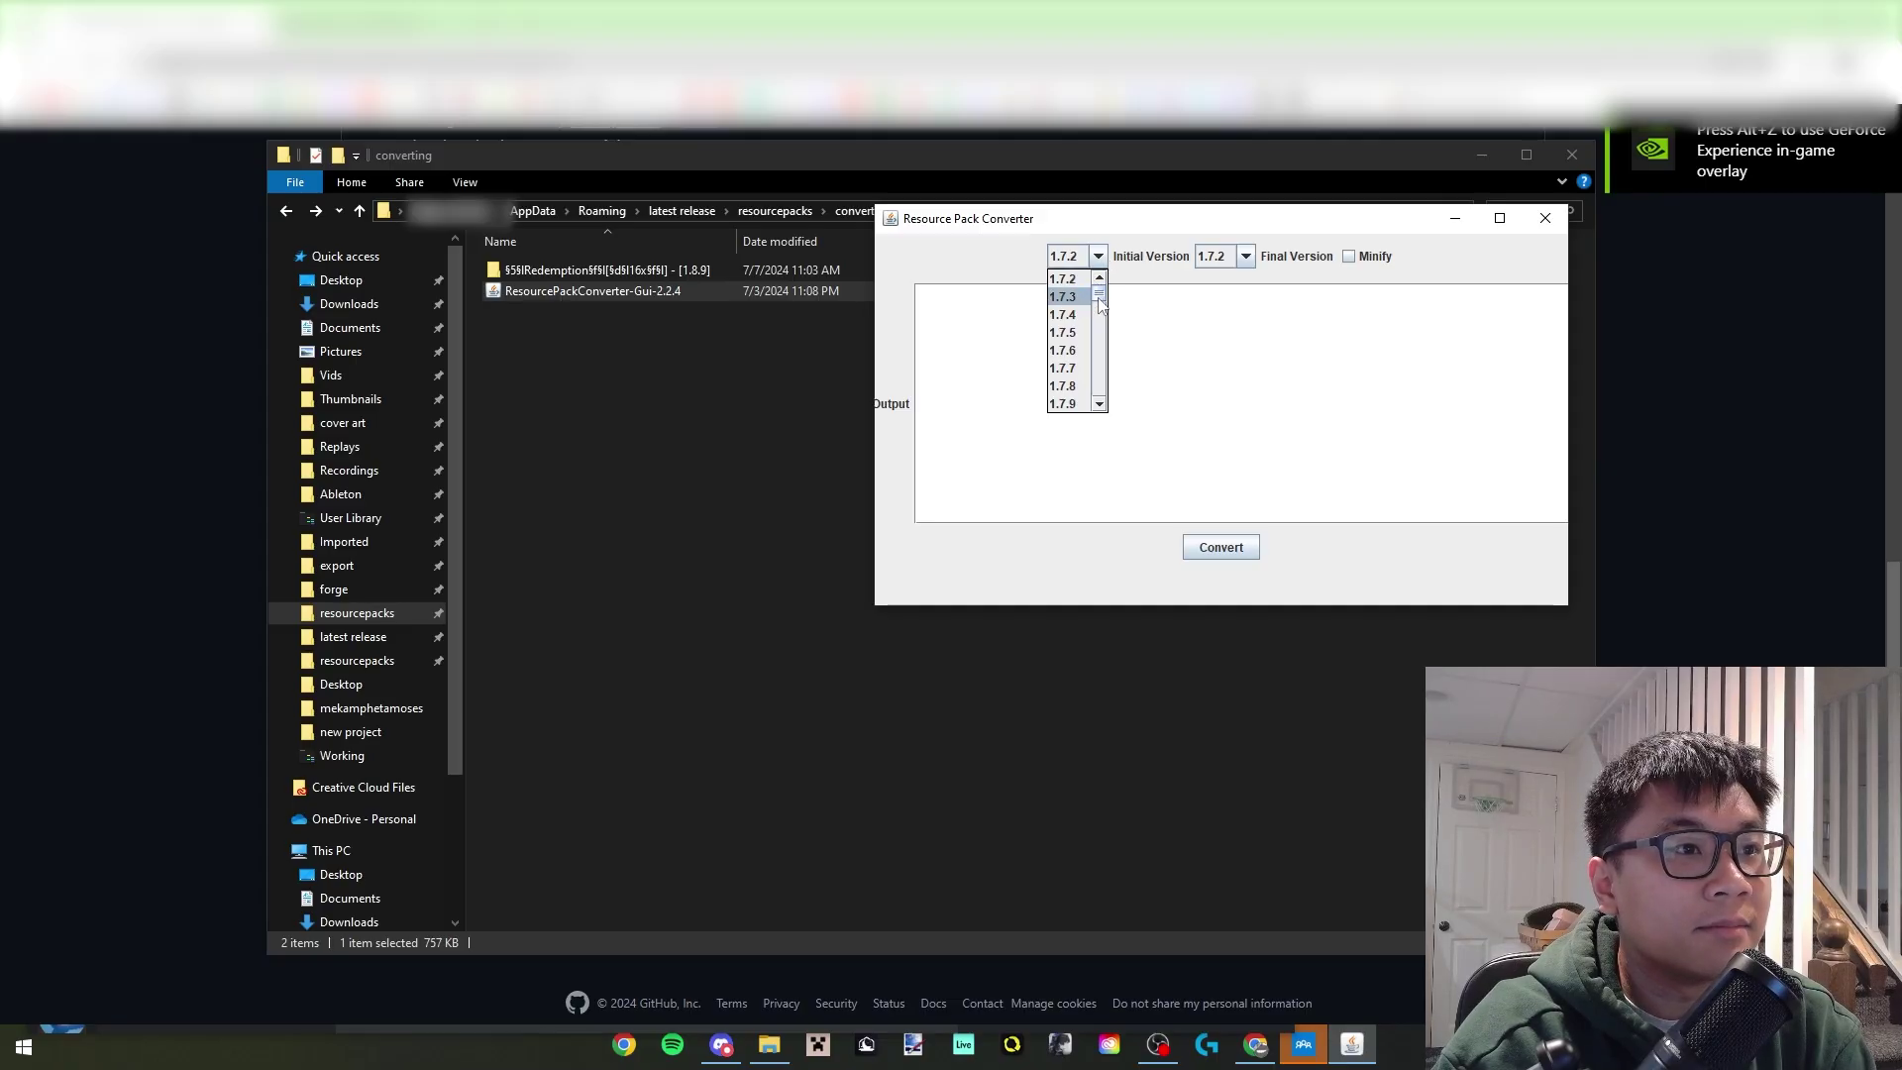
scroll(1100, 302, down, 3)
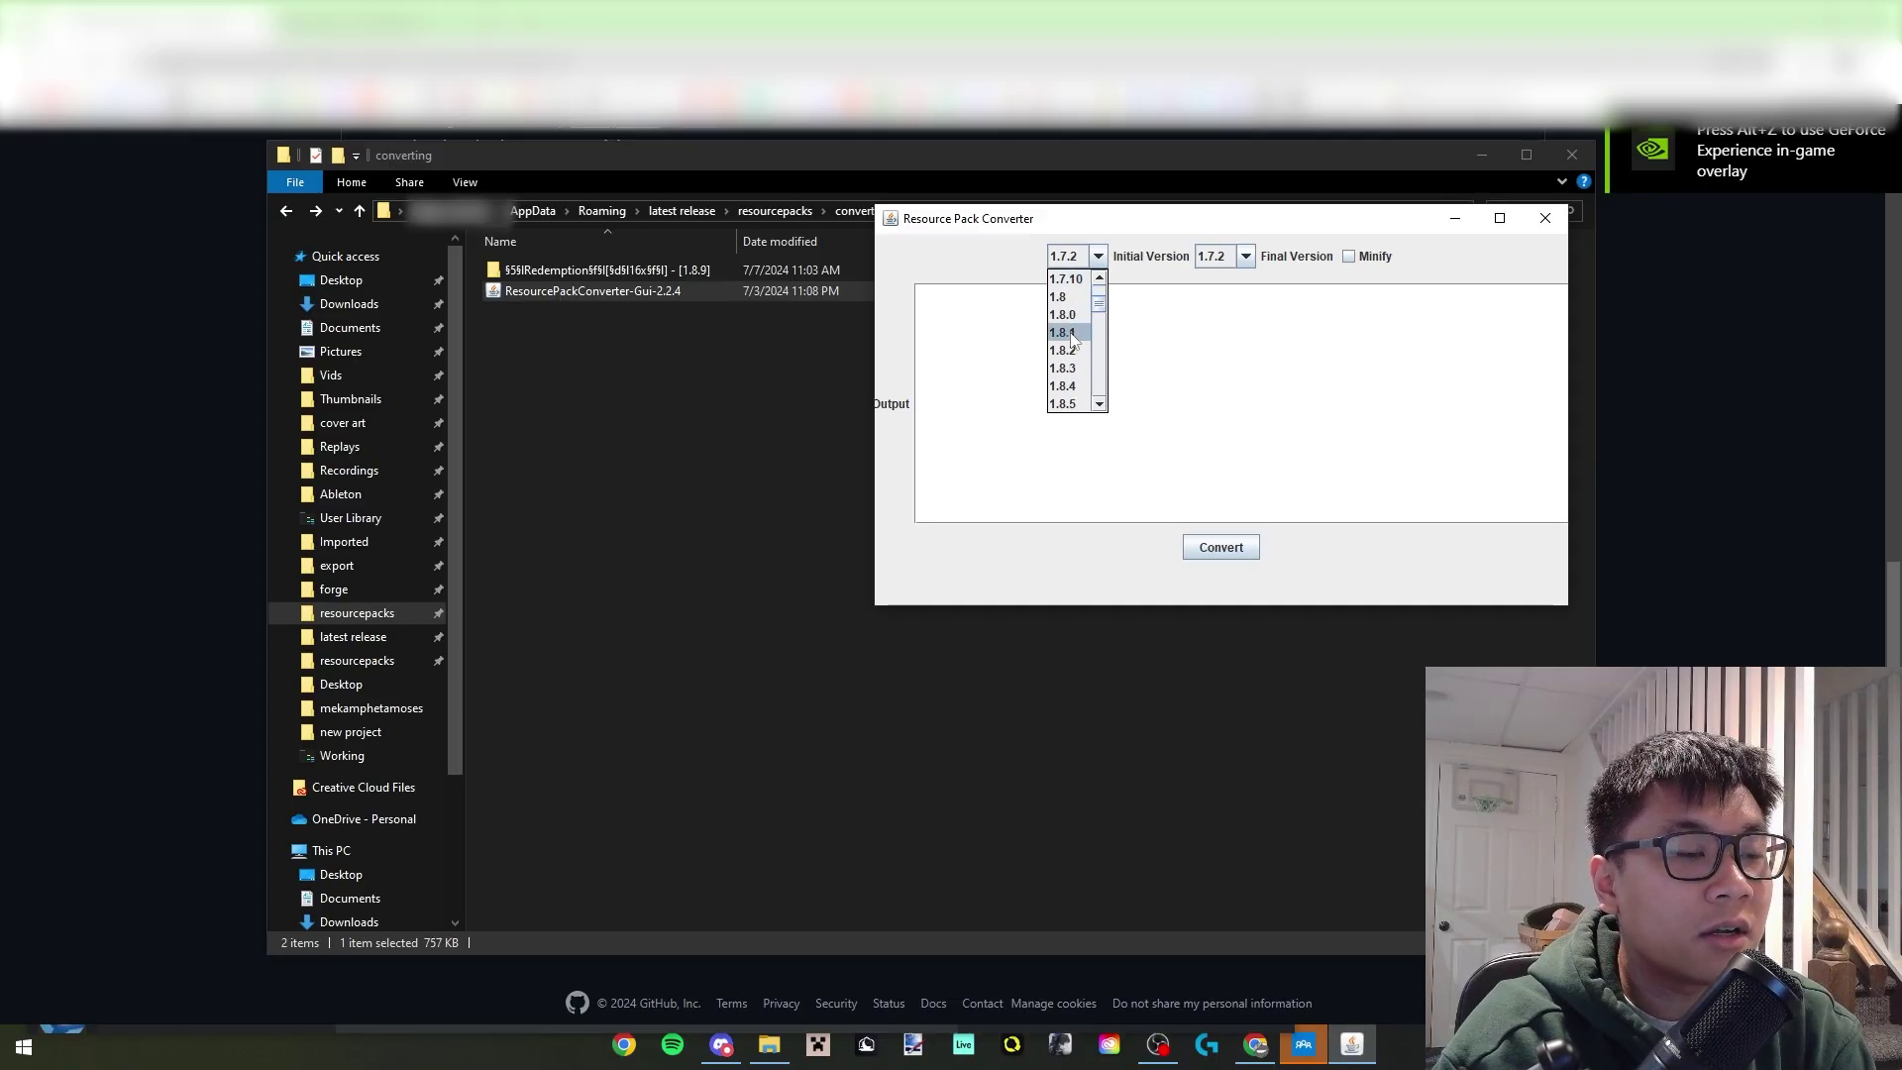
scroll(1068, 335, down, 1)
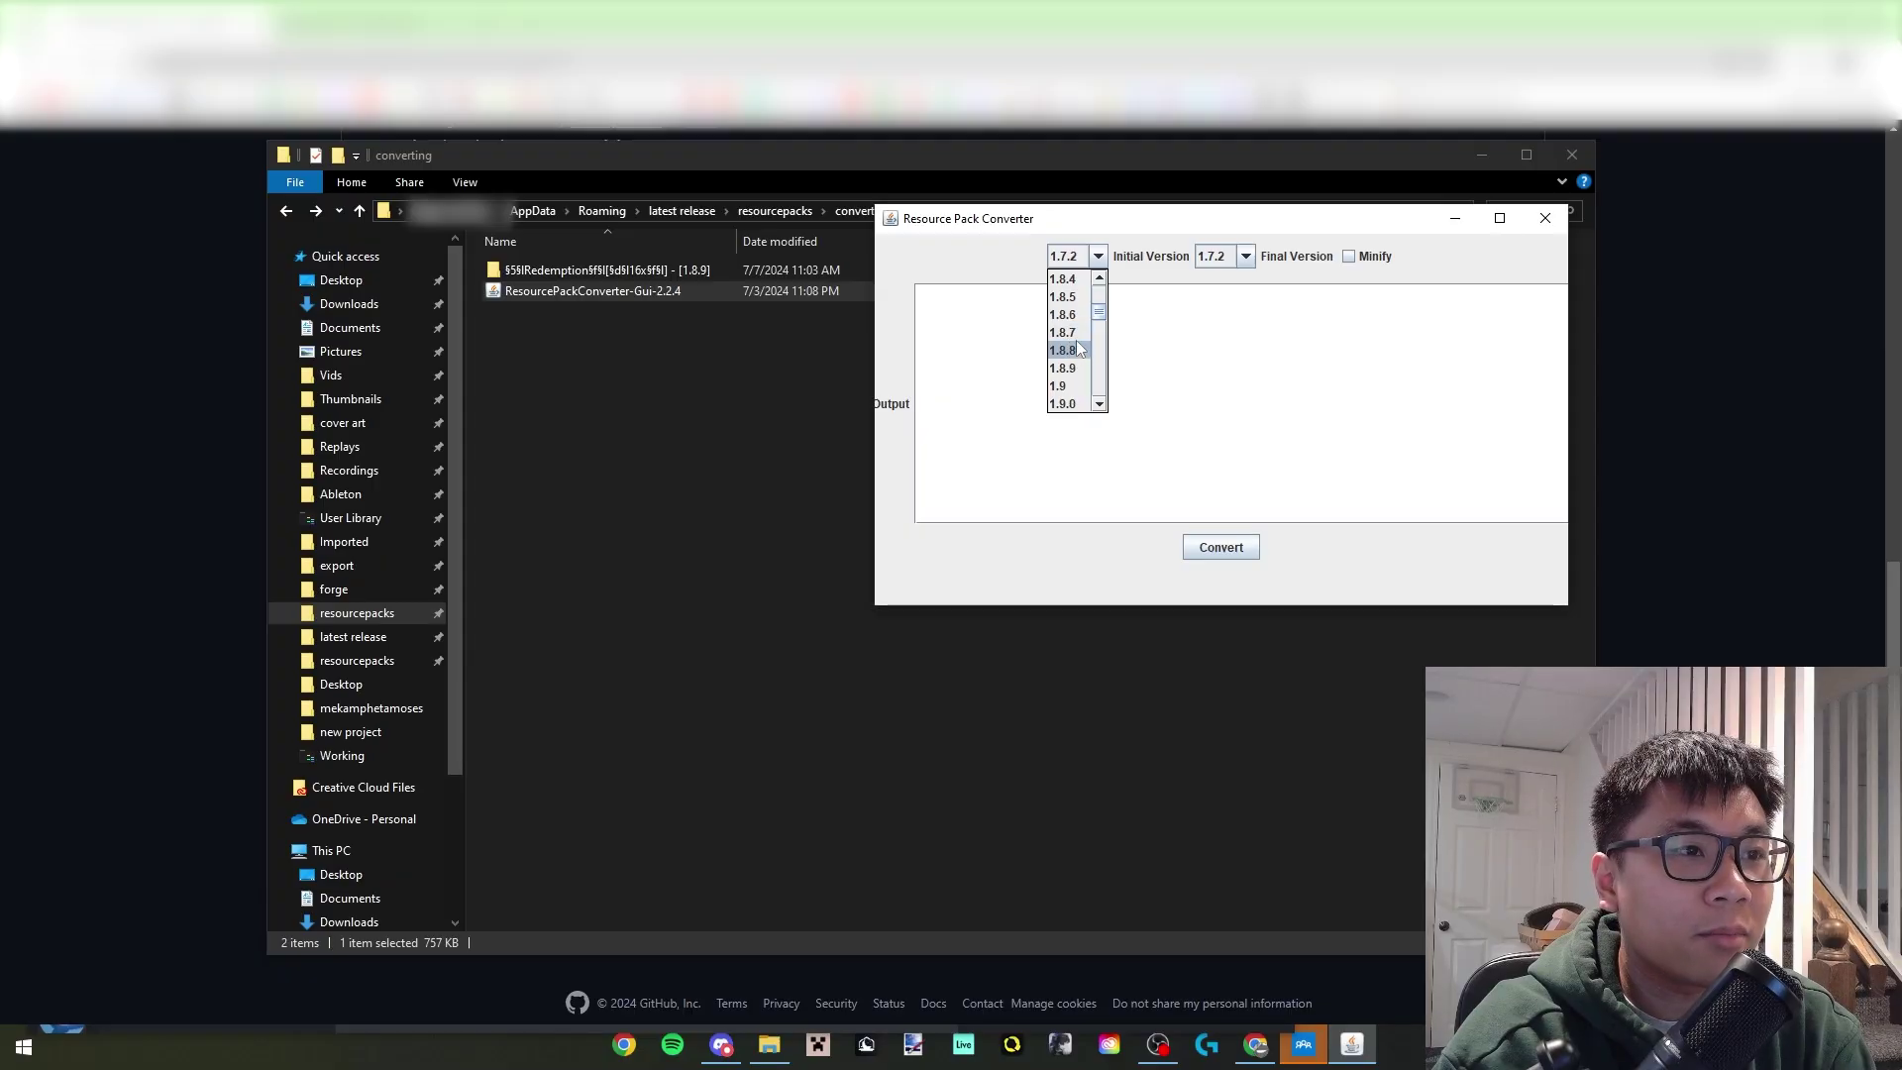
click(1065, 367)
Check which final versions the converter offers and look through the resource pack format table on the Minecraft Wiki's pack_format page.
click(1245, 255)
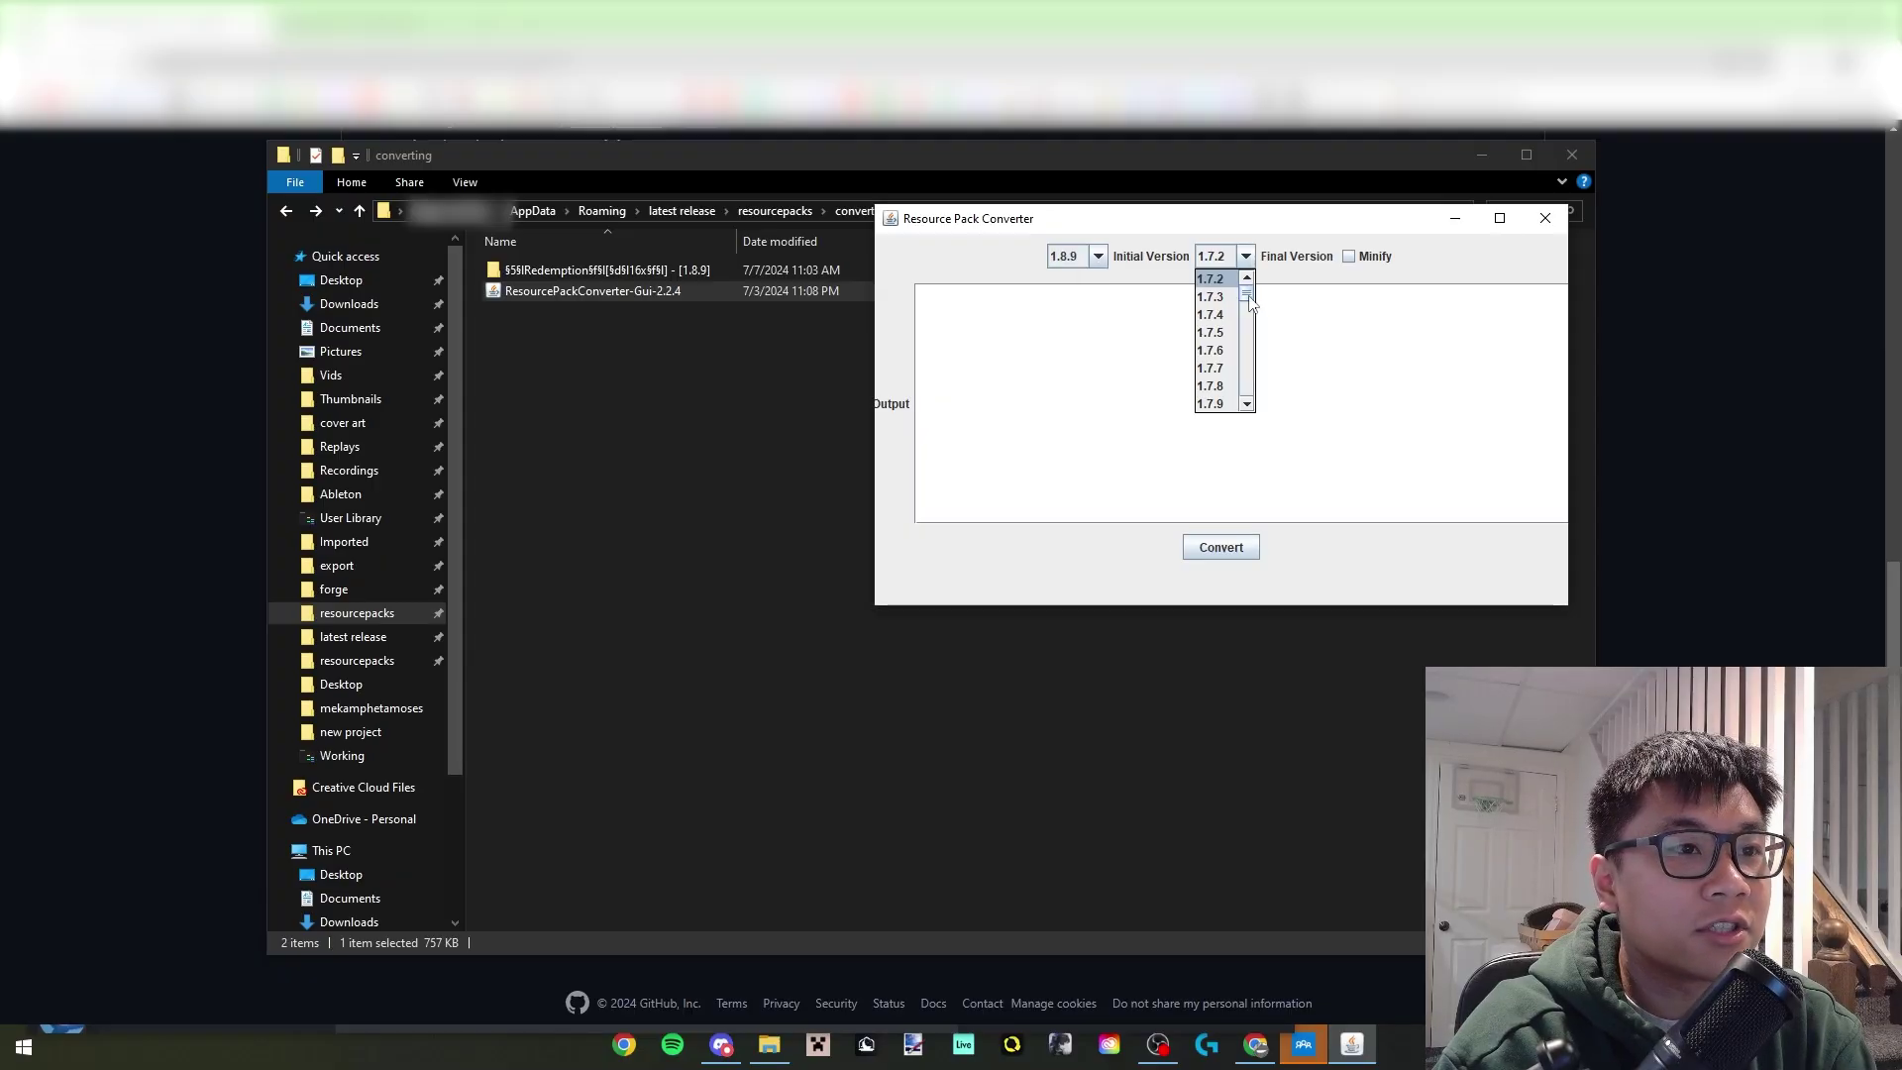
drag(1251, 302, 1218, 416)
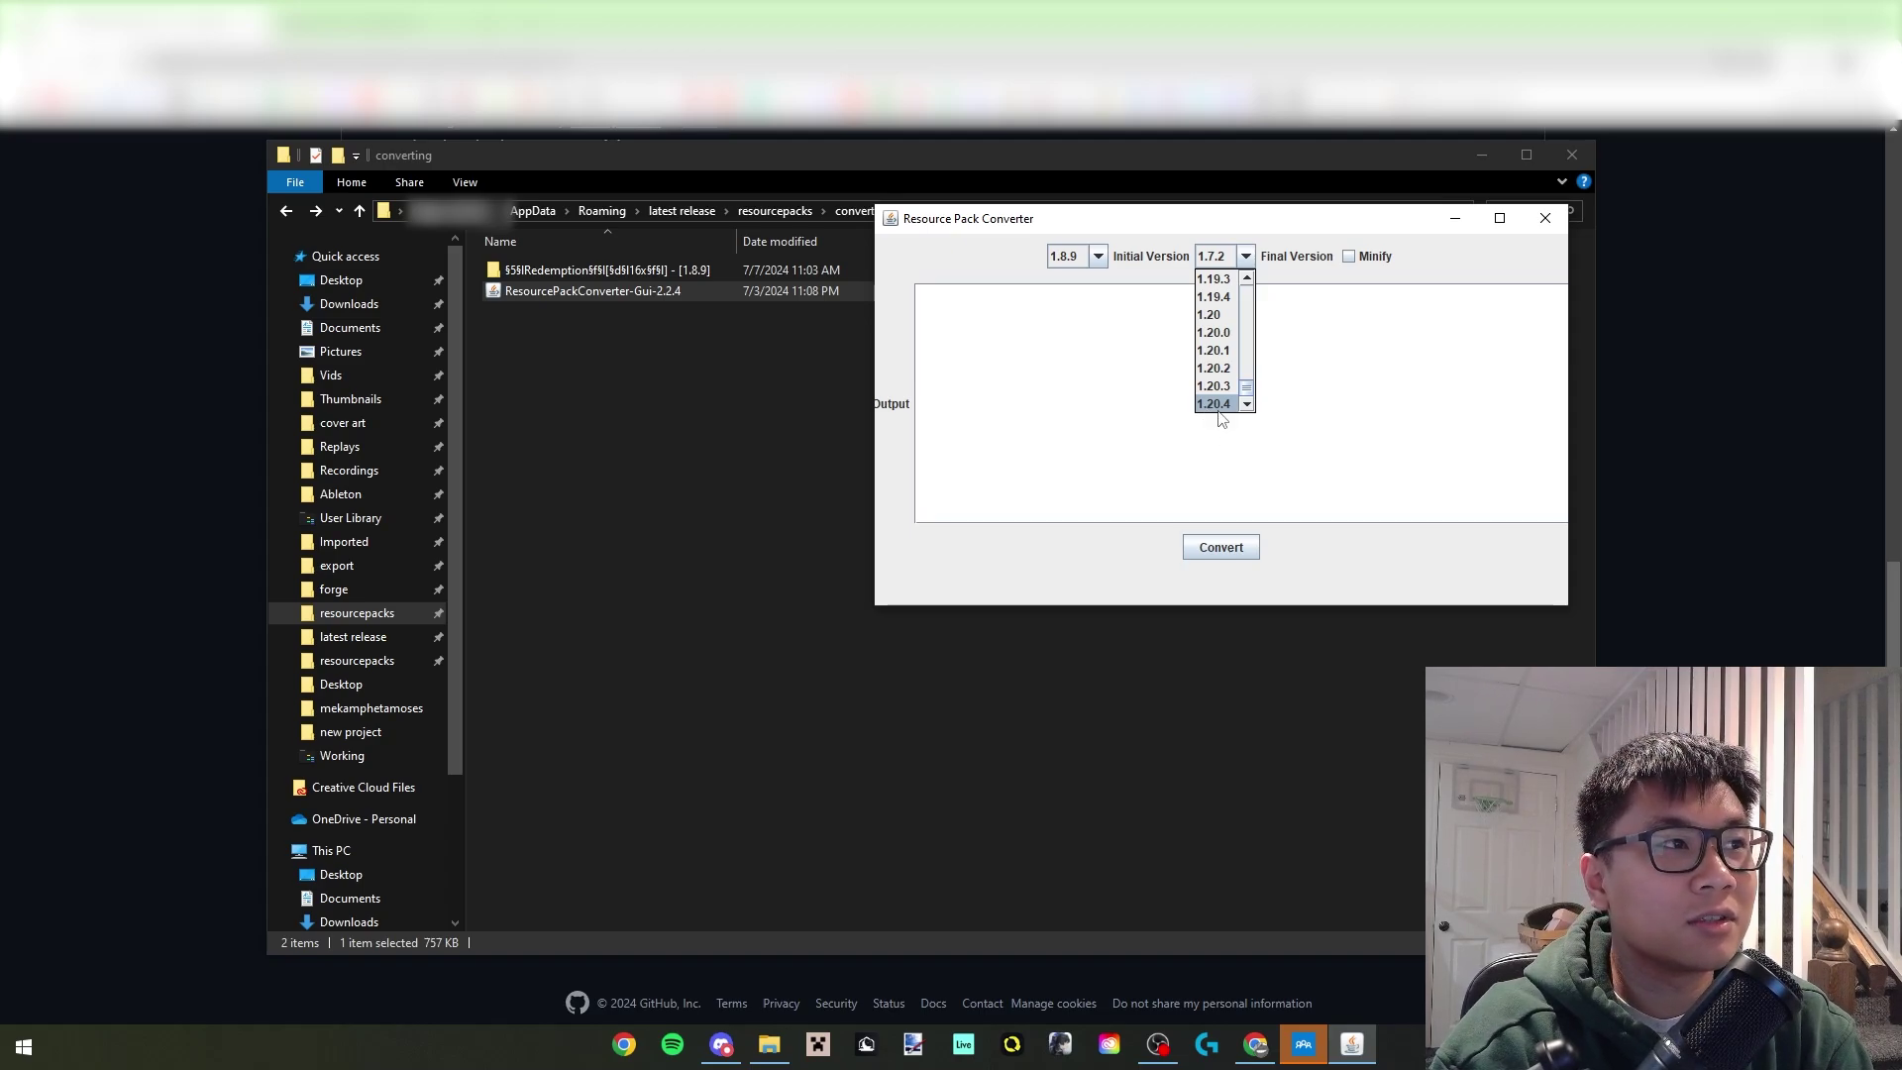
click(630, 100)
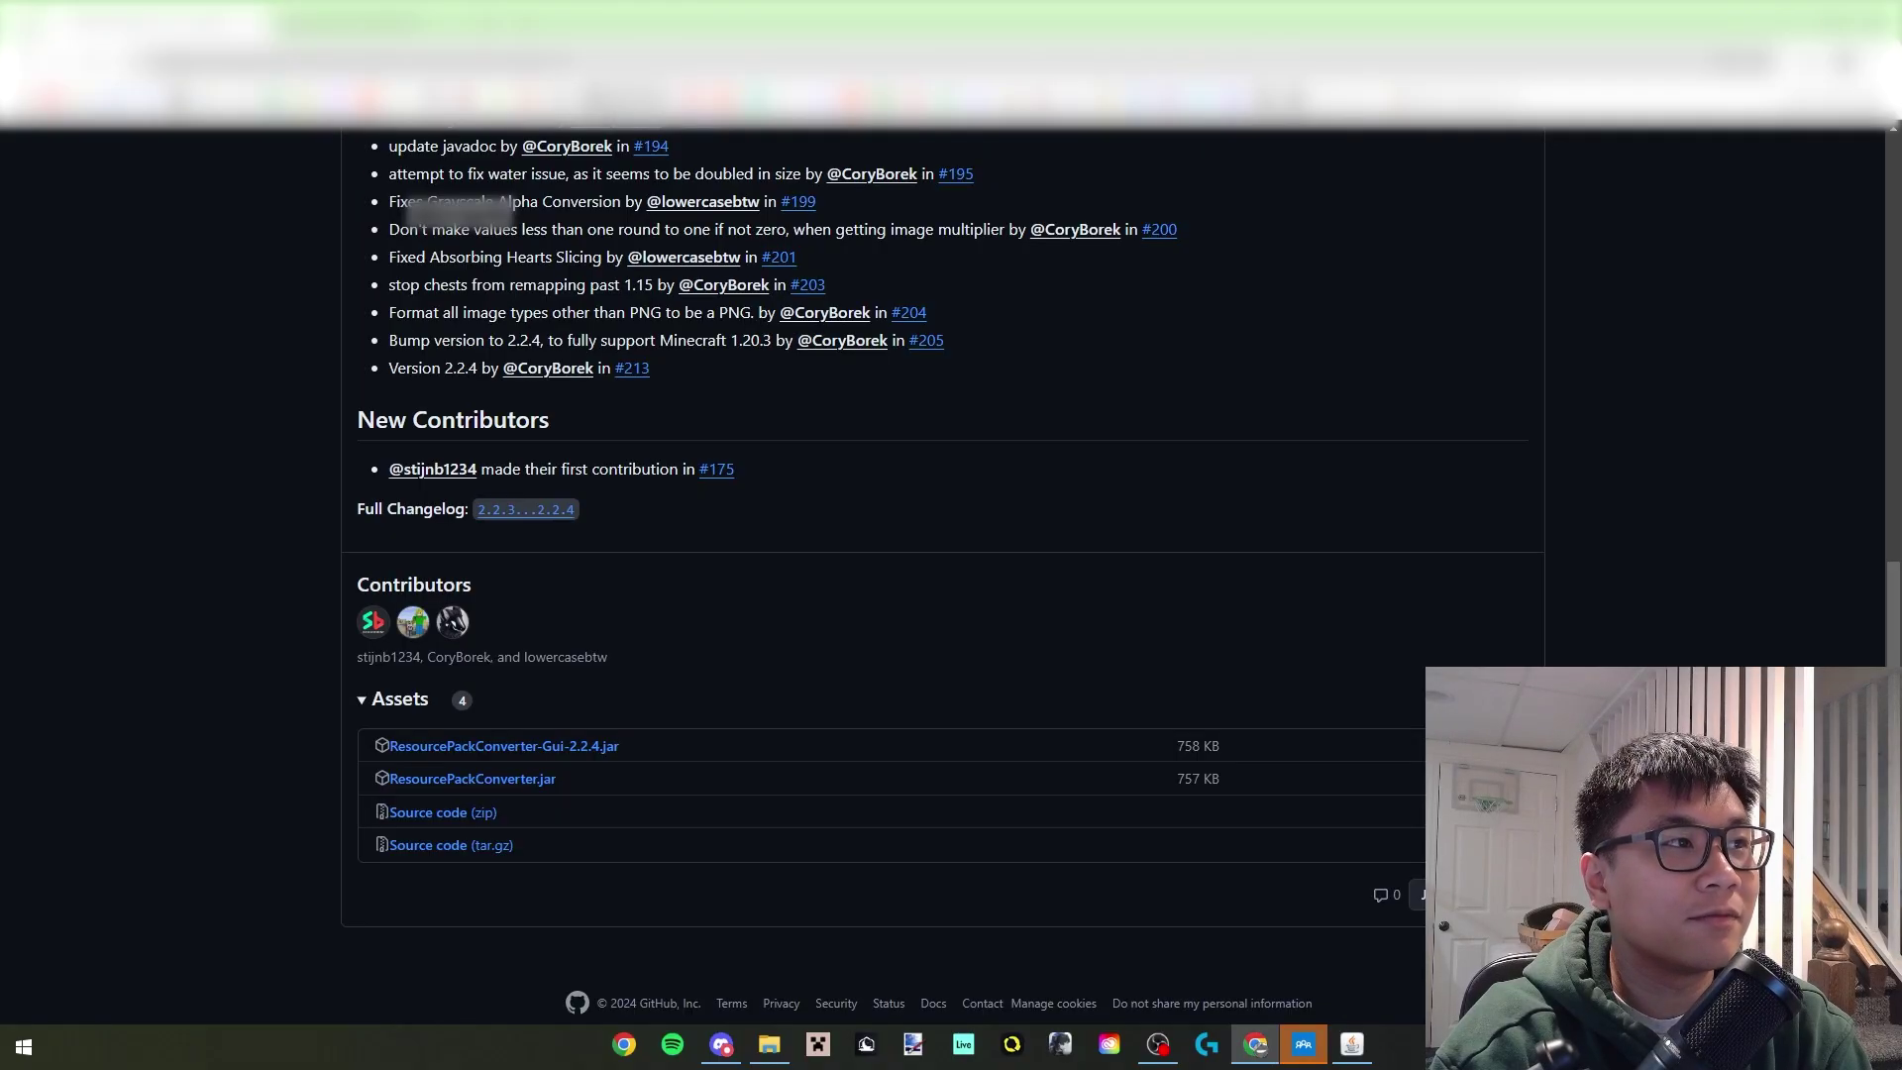
click(624, 25)
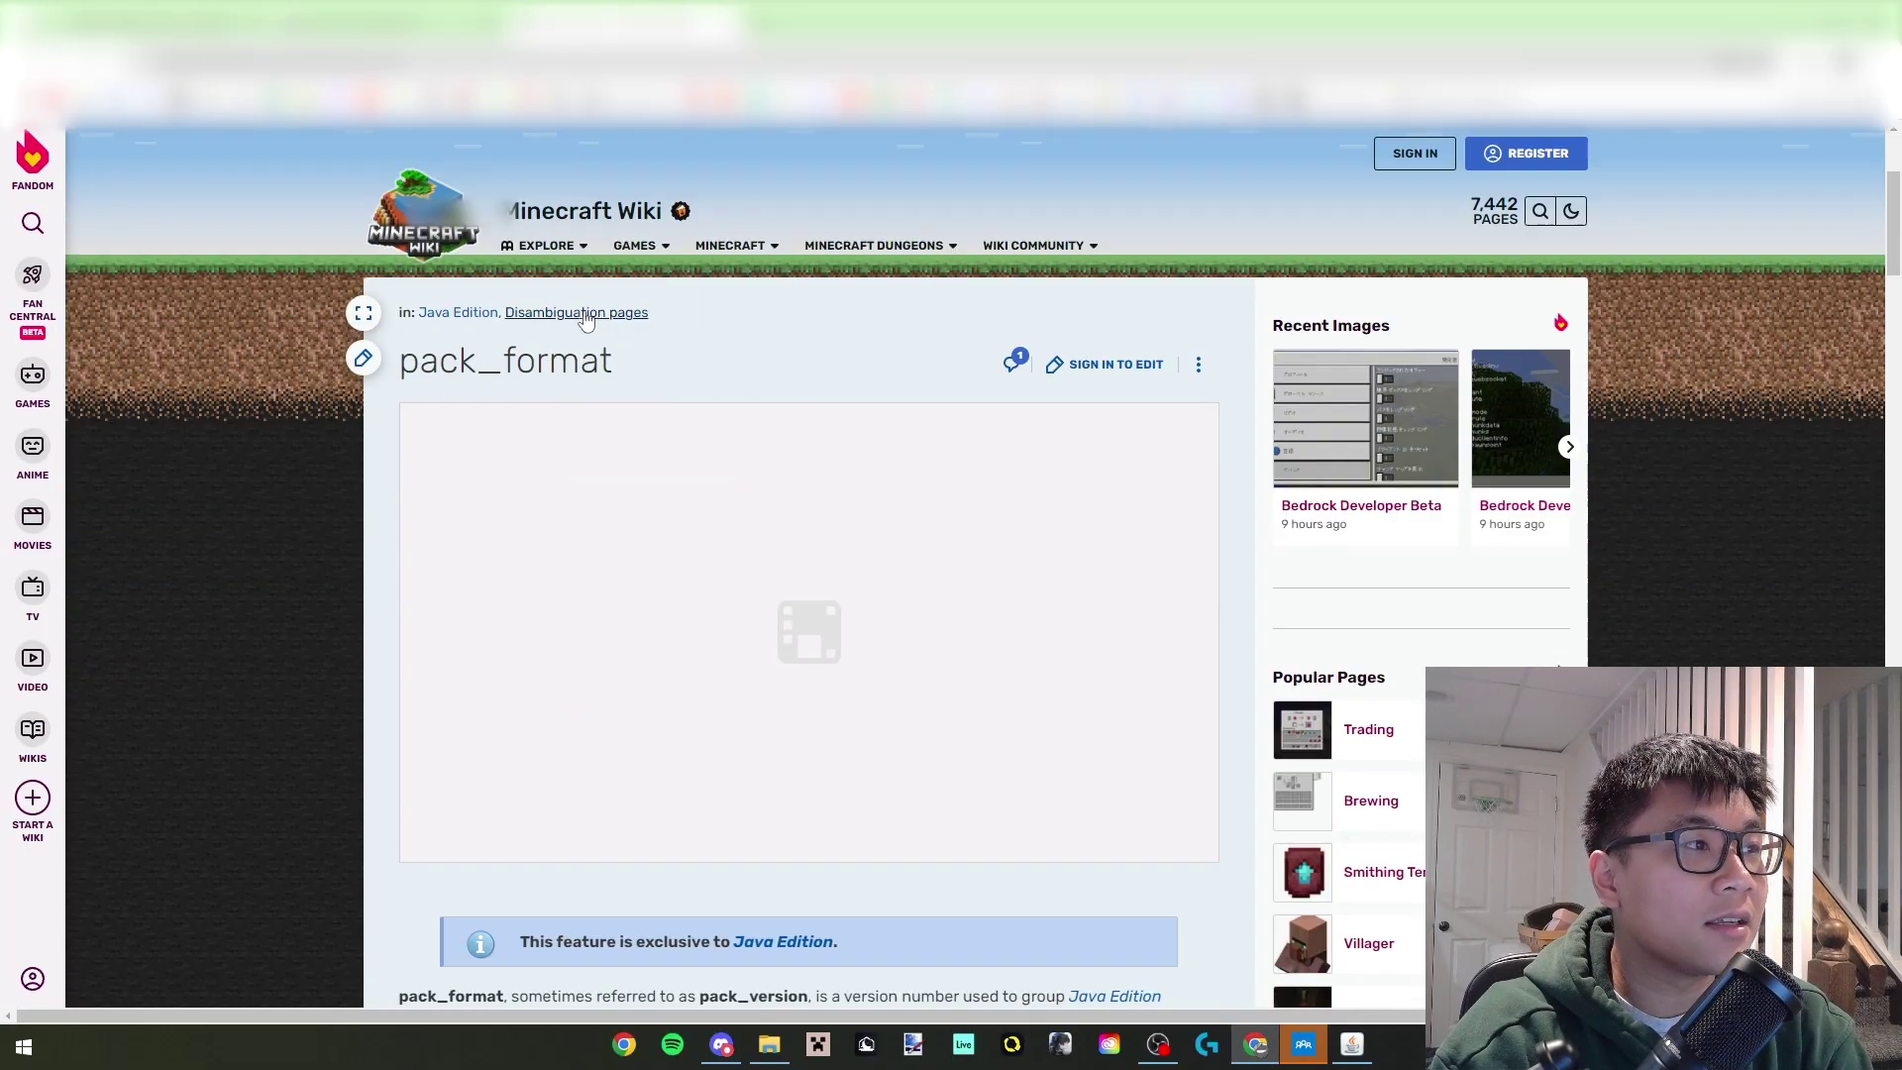
scroll(758, 783, down, 10)
scroll(763, 738, down, 10)
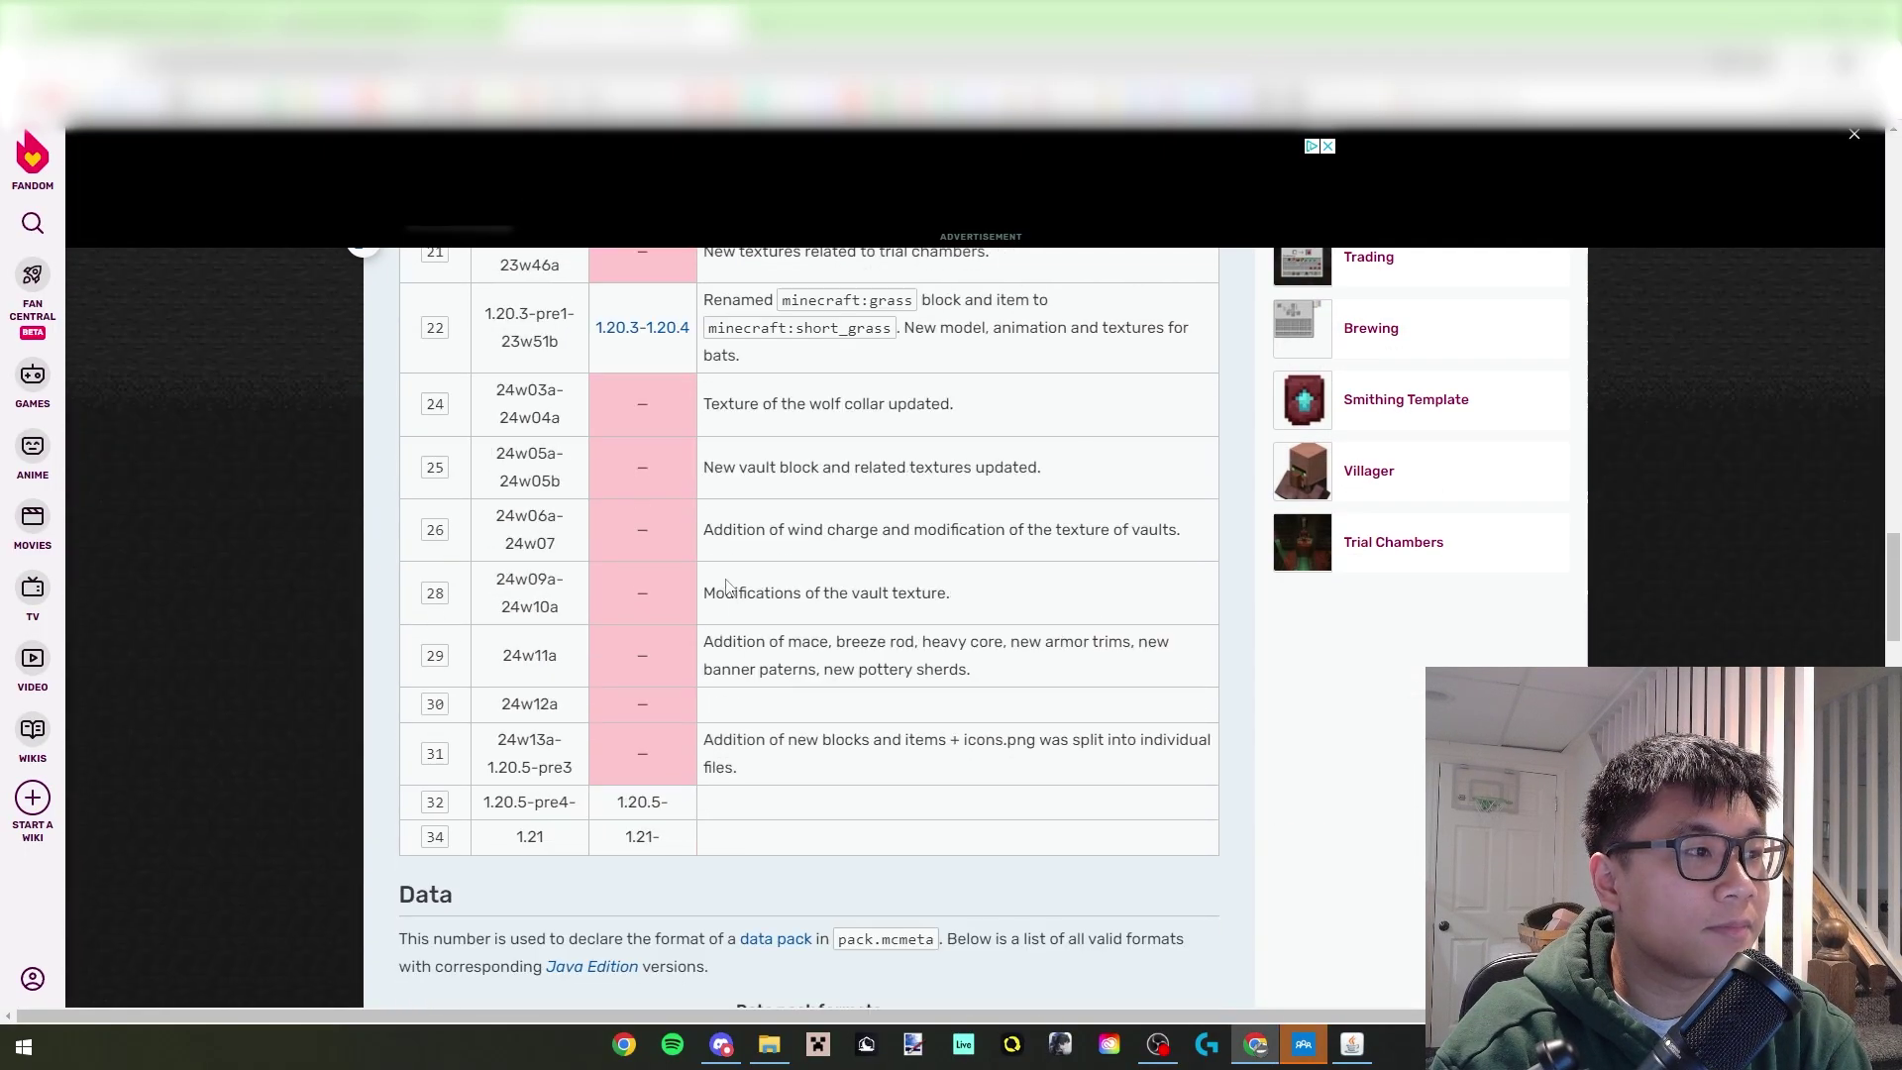
key(alt+Tab)
Convert the Redemption pack to final version 1.20.4 and close the converter.
click(1244, 256)
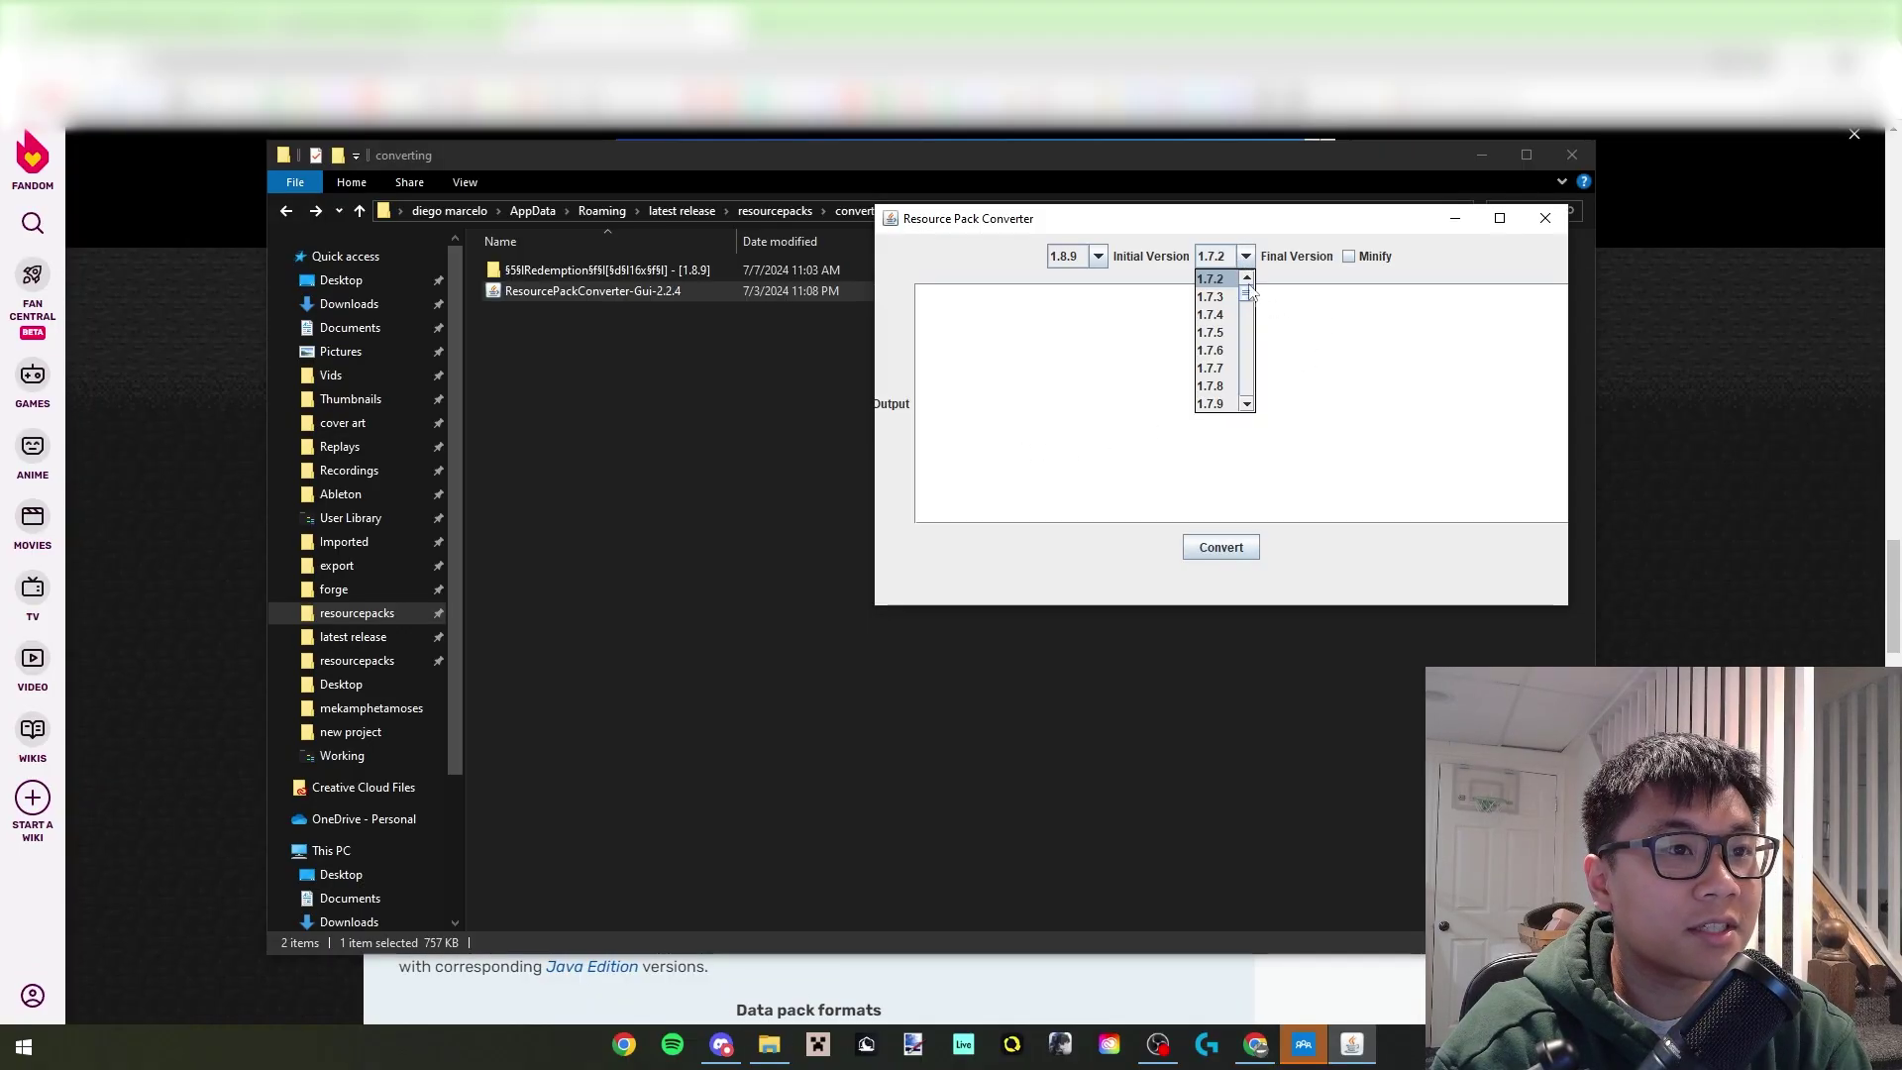
scroll(1250, 396, down, 10)
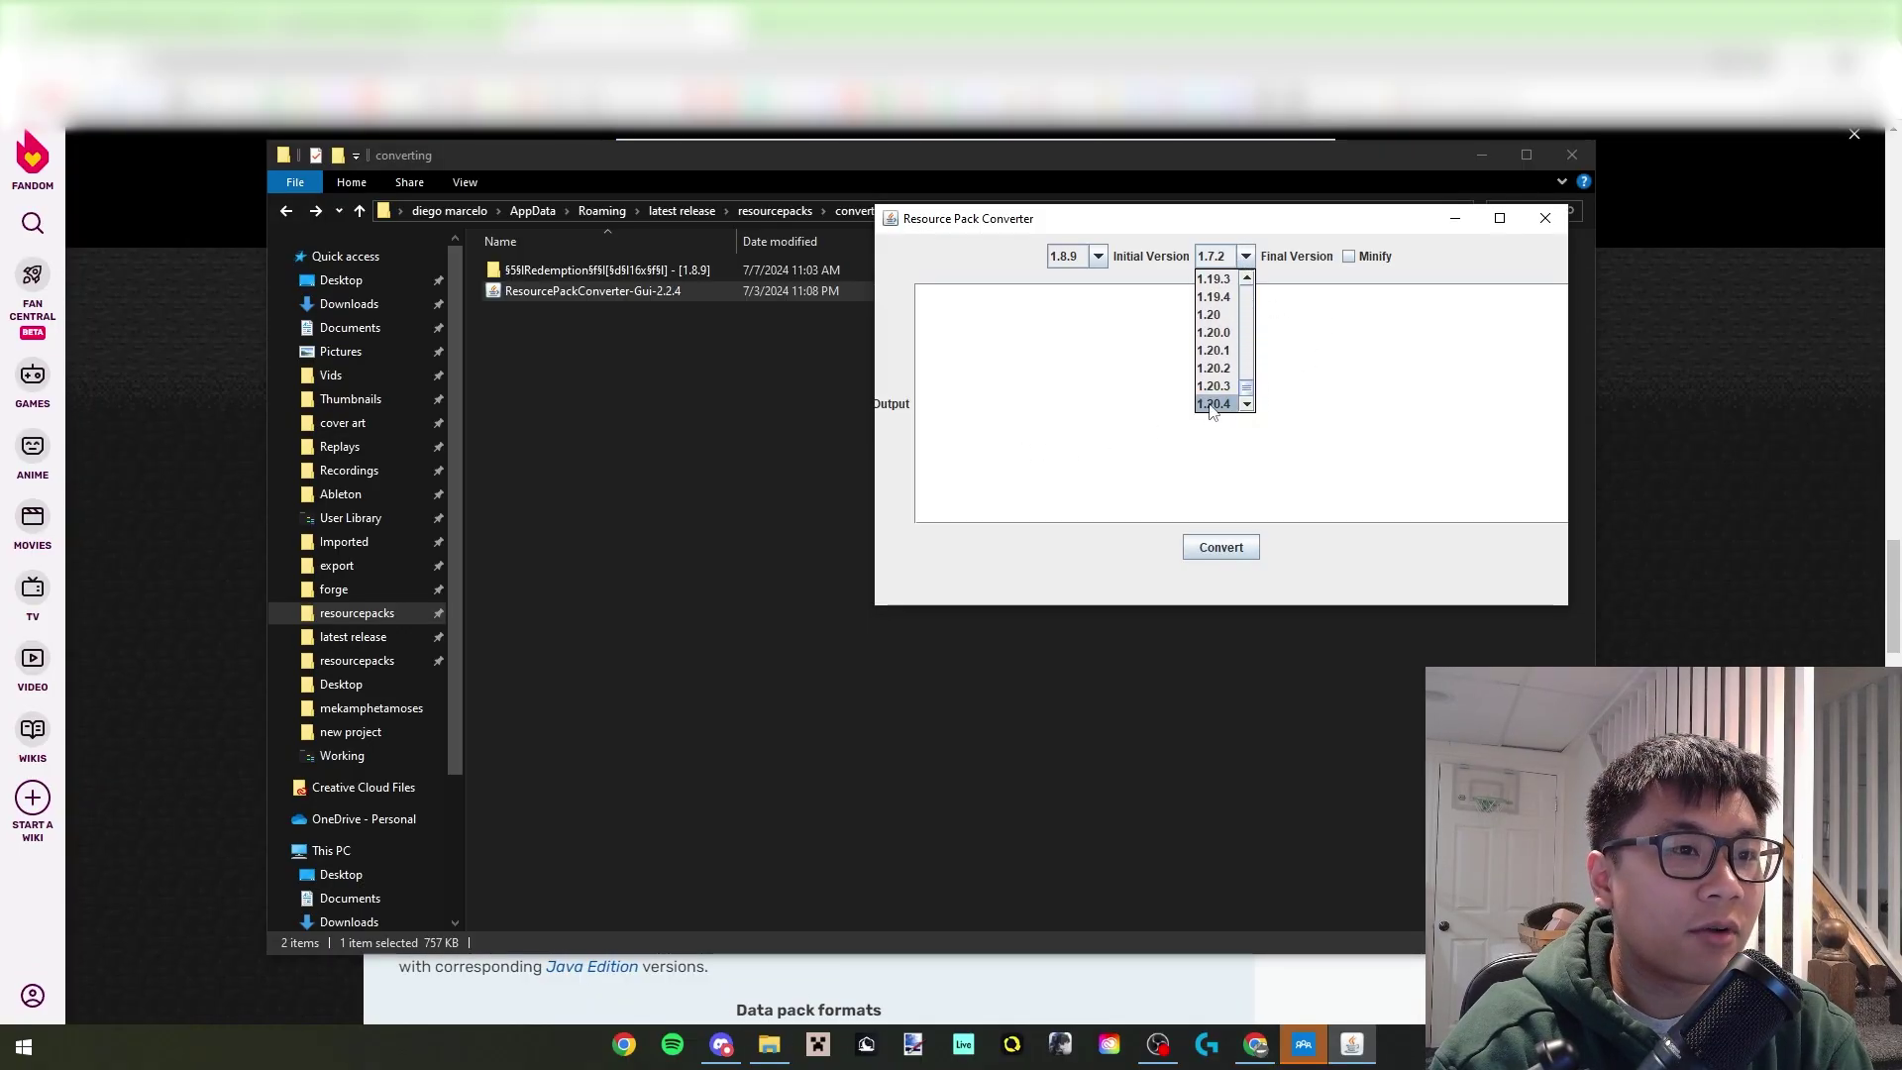
click(1213, 405)
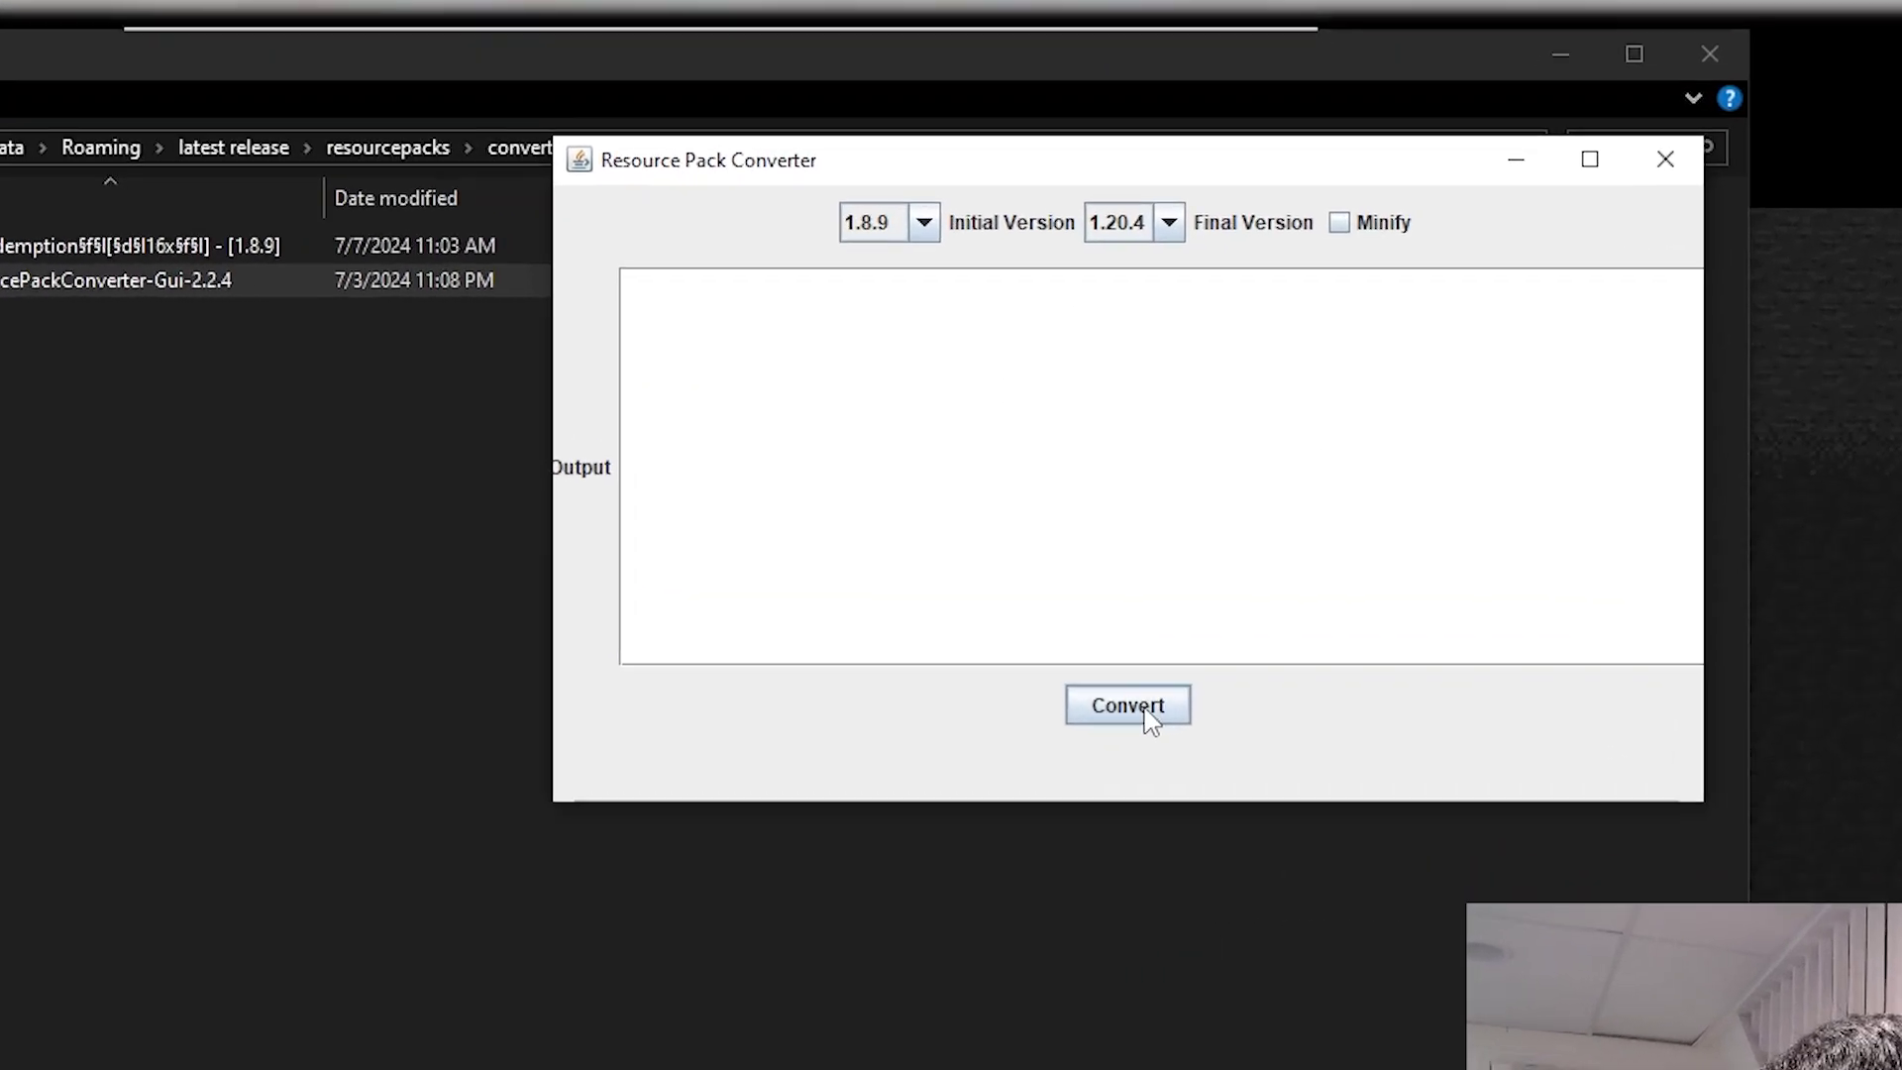
click(1240, 550)
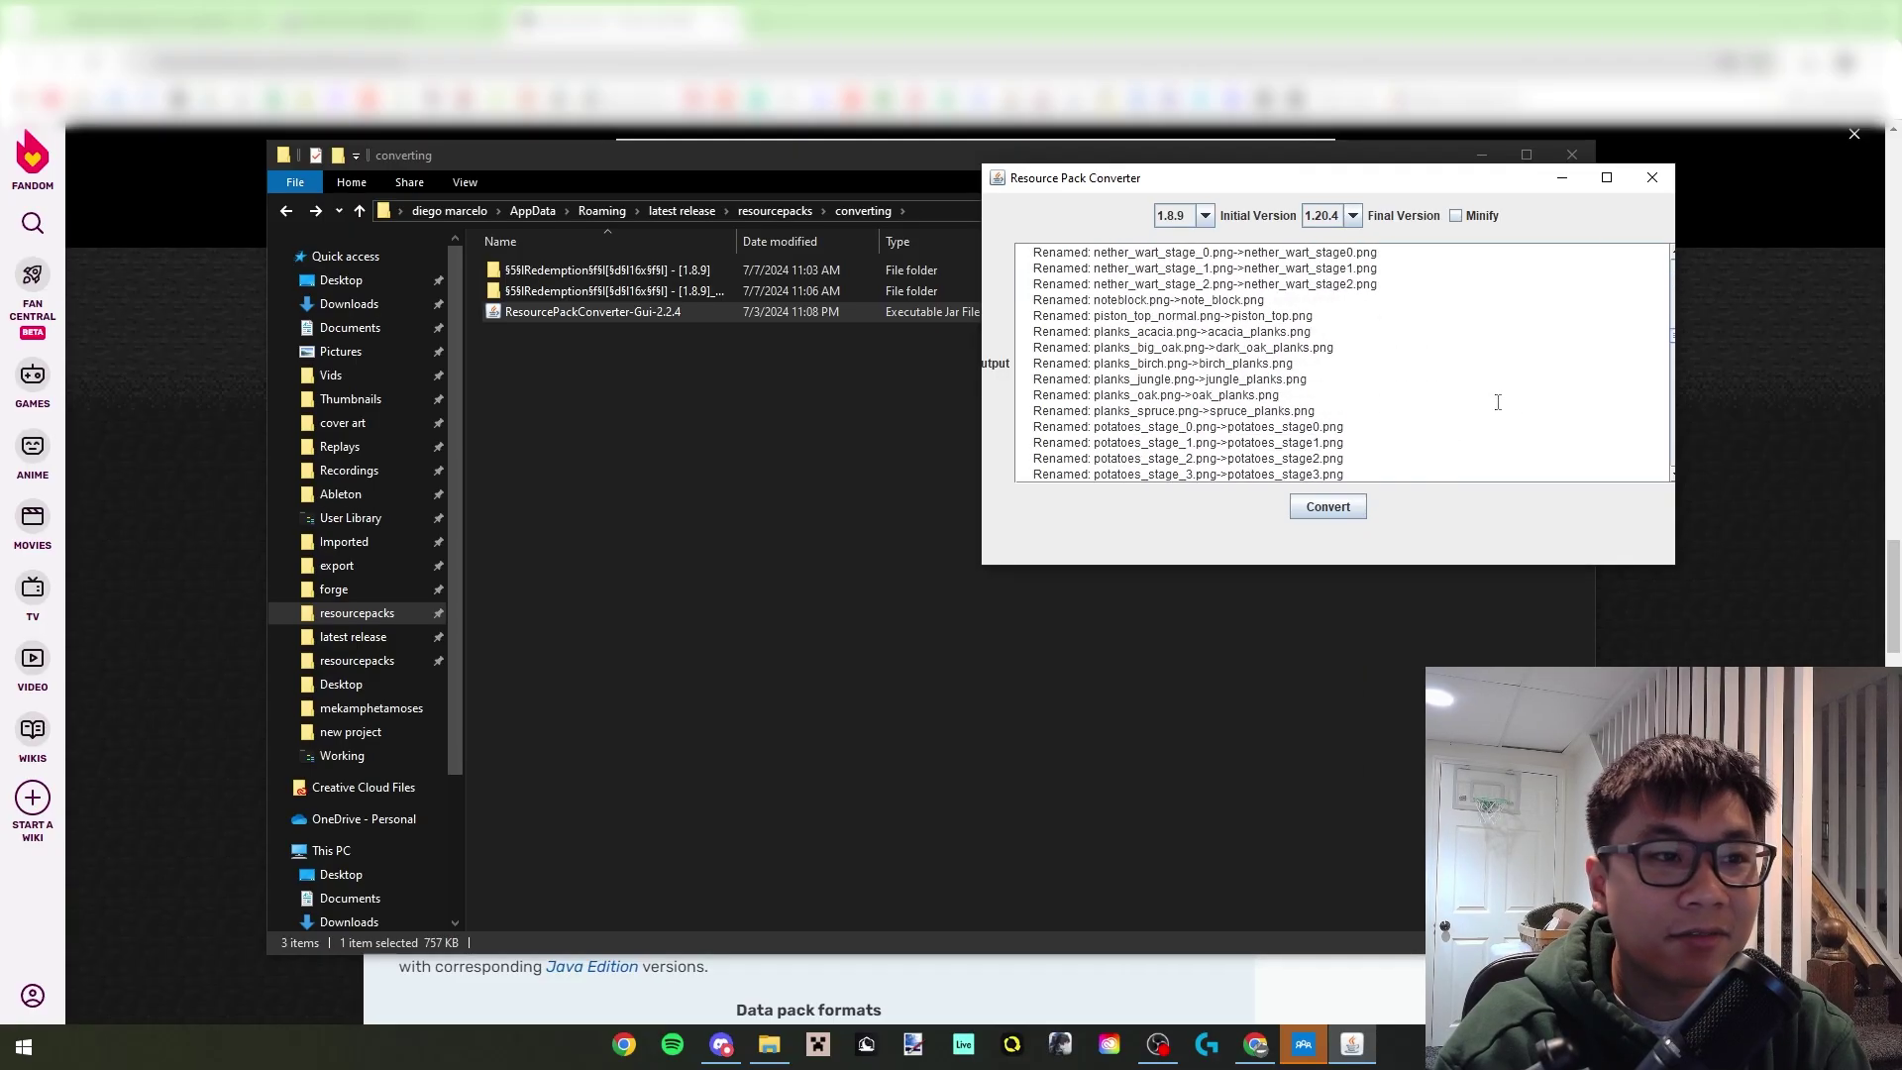
drag(1378, 183, 1494, 194)
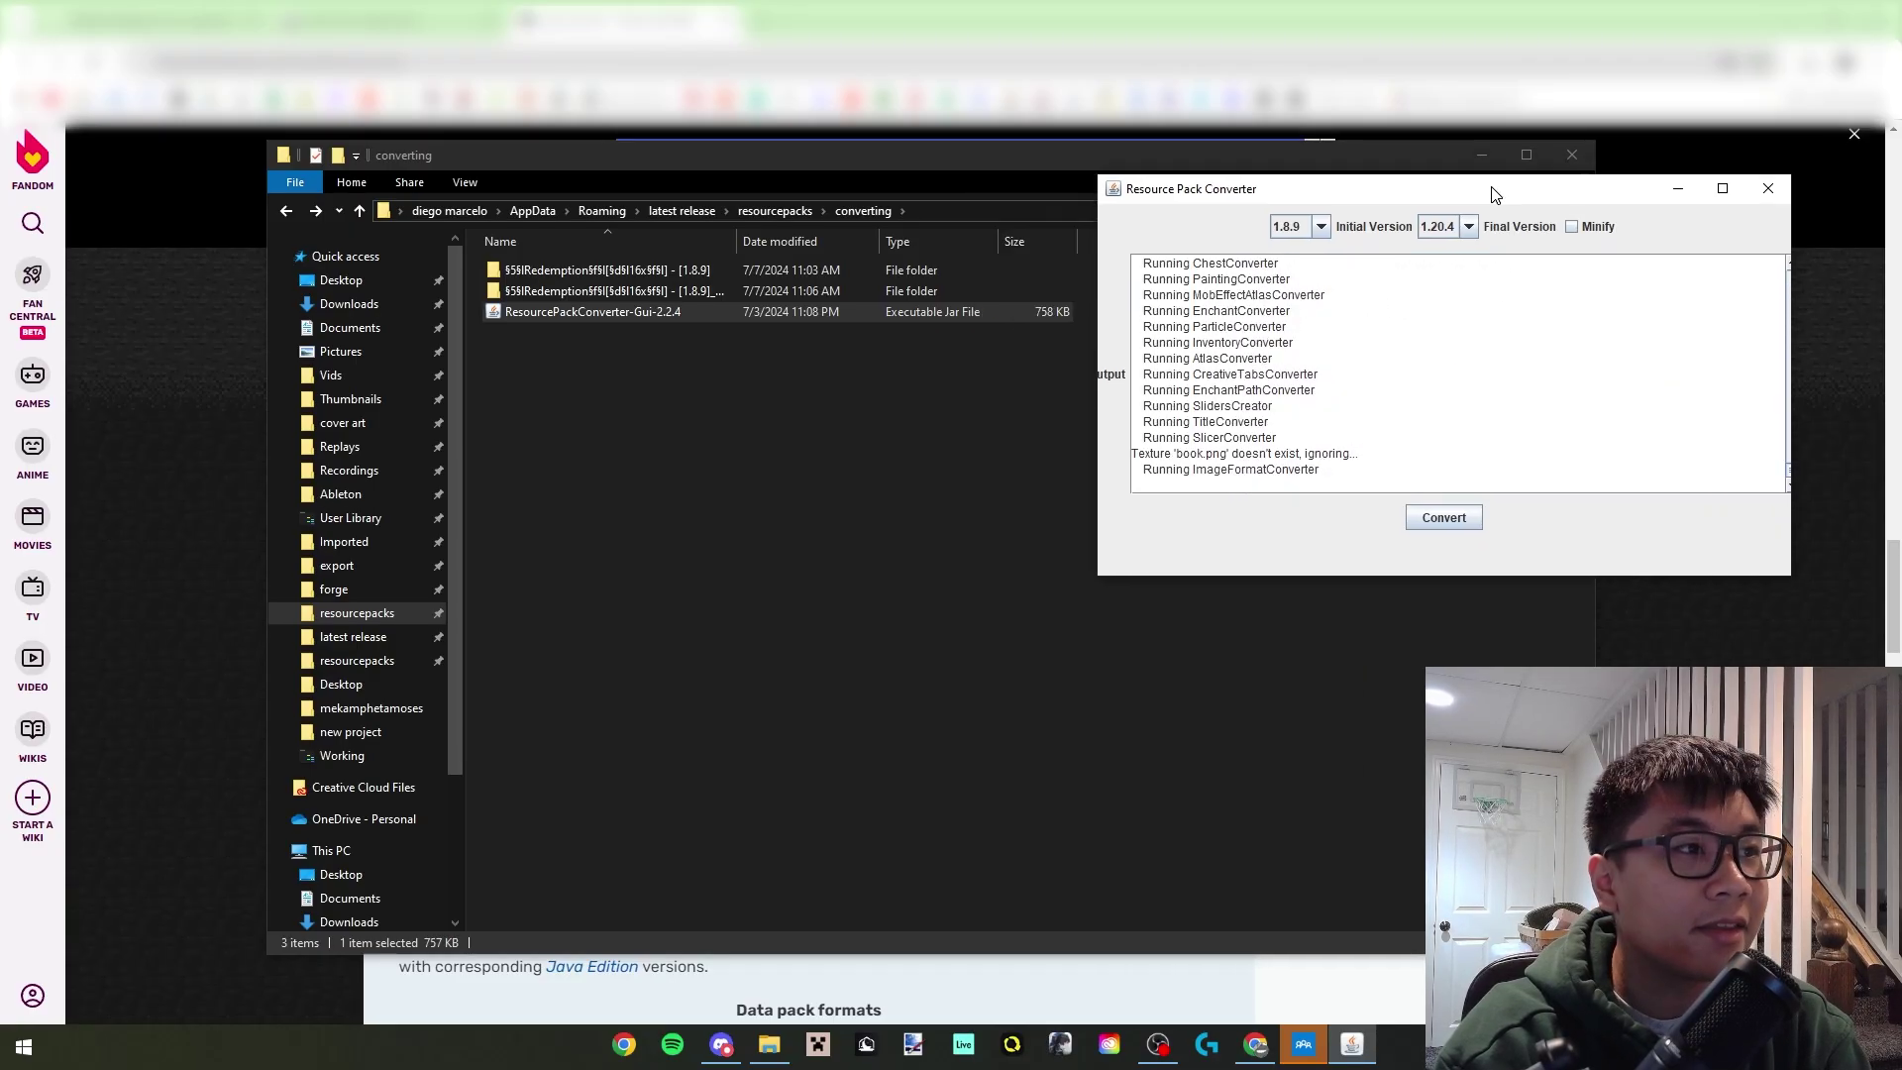
click(1769, 188)
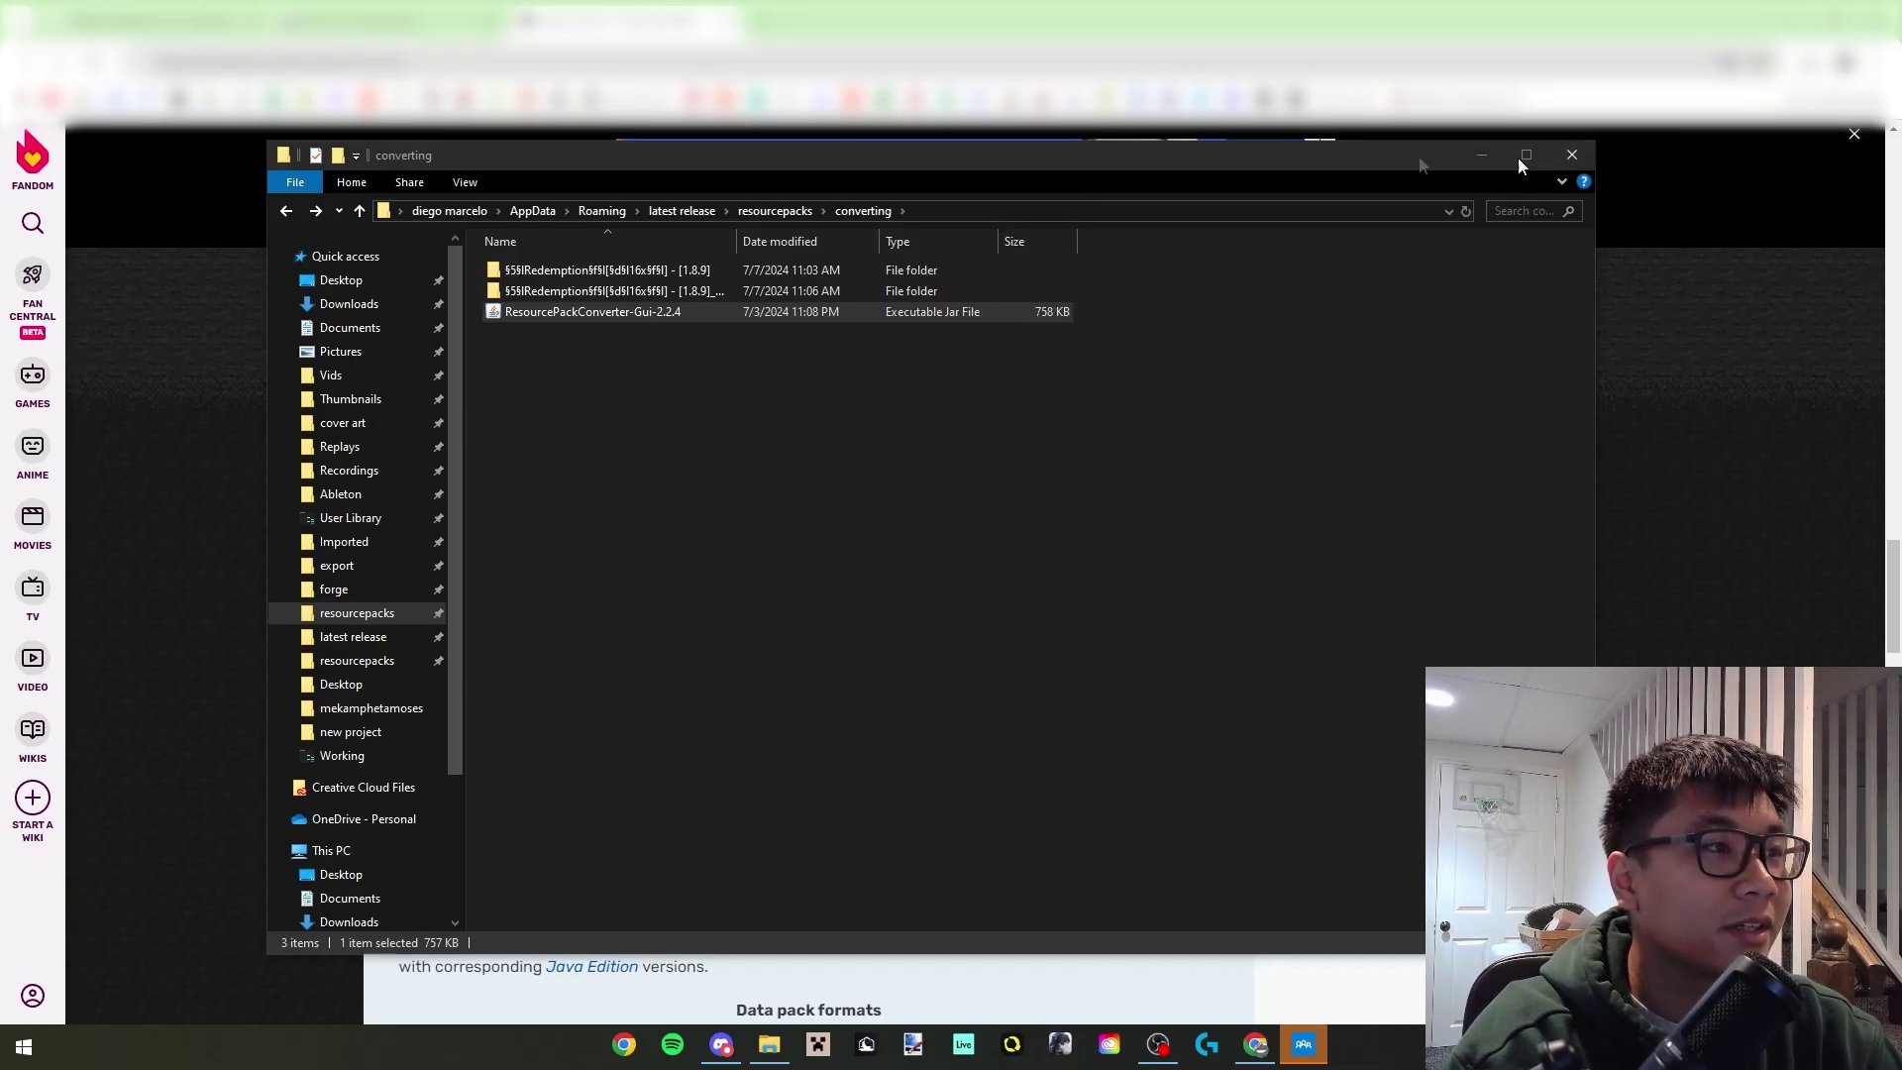
key(F2)
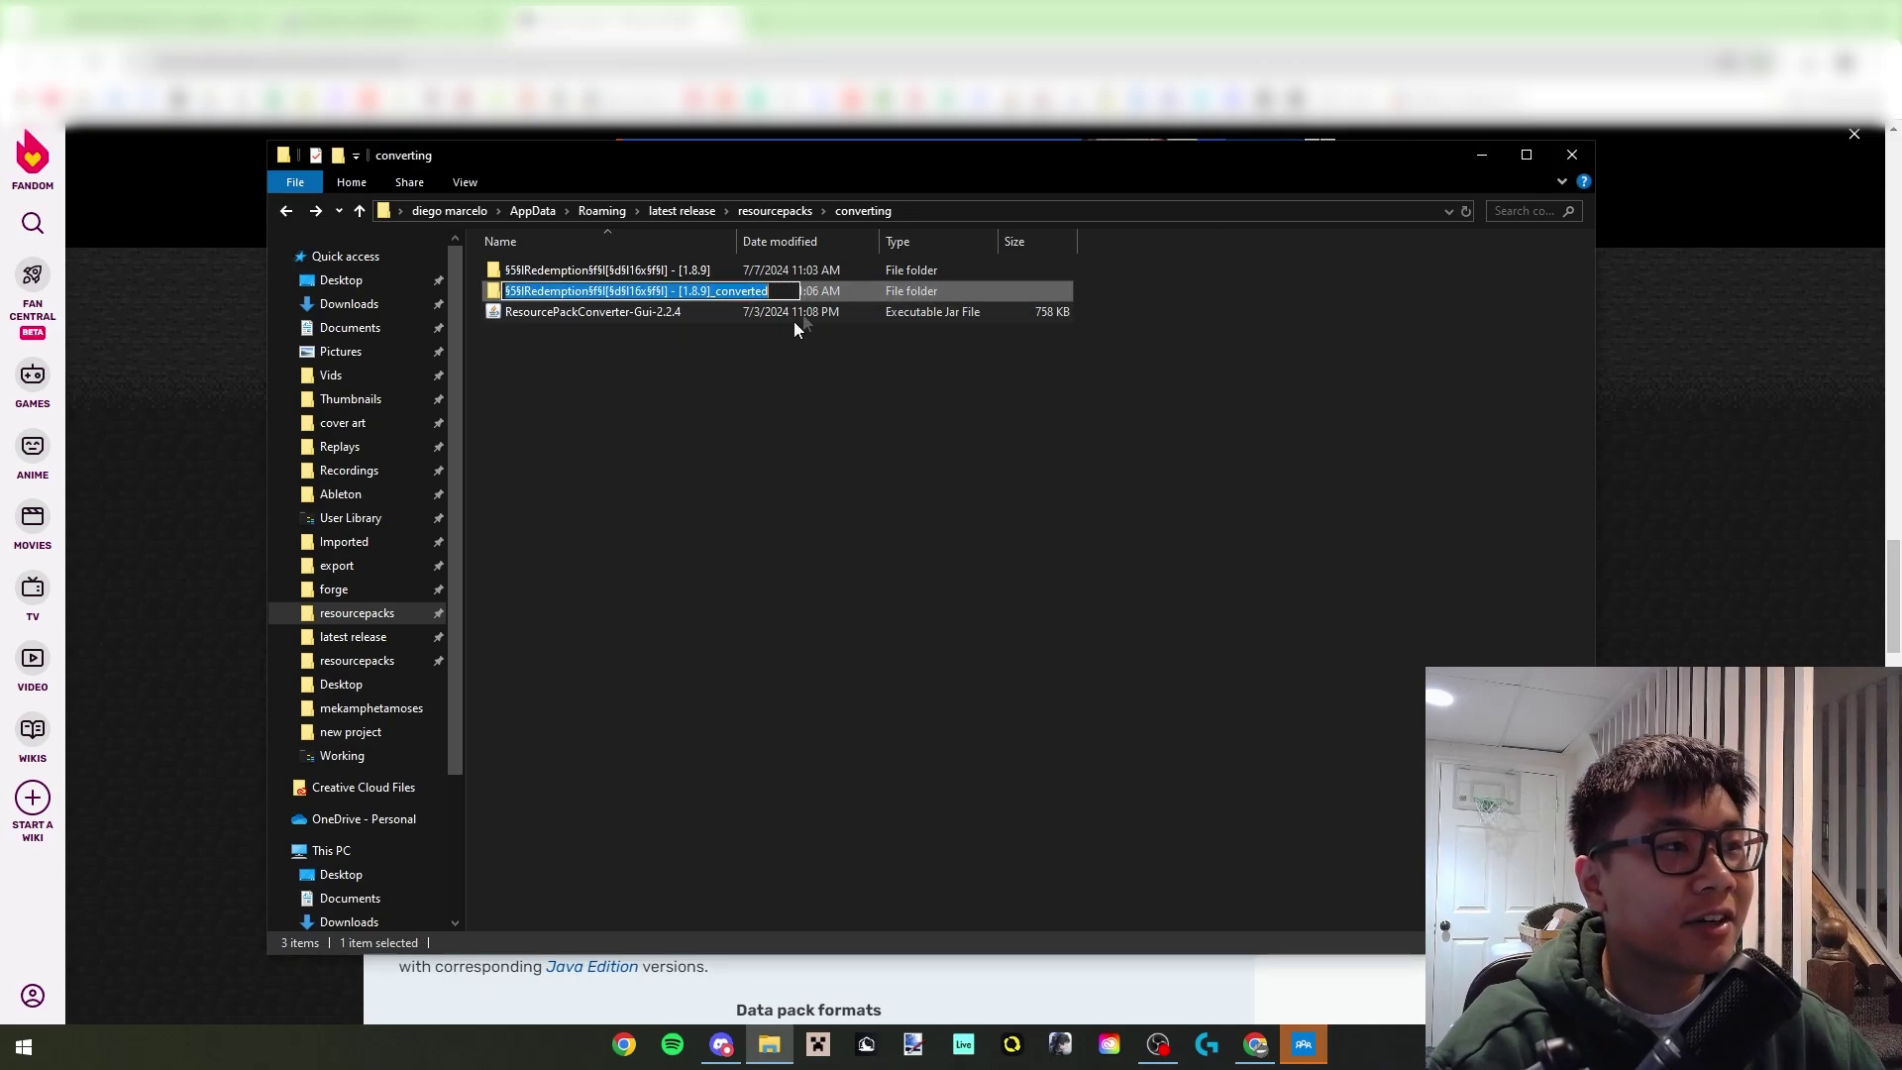
click(778, 291)
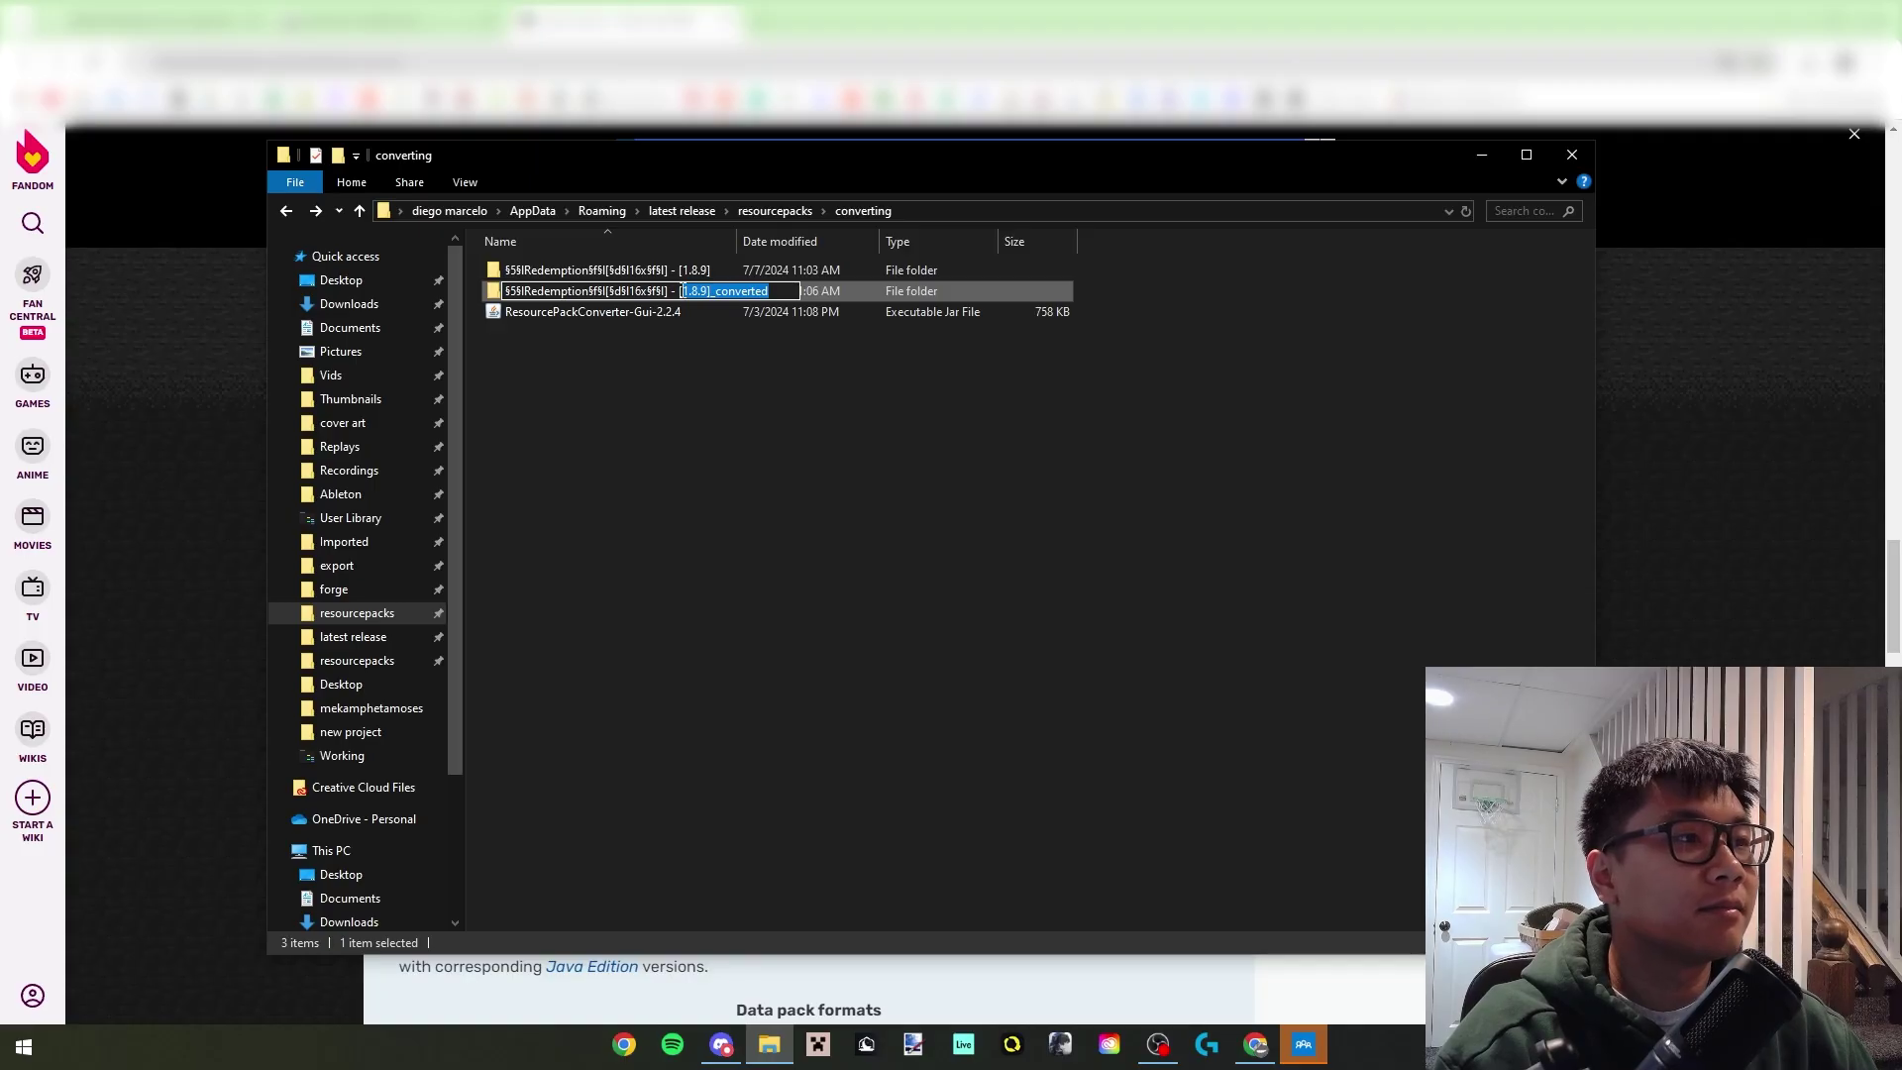
click(834, 383)
Open the pack MCMETA file inside the converted Redemption folder in Notepad to view its format settings.
double_click(639, 294)
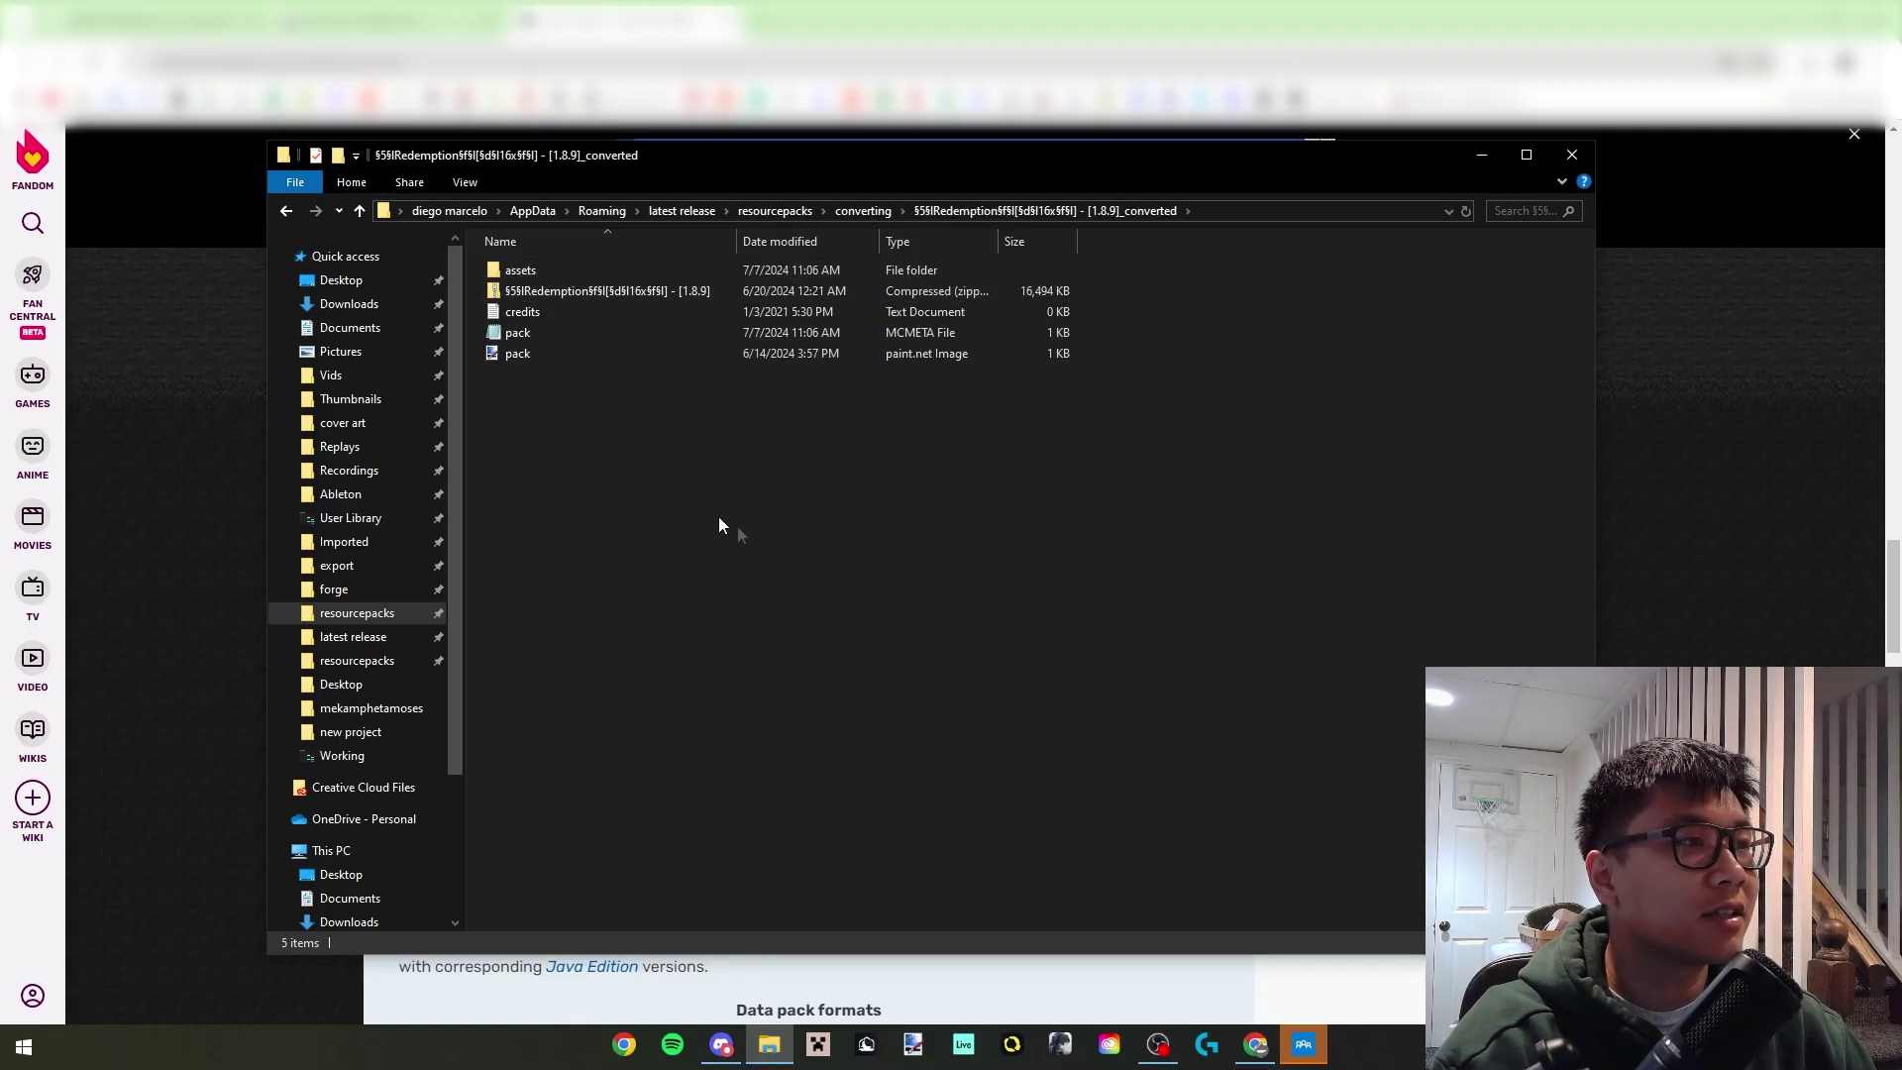
double_click(662, 333)
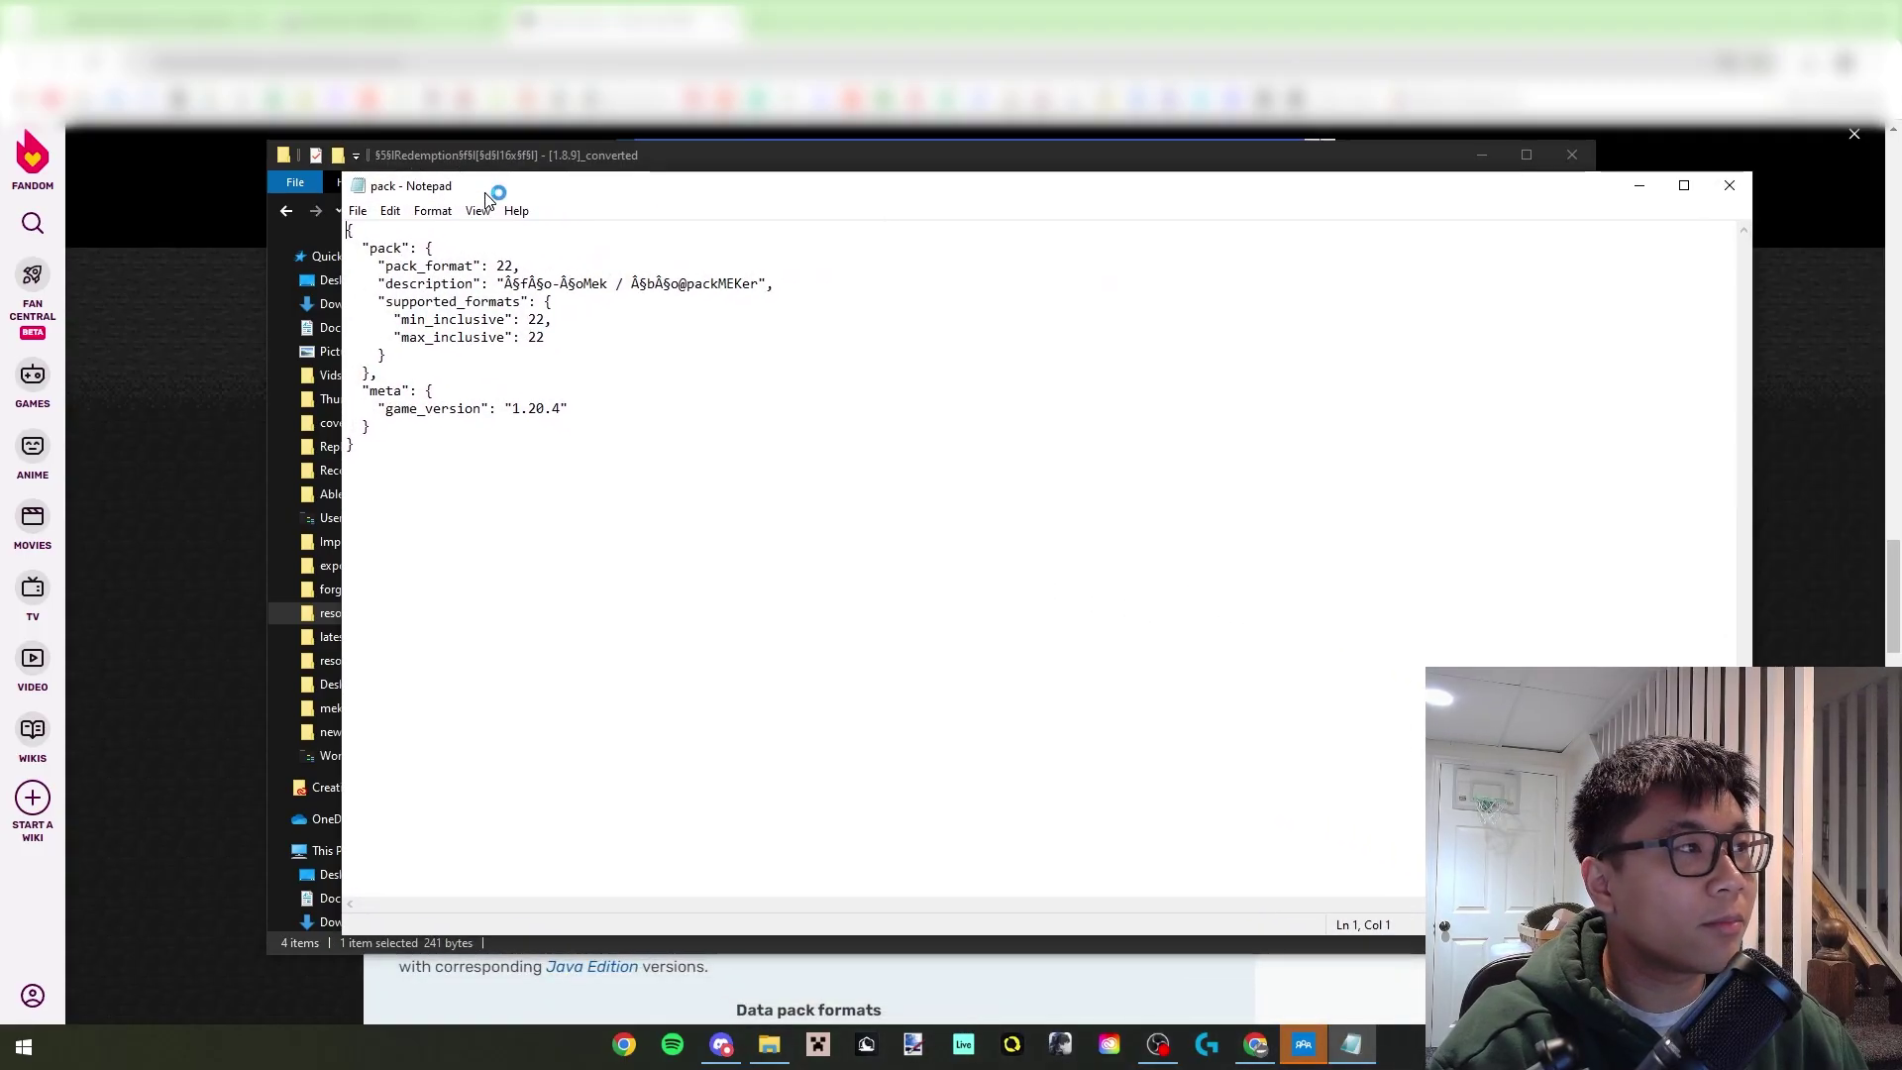
drag(486, 199, 488, 185)
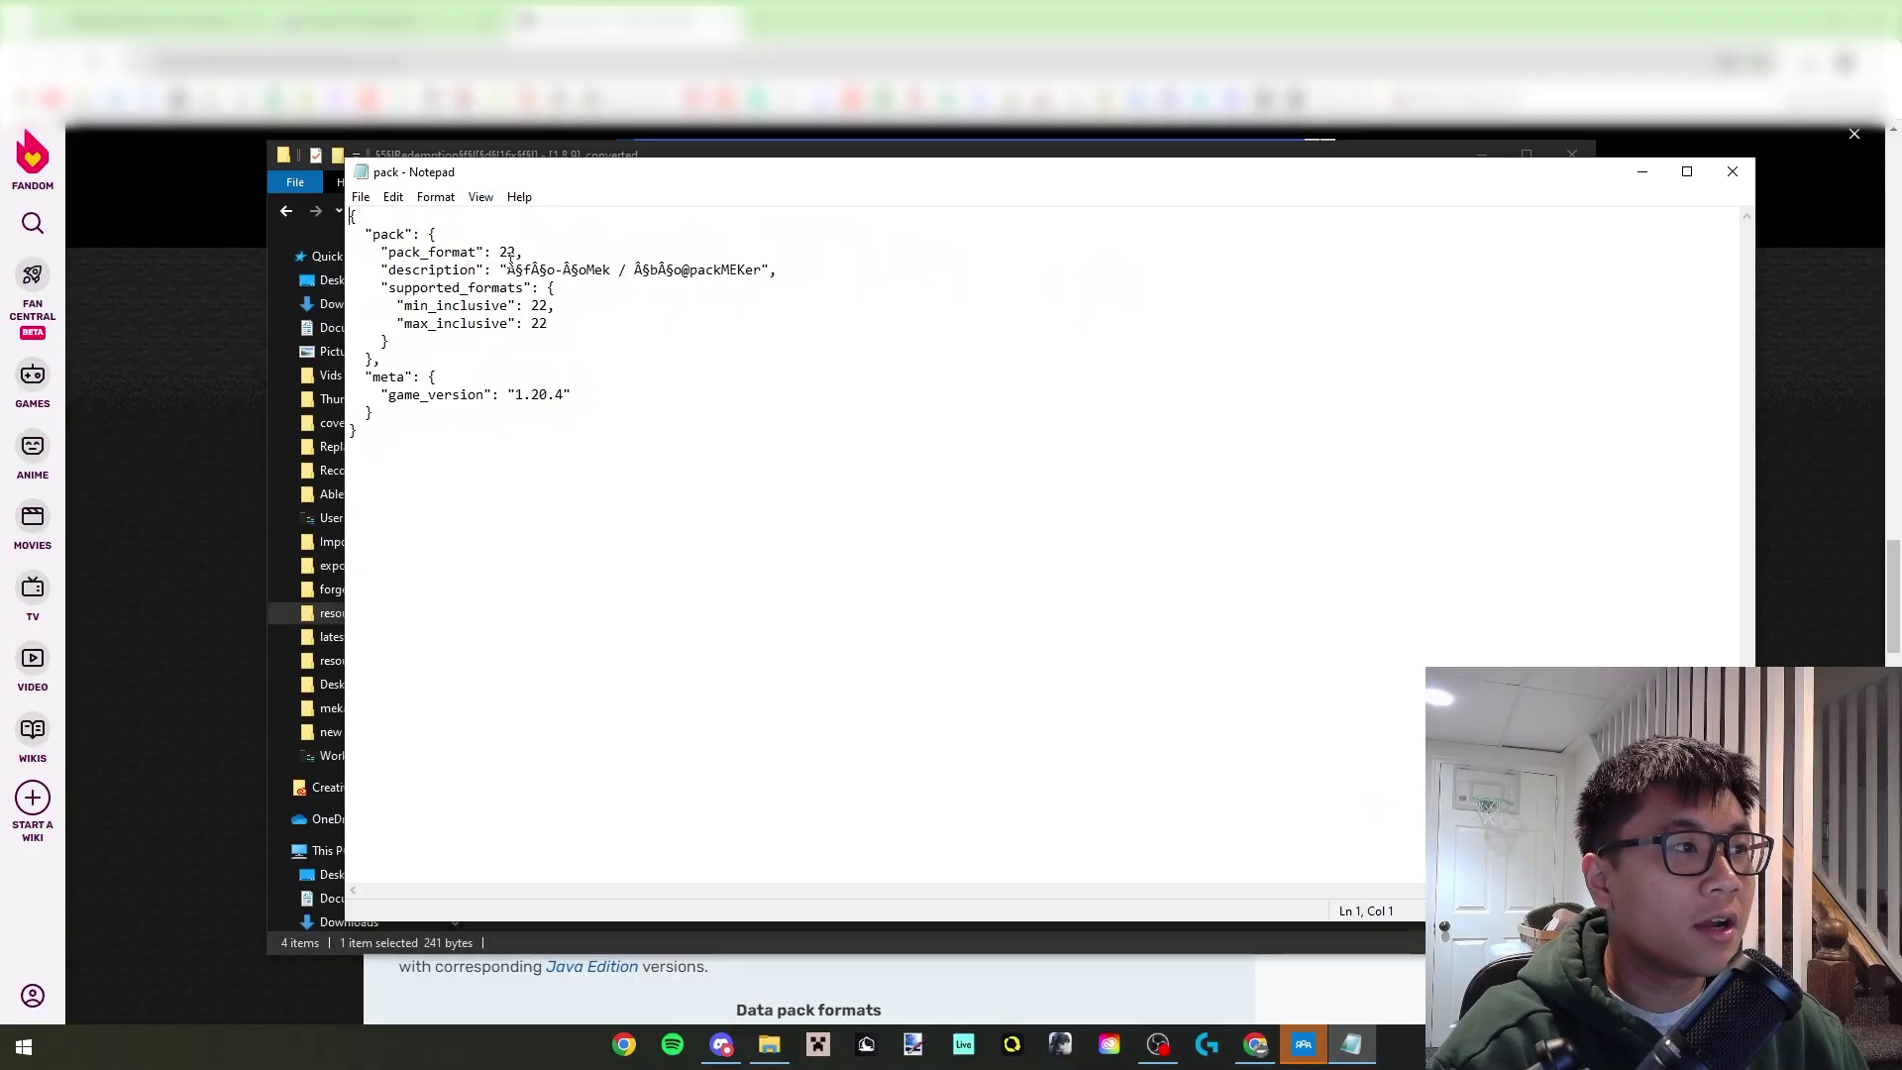
Look up the format value for 1.21 in the wiki's pack_format table and compare it with the open pack file.
click(591, 5)
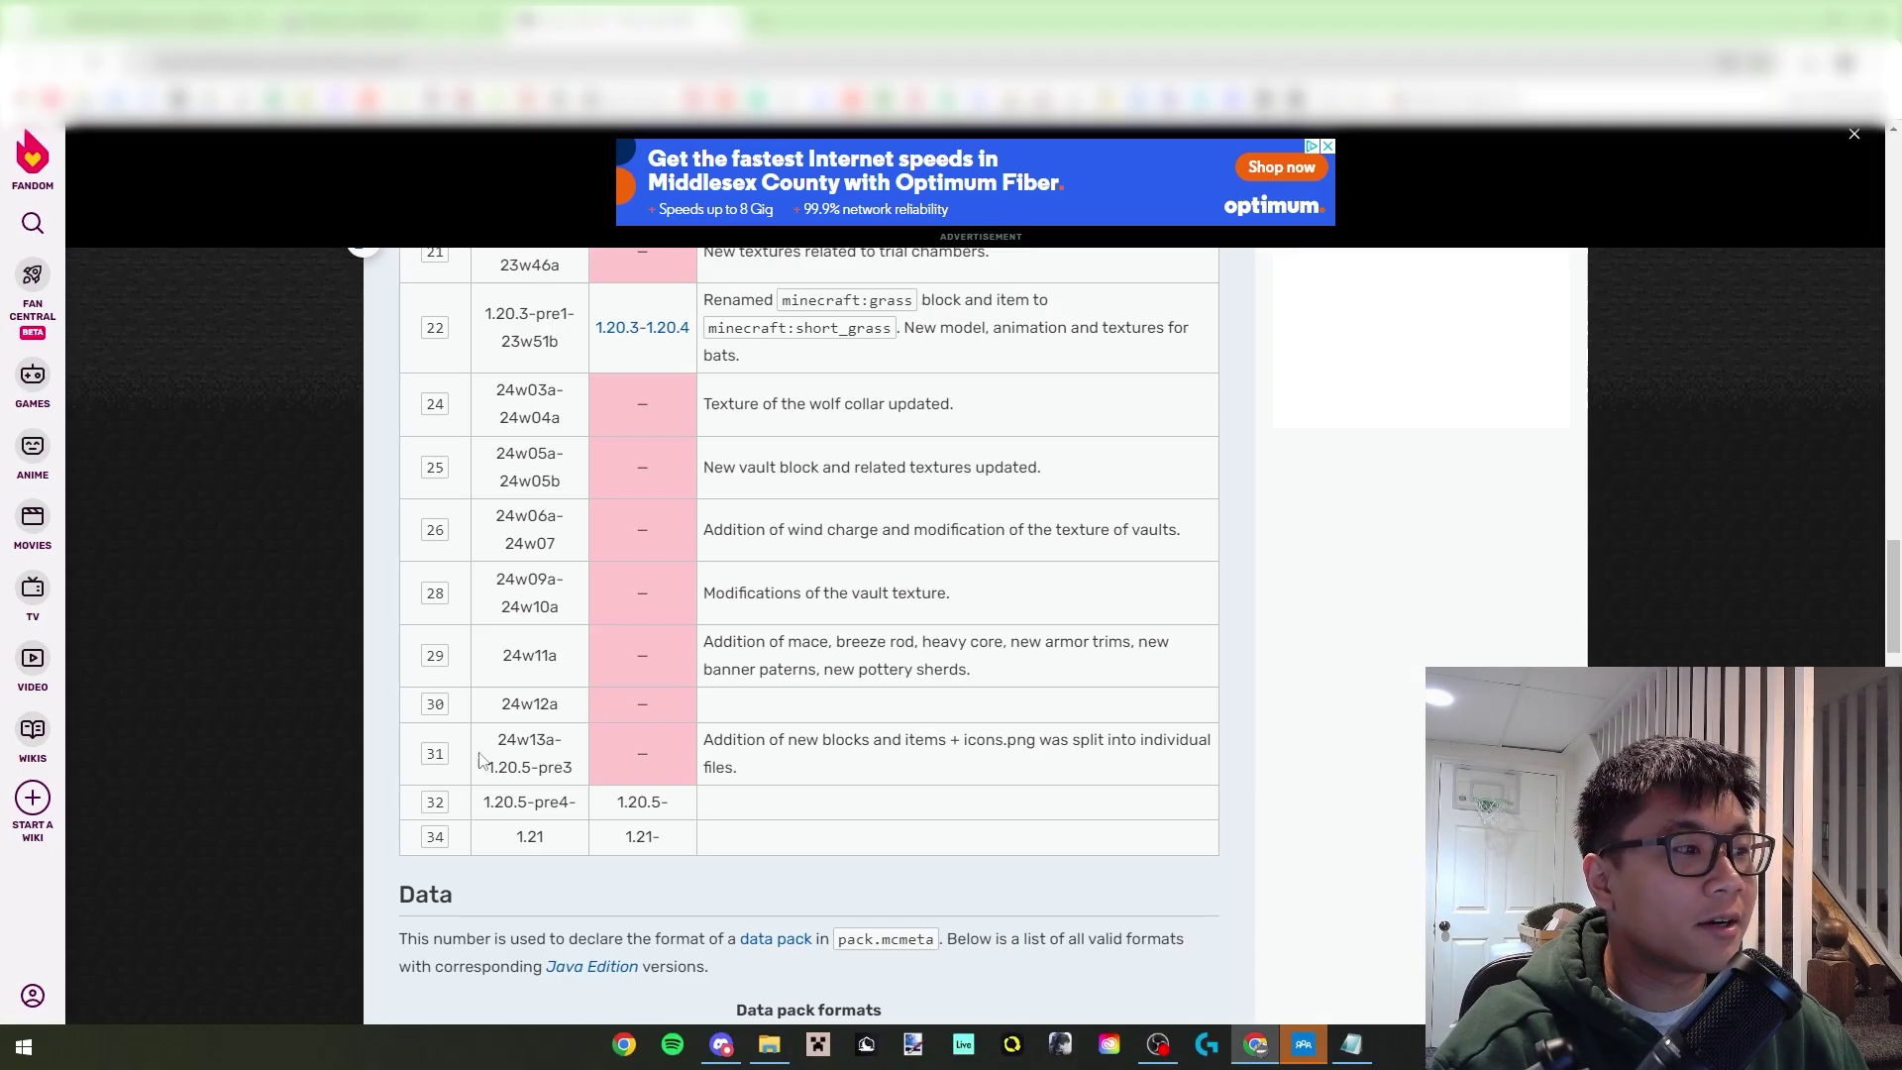
scroll(483, 729, down, 1)
drag(592, 726, 426, 705)
click(448, 745)
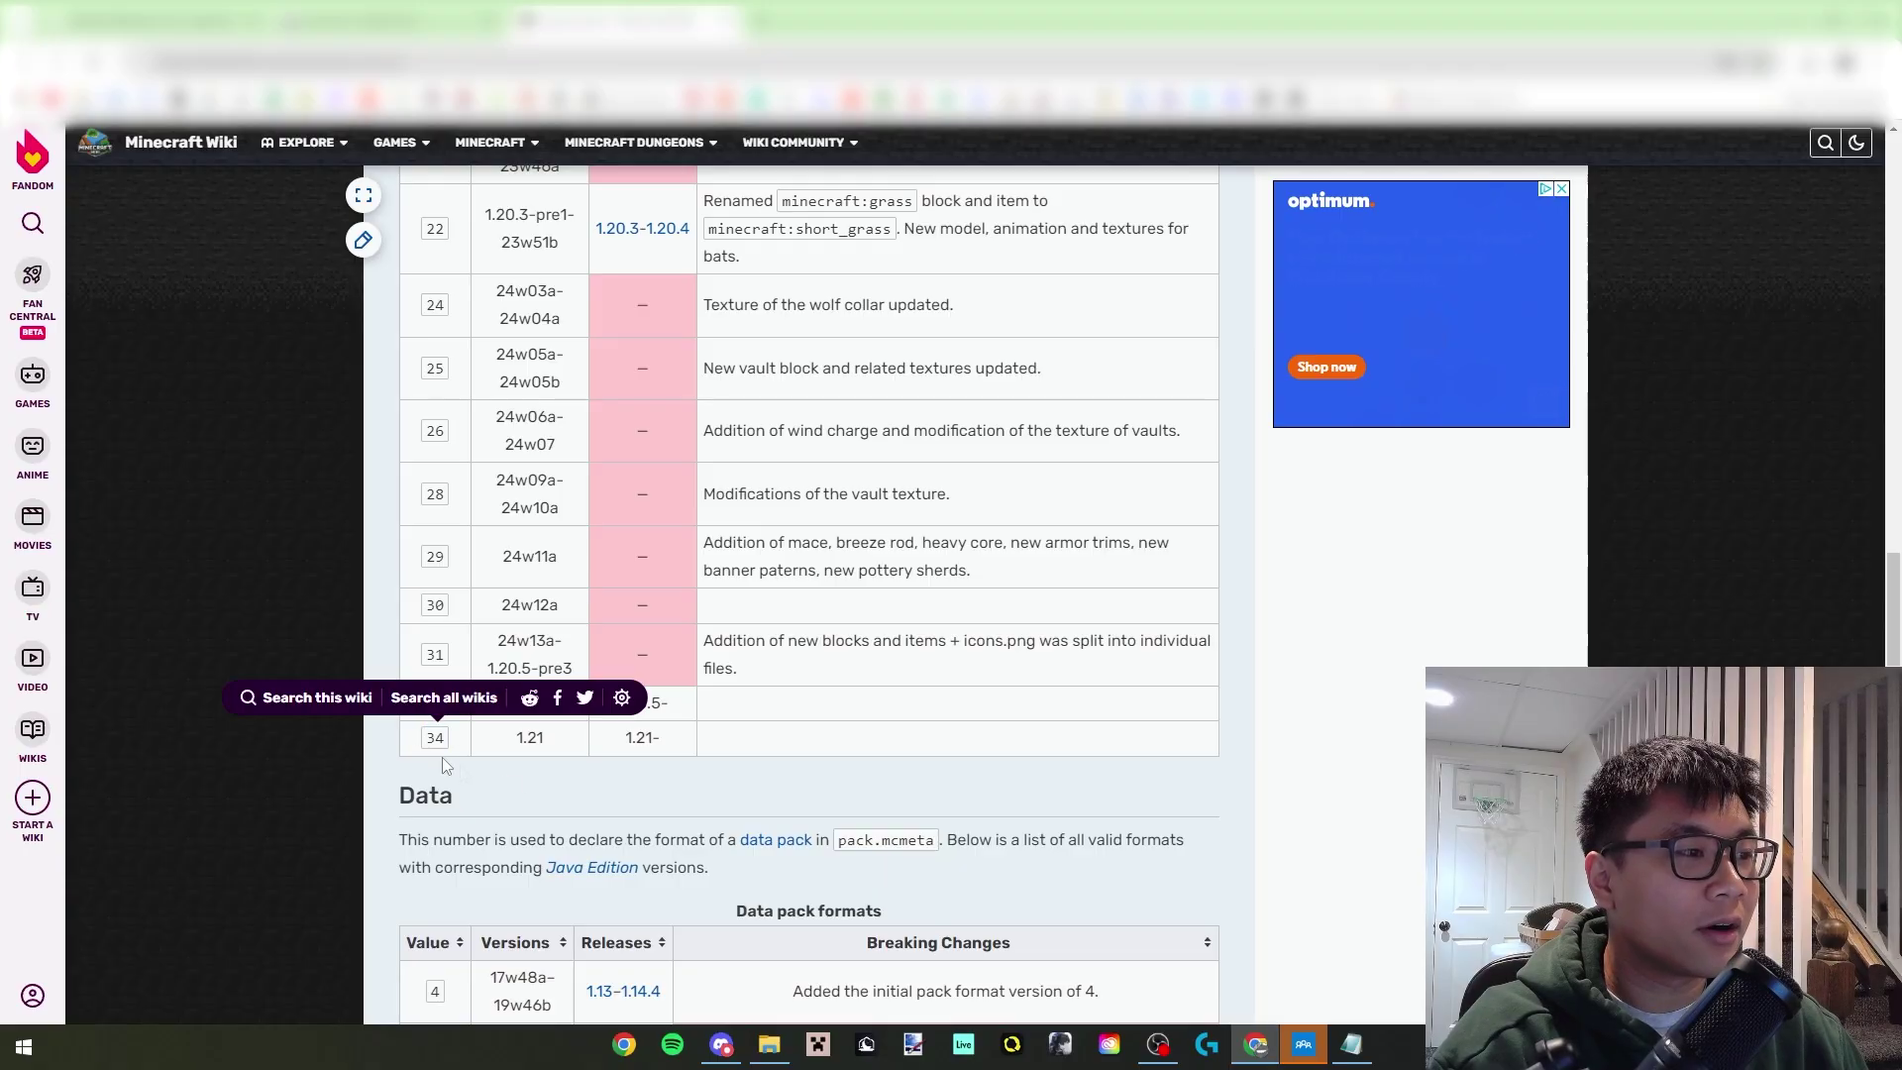
click(665, 810)
click(1337, 1048)
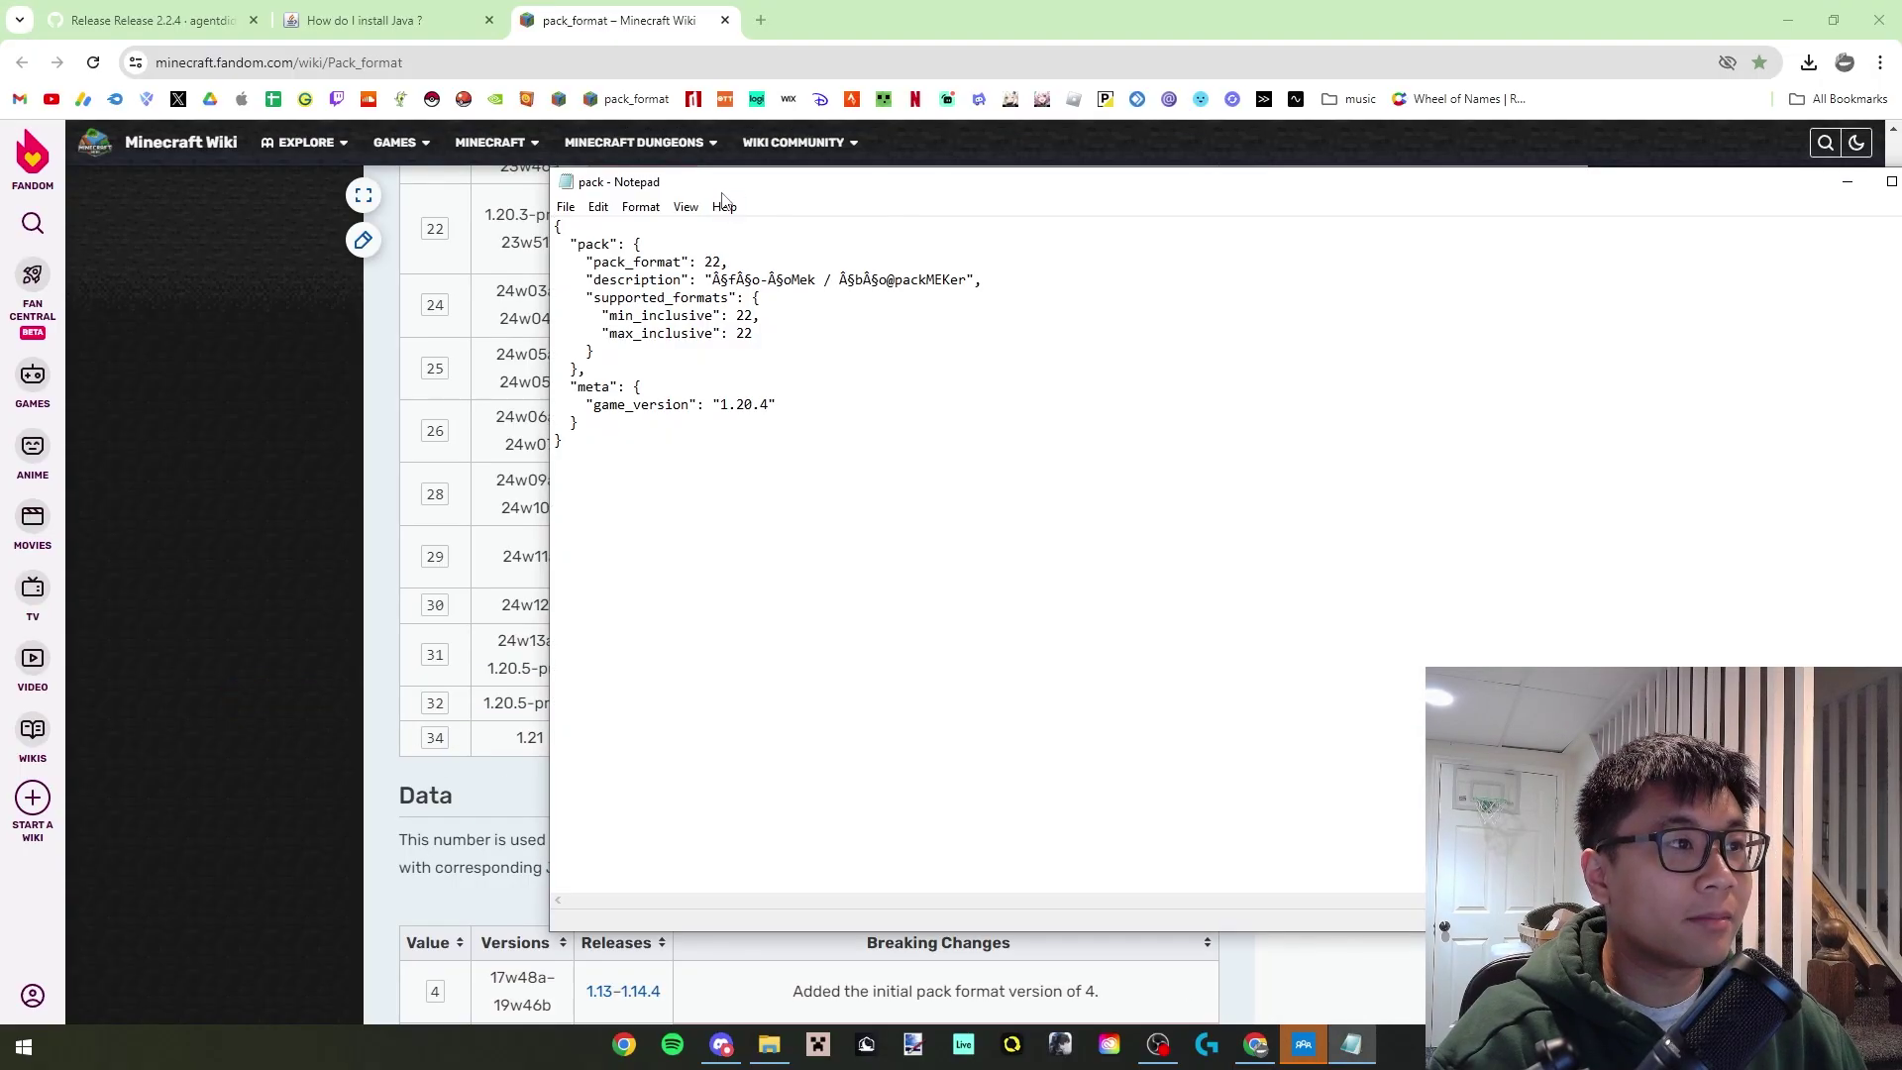
drag(723, 194, 1045, 193)
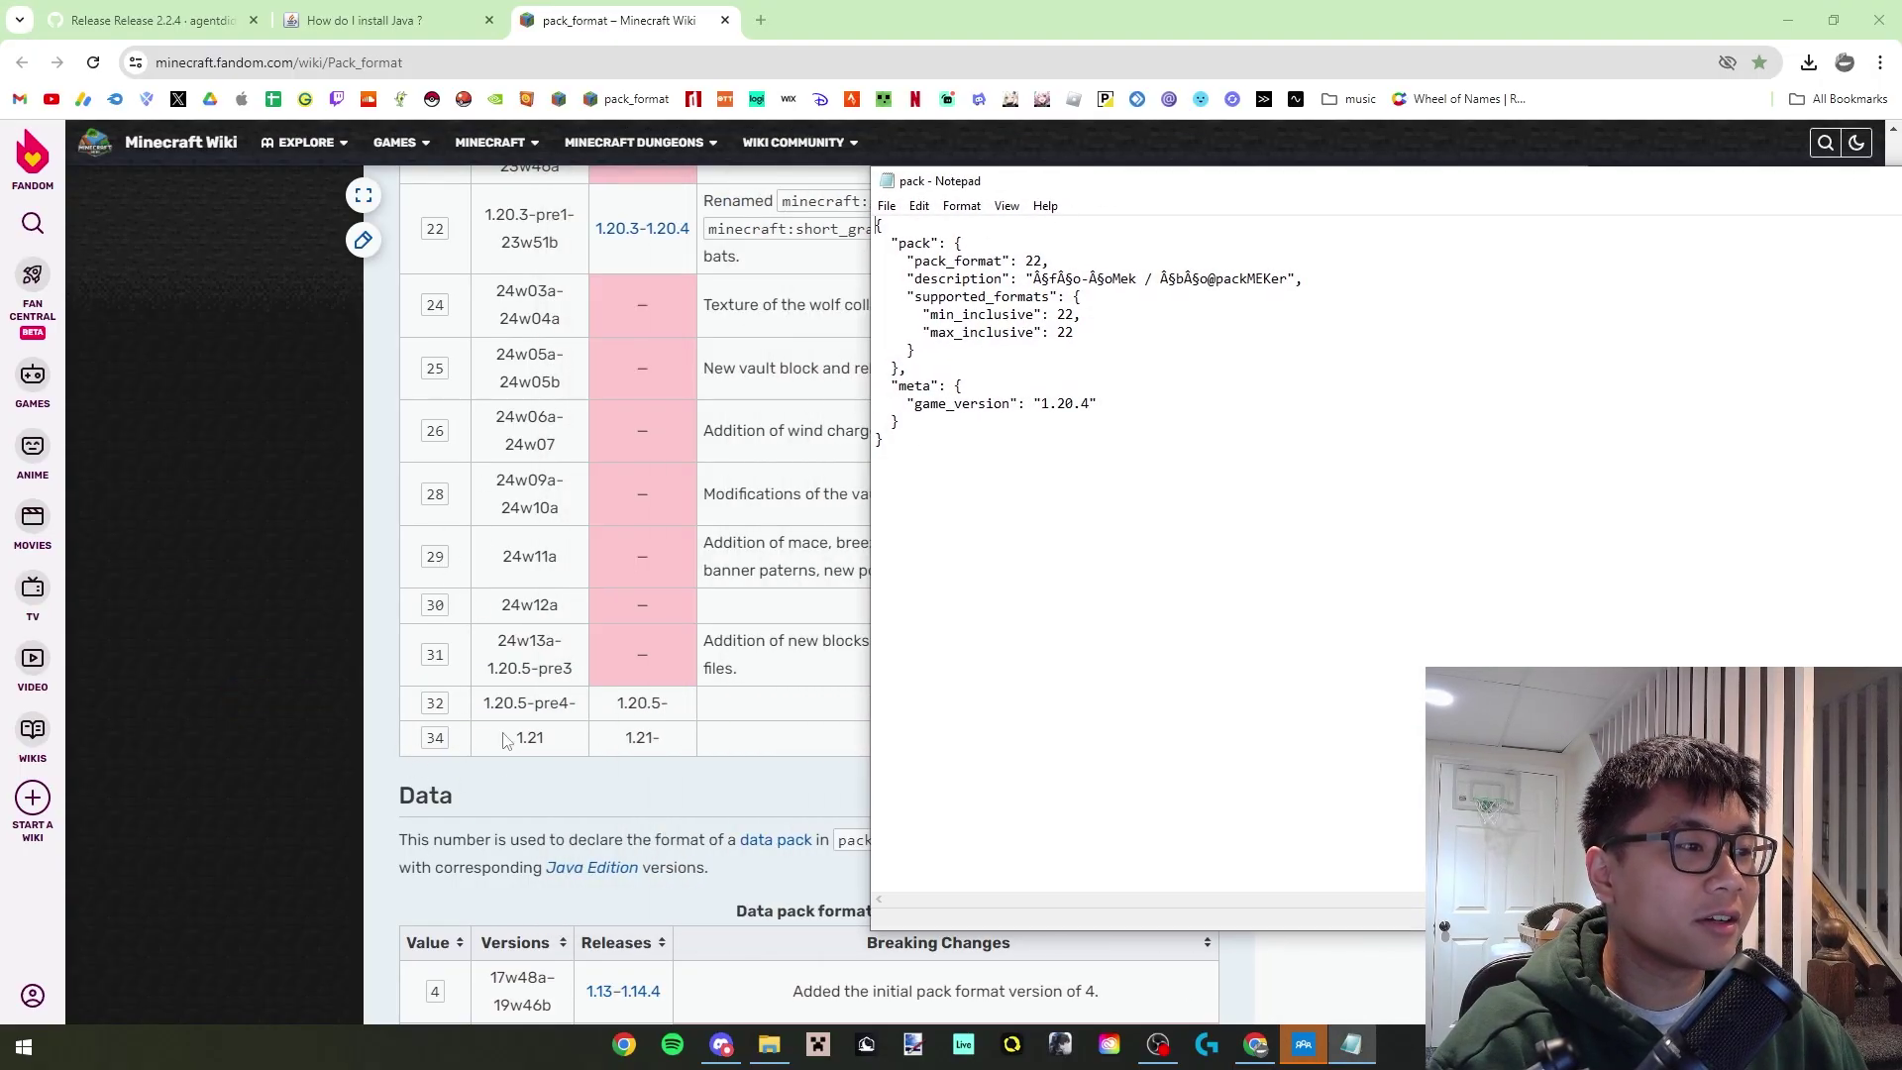
drag(1100, 188, 600, 182)
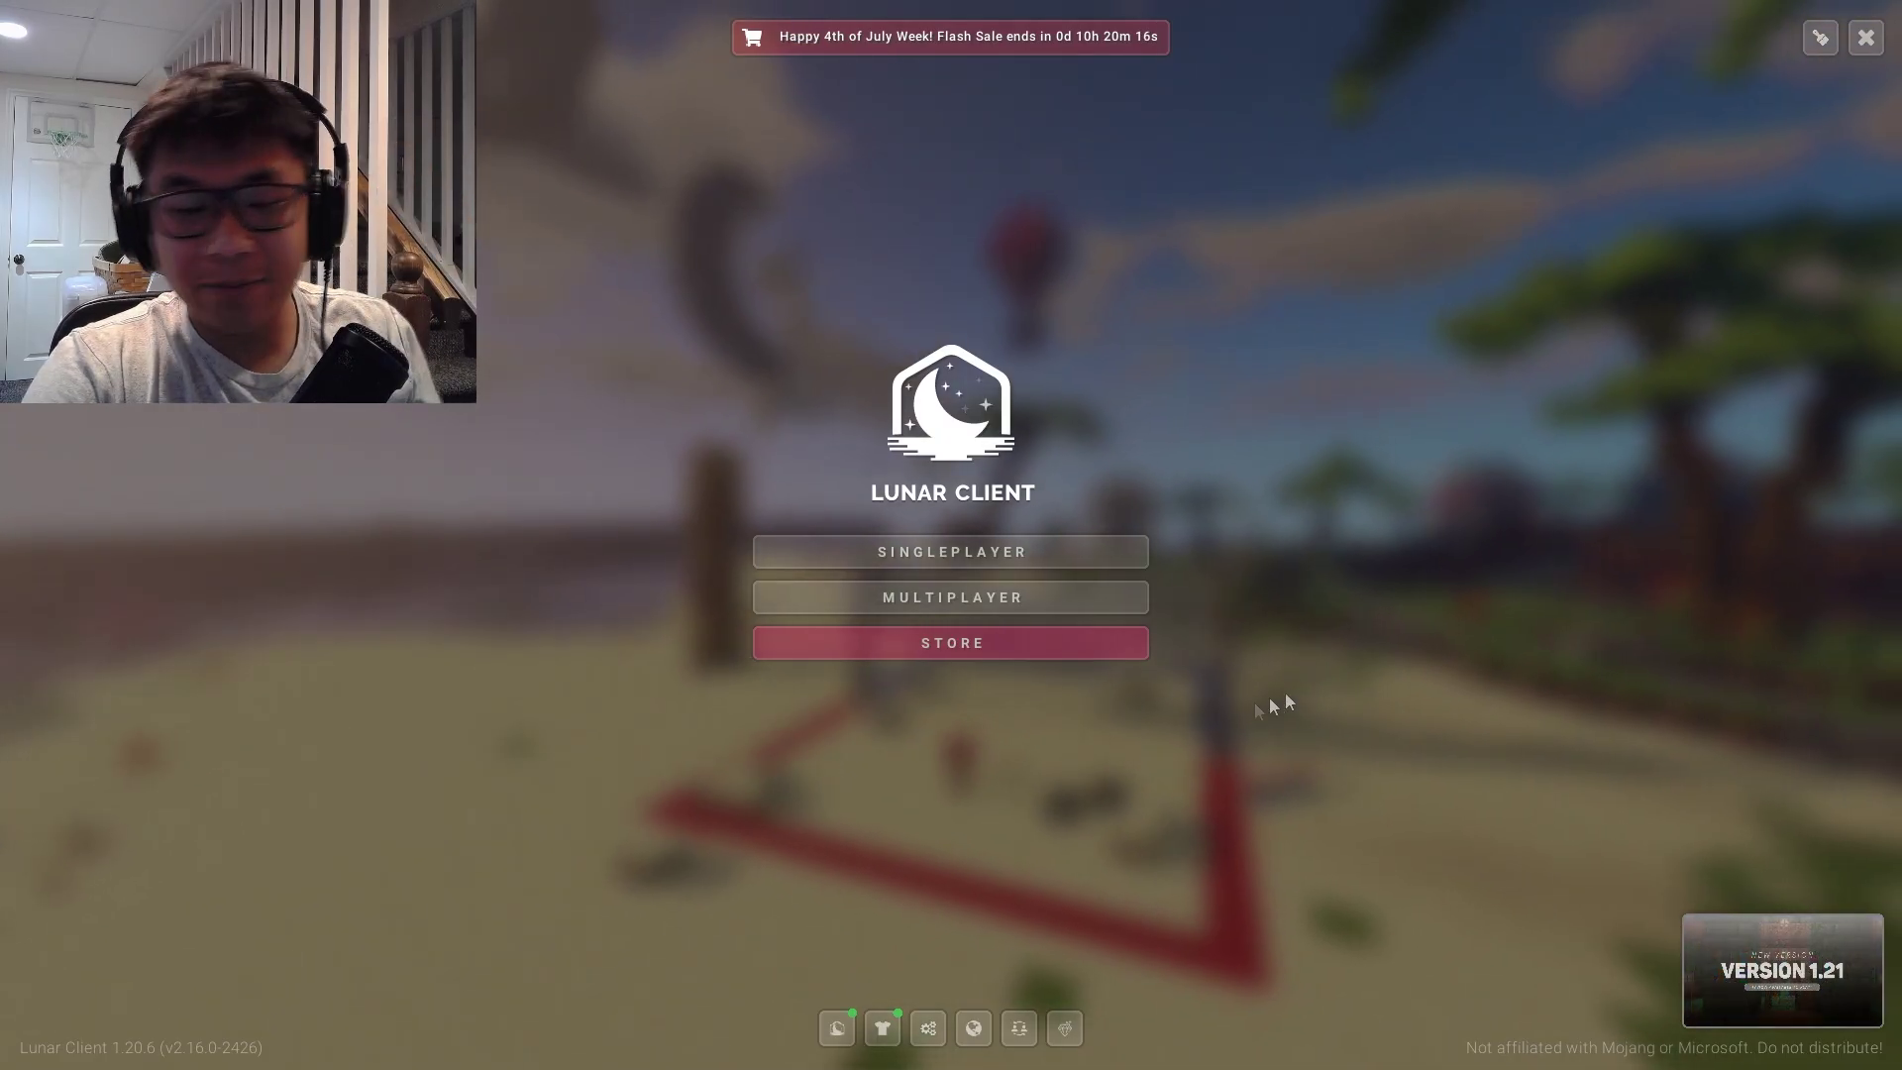
Load a singleplayer world in Lunar Client and apply the converted Redemption[16x] - [1.8.9] pack from the converting folder.
click(1086, 552)
double_click(969, 226)
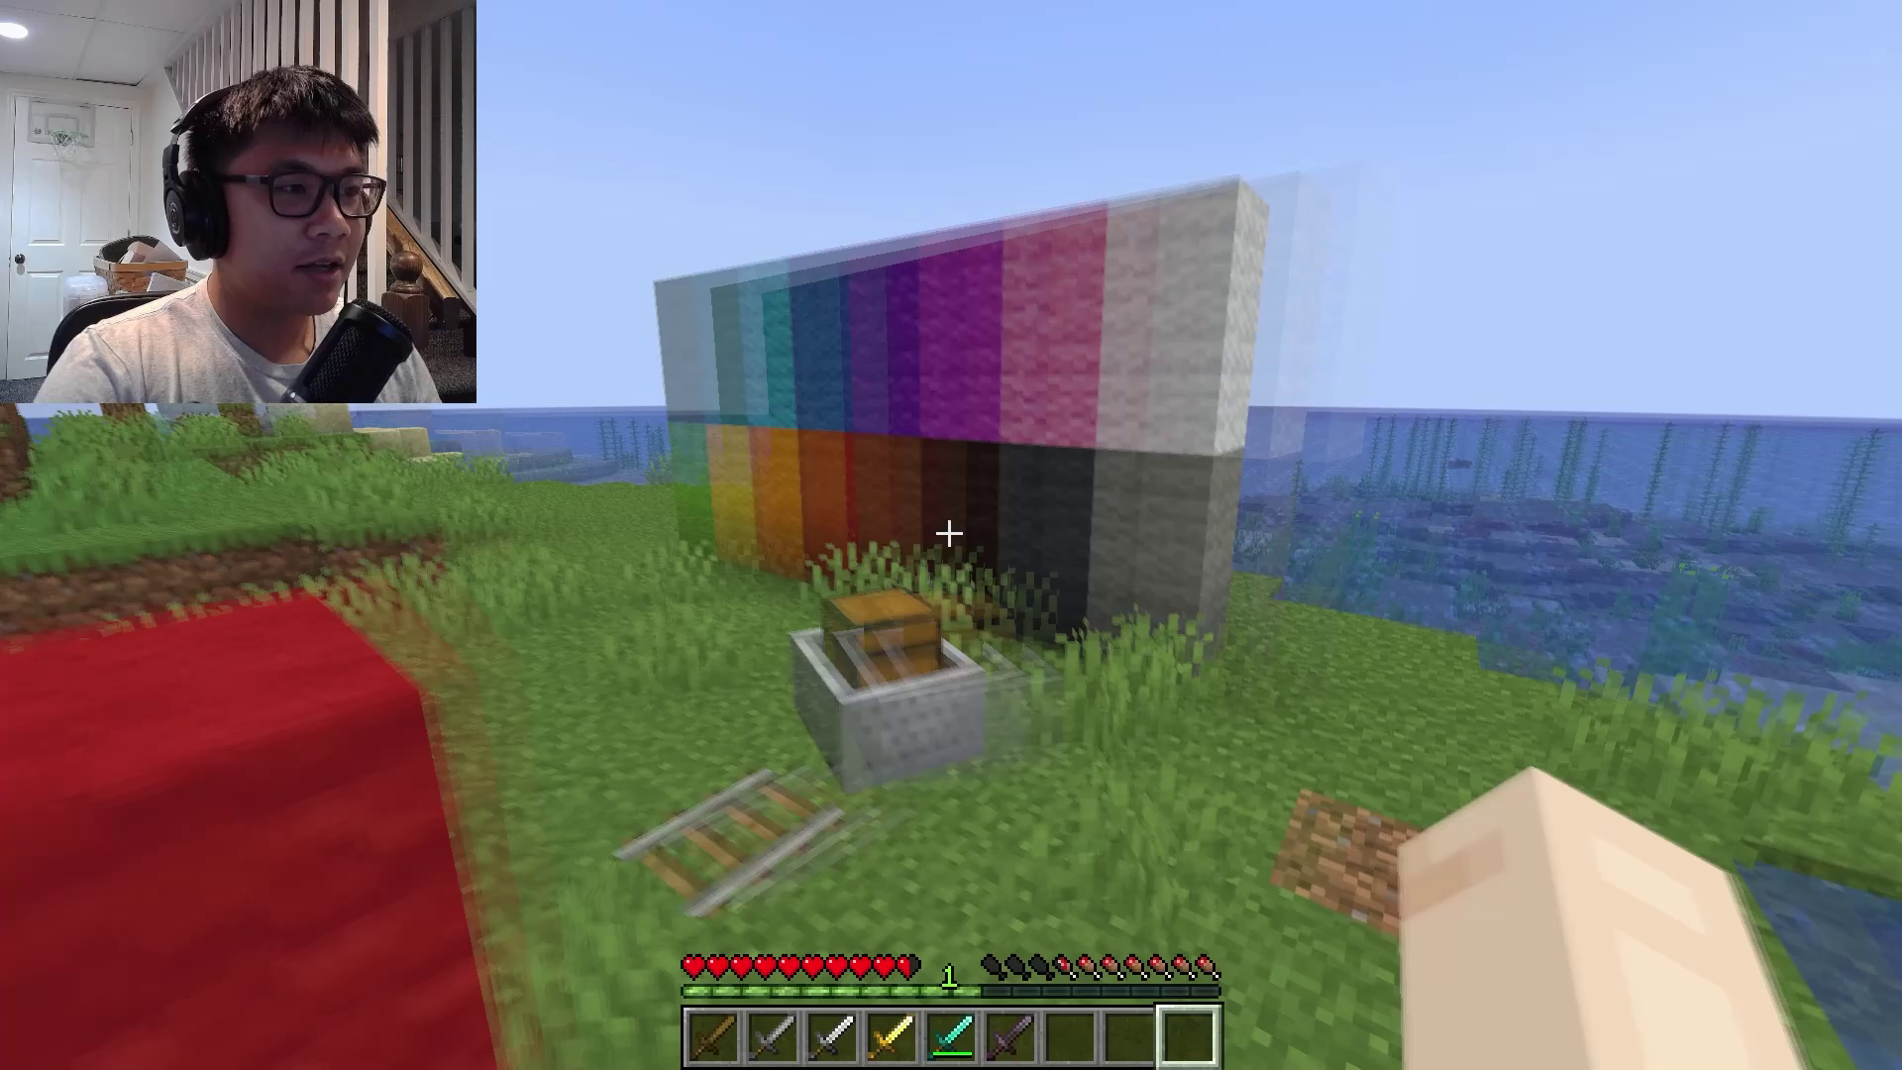
key(Escape)
click(771, 535)
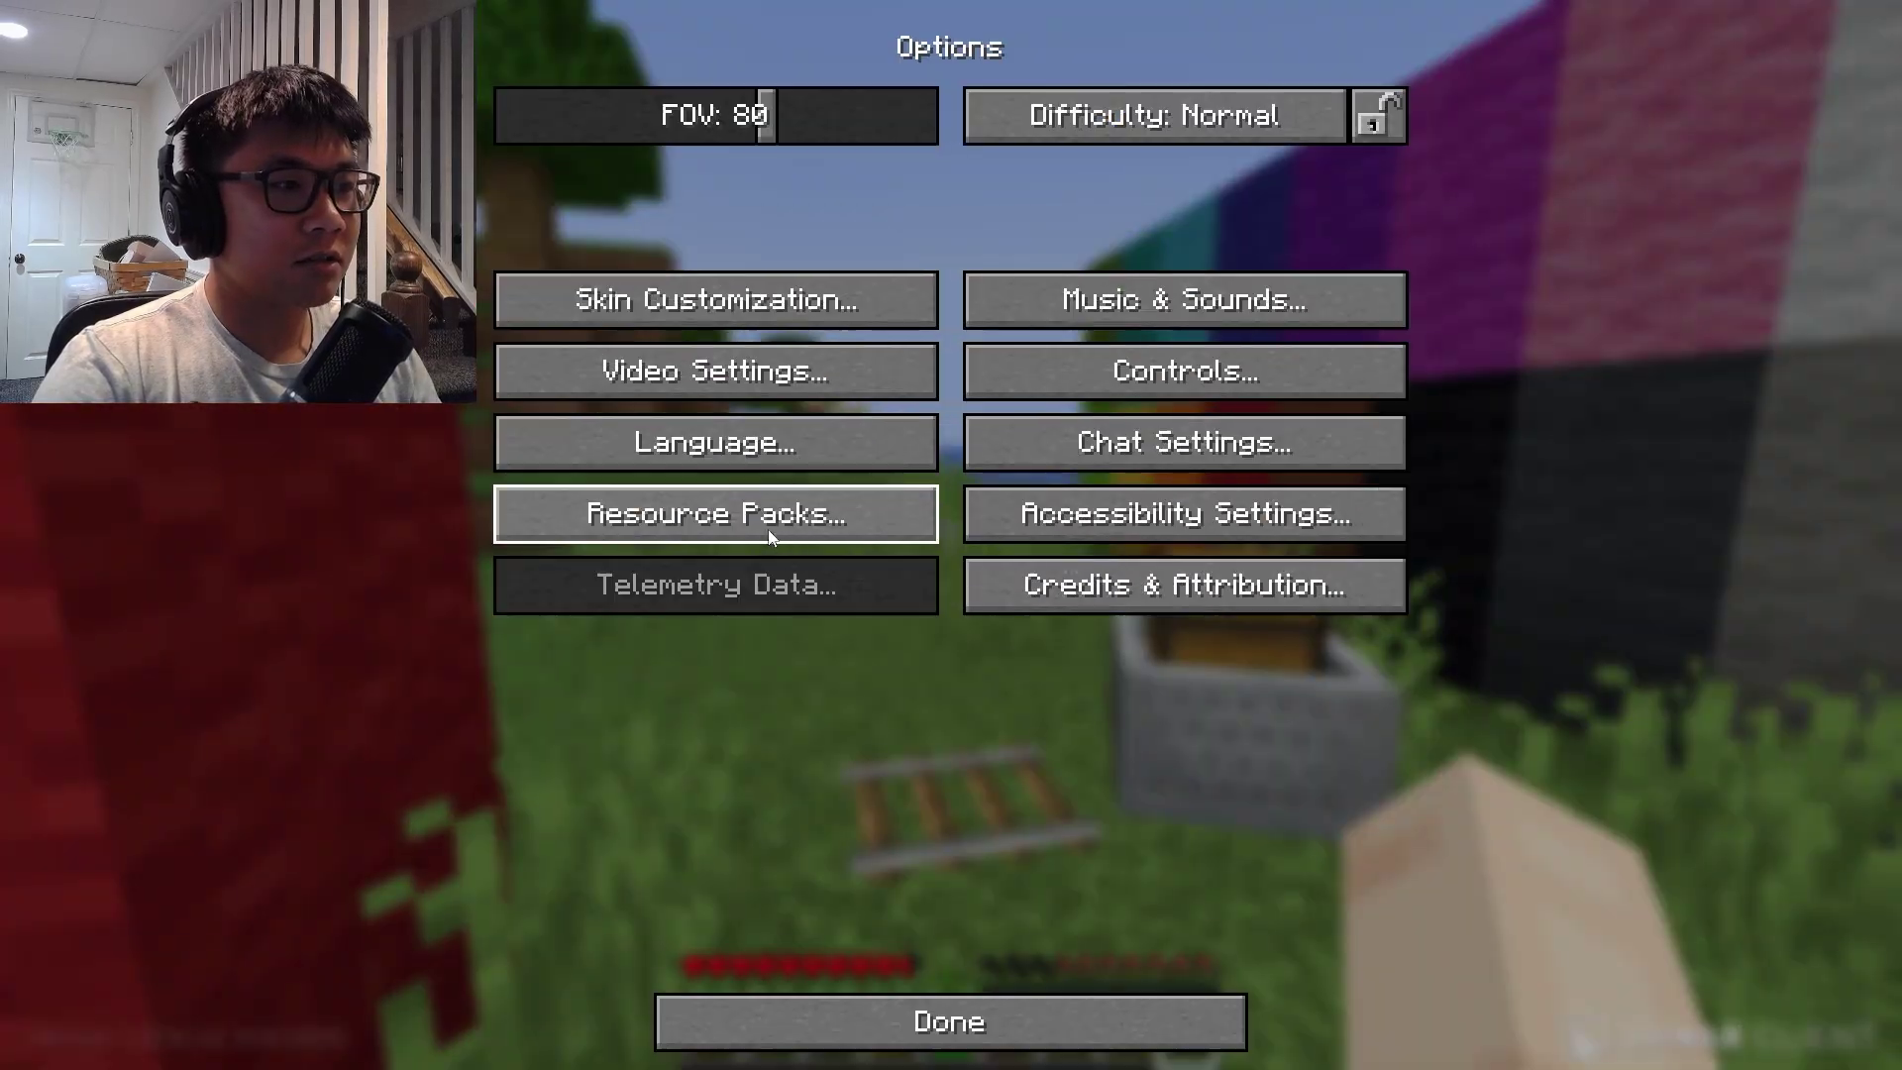
click(715, 513)
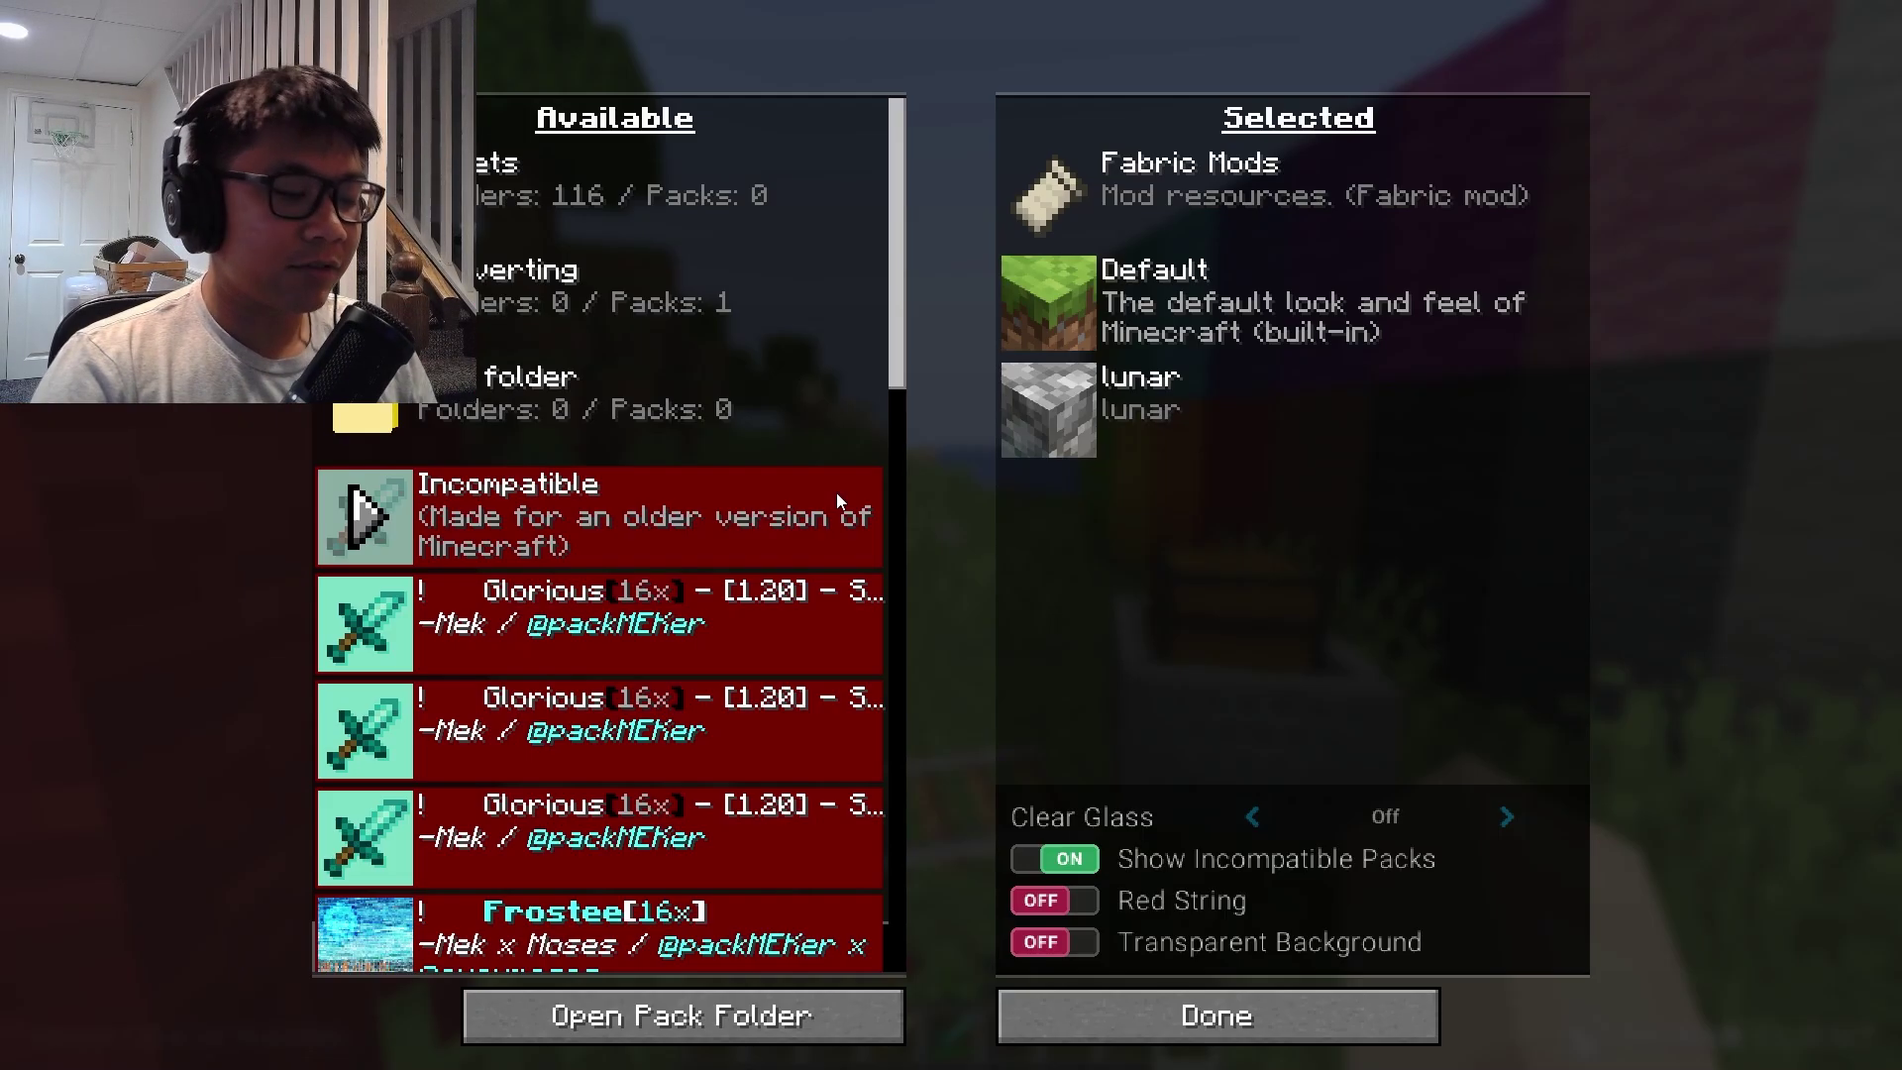
click(584, 259)
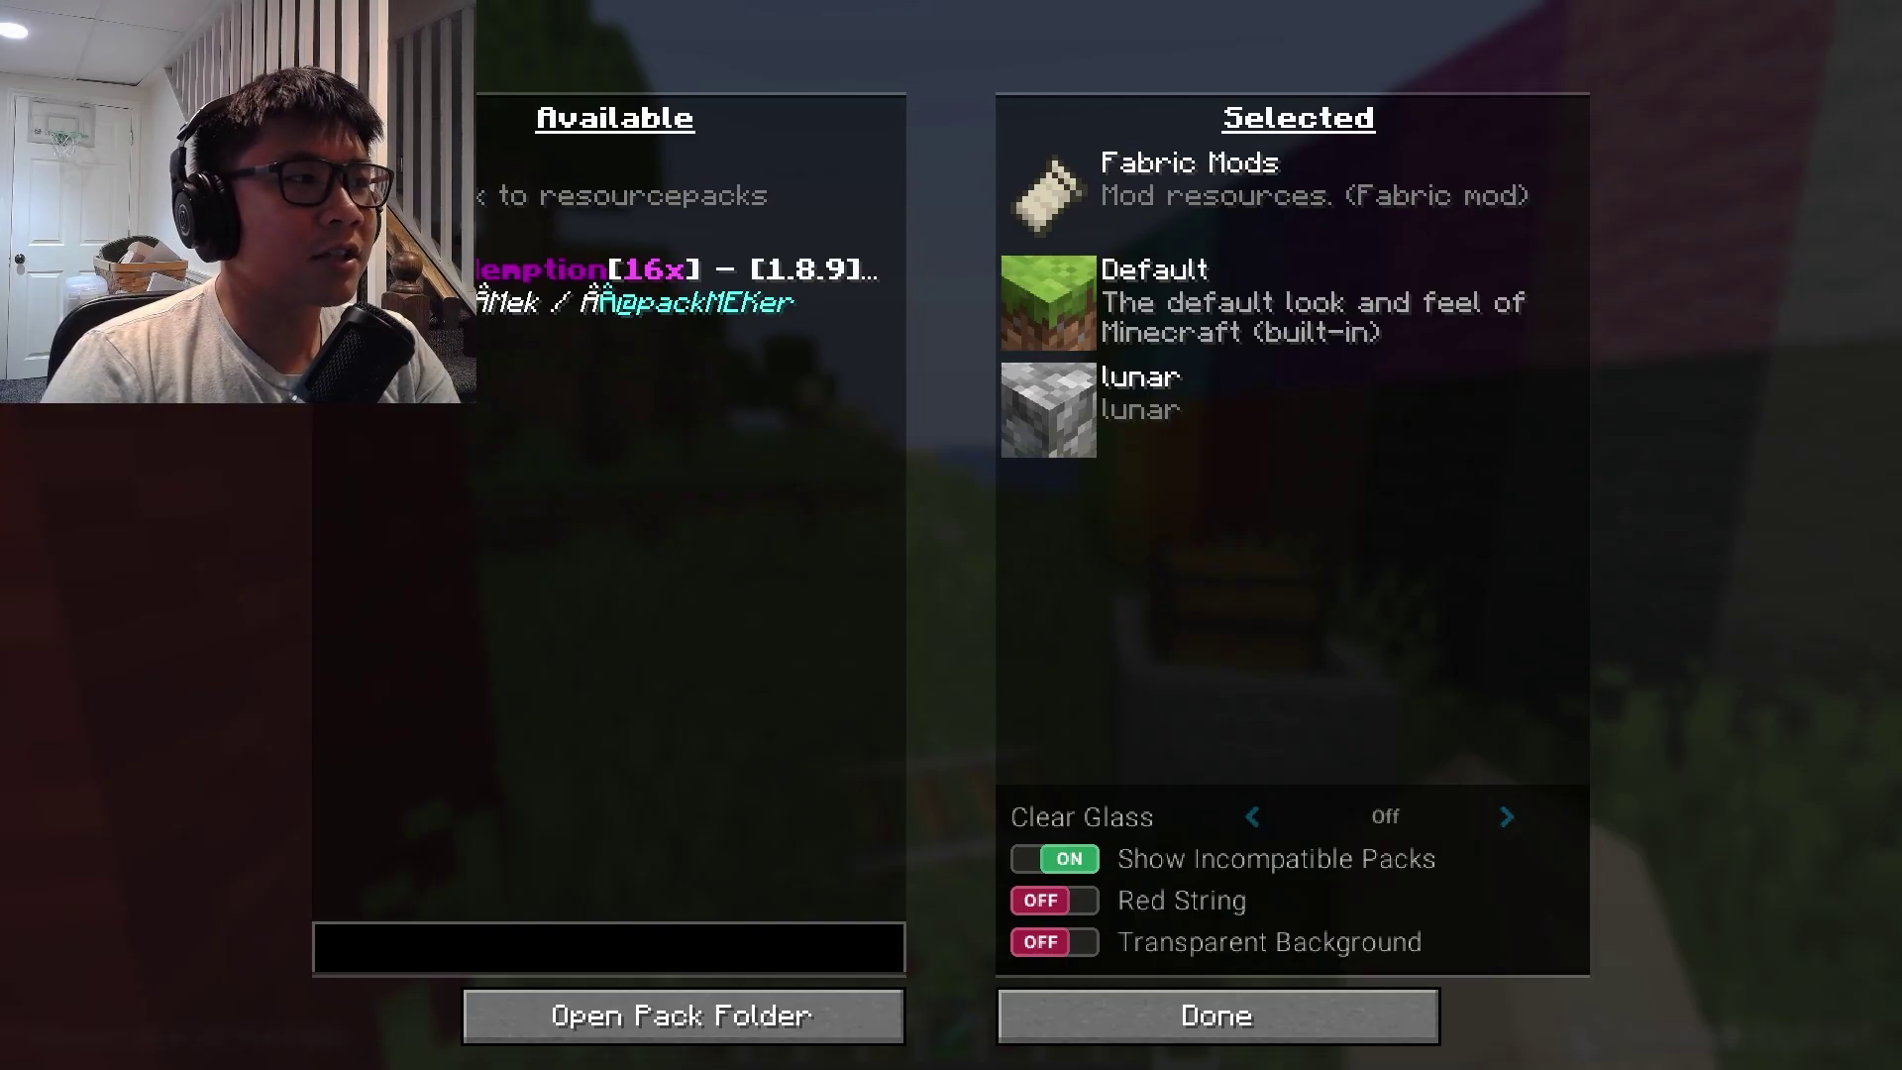
click(614, 297)
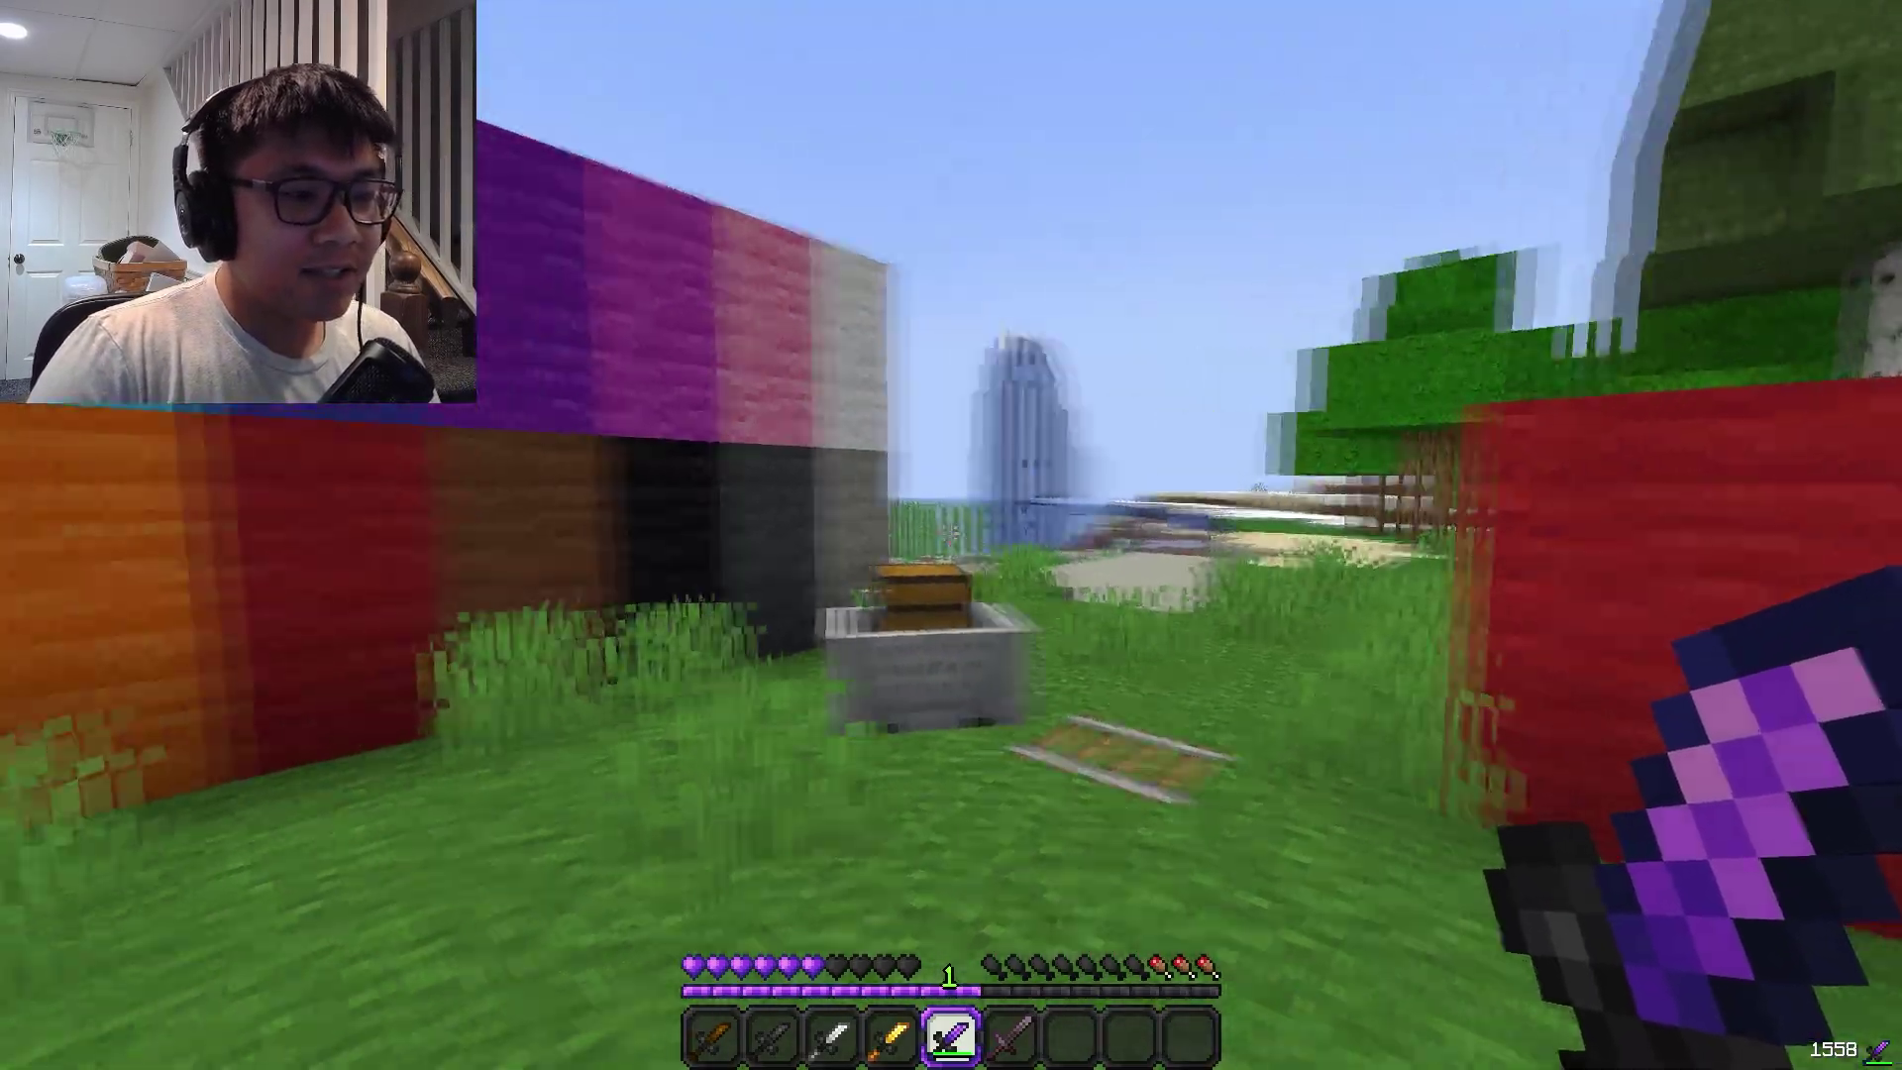
Inspect the converted pack's textures in the world, checking the swords, wool wall, terrain and third-person views.
key(6)
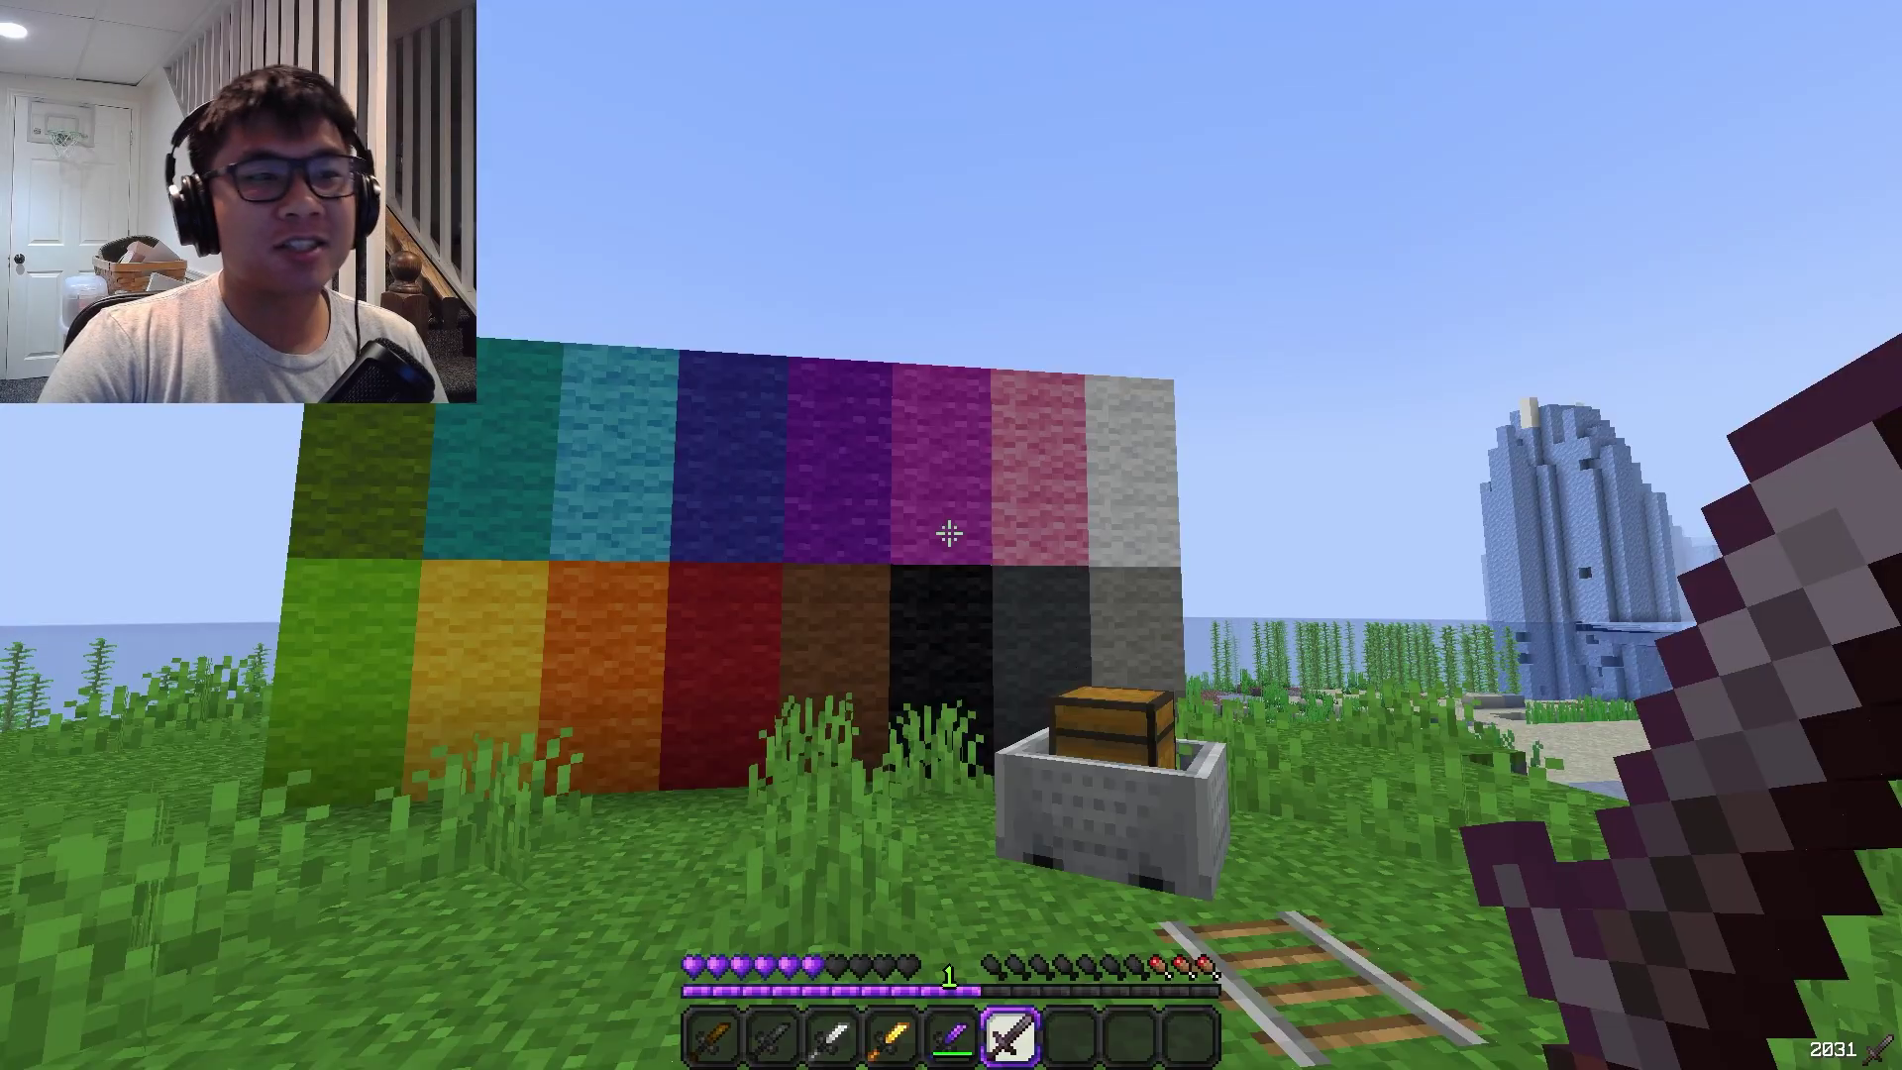
key(w)
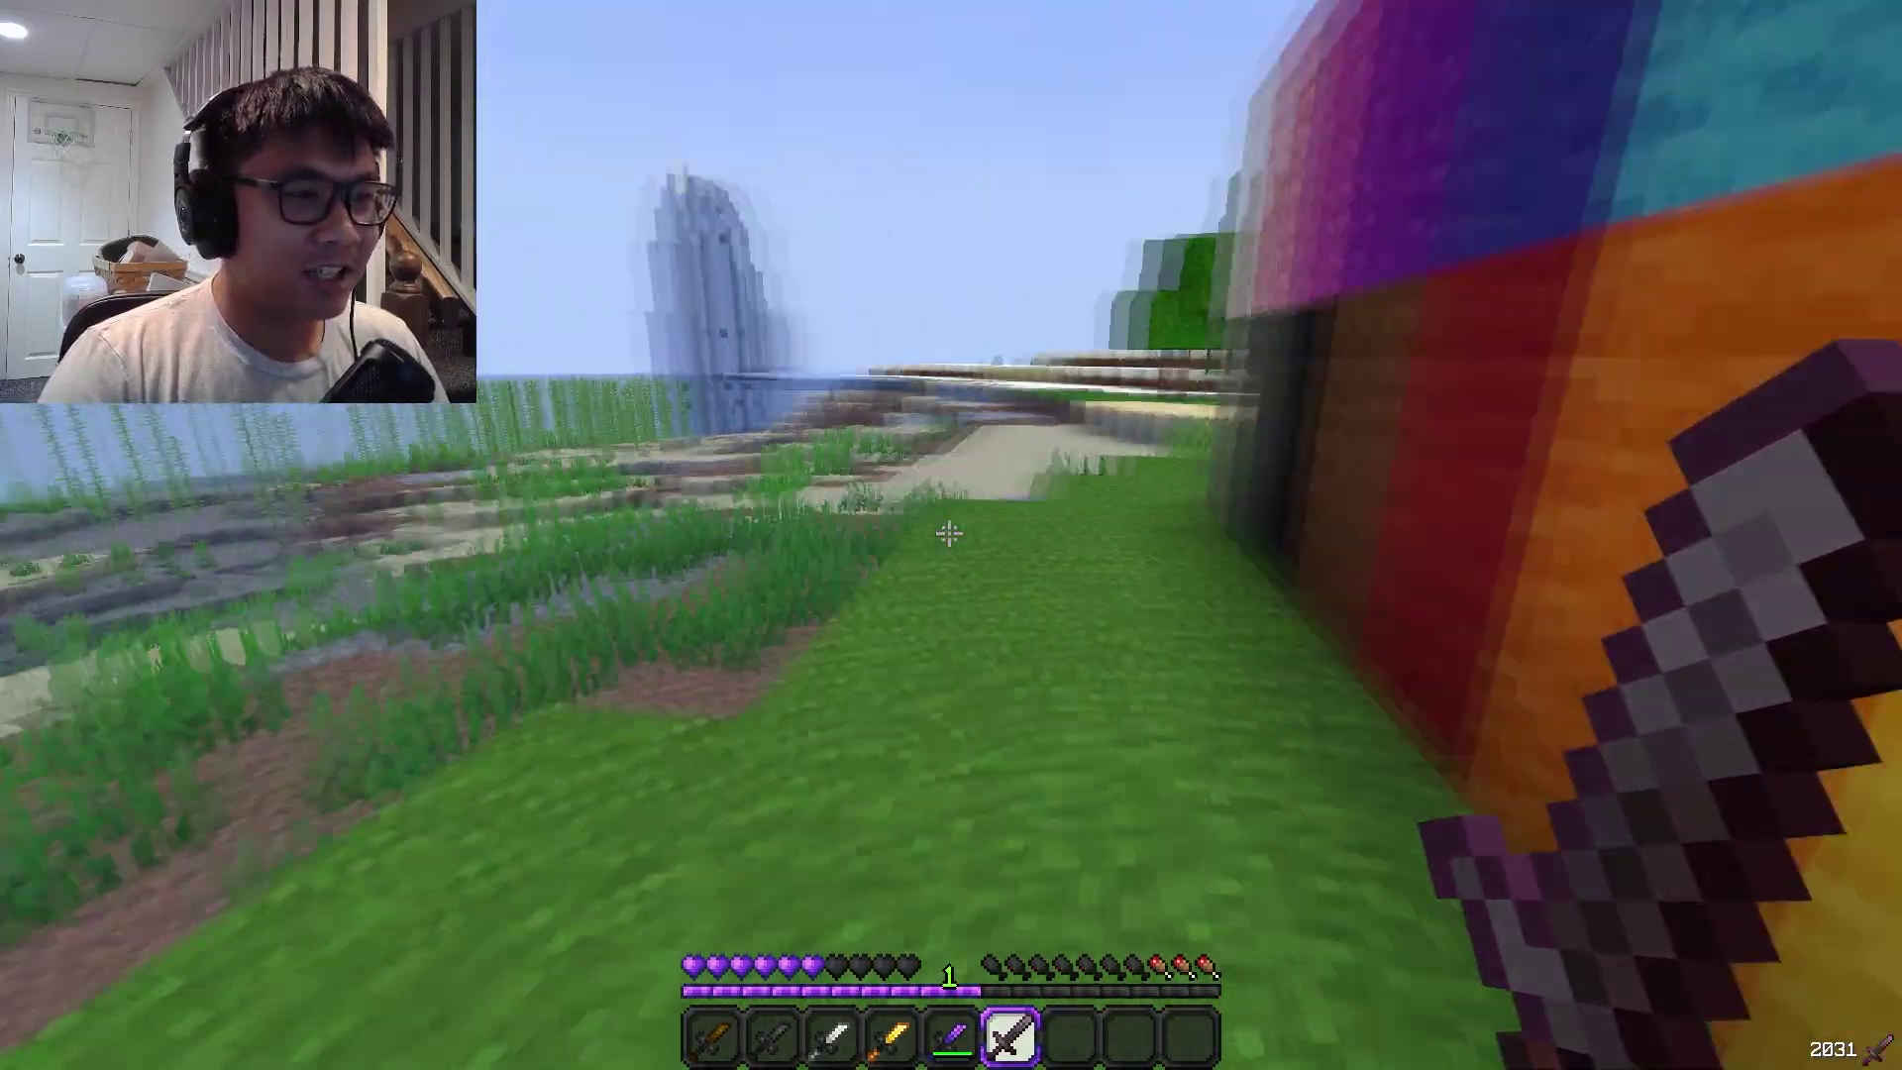
key(1)
key(F5)
key(F5)
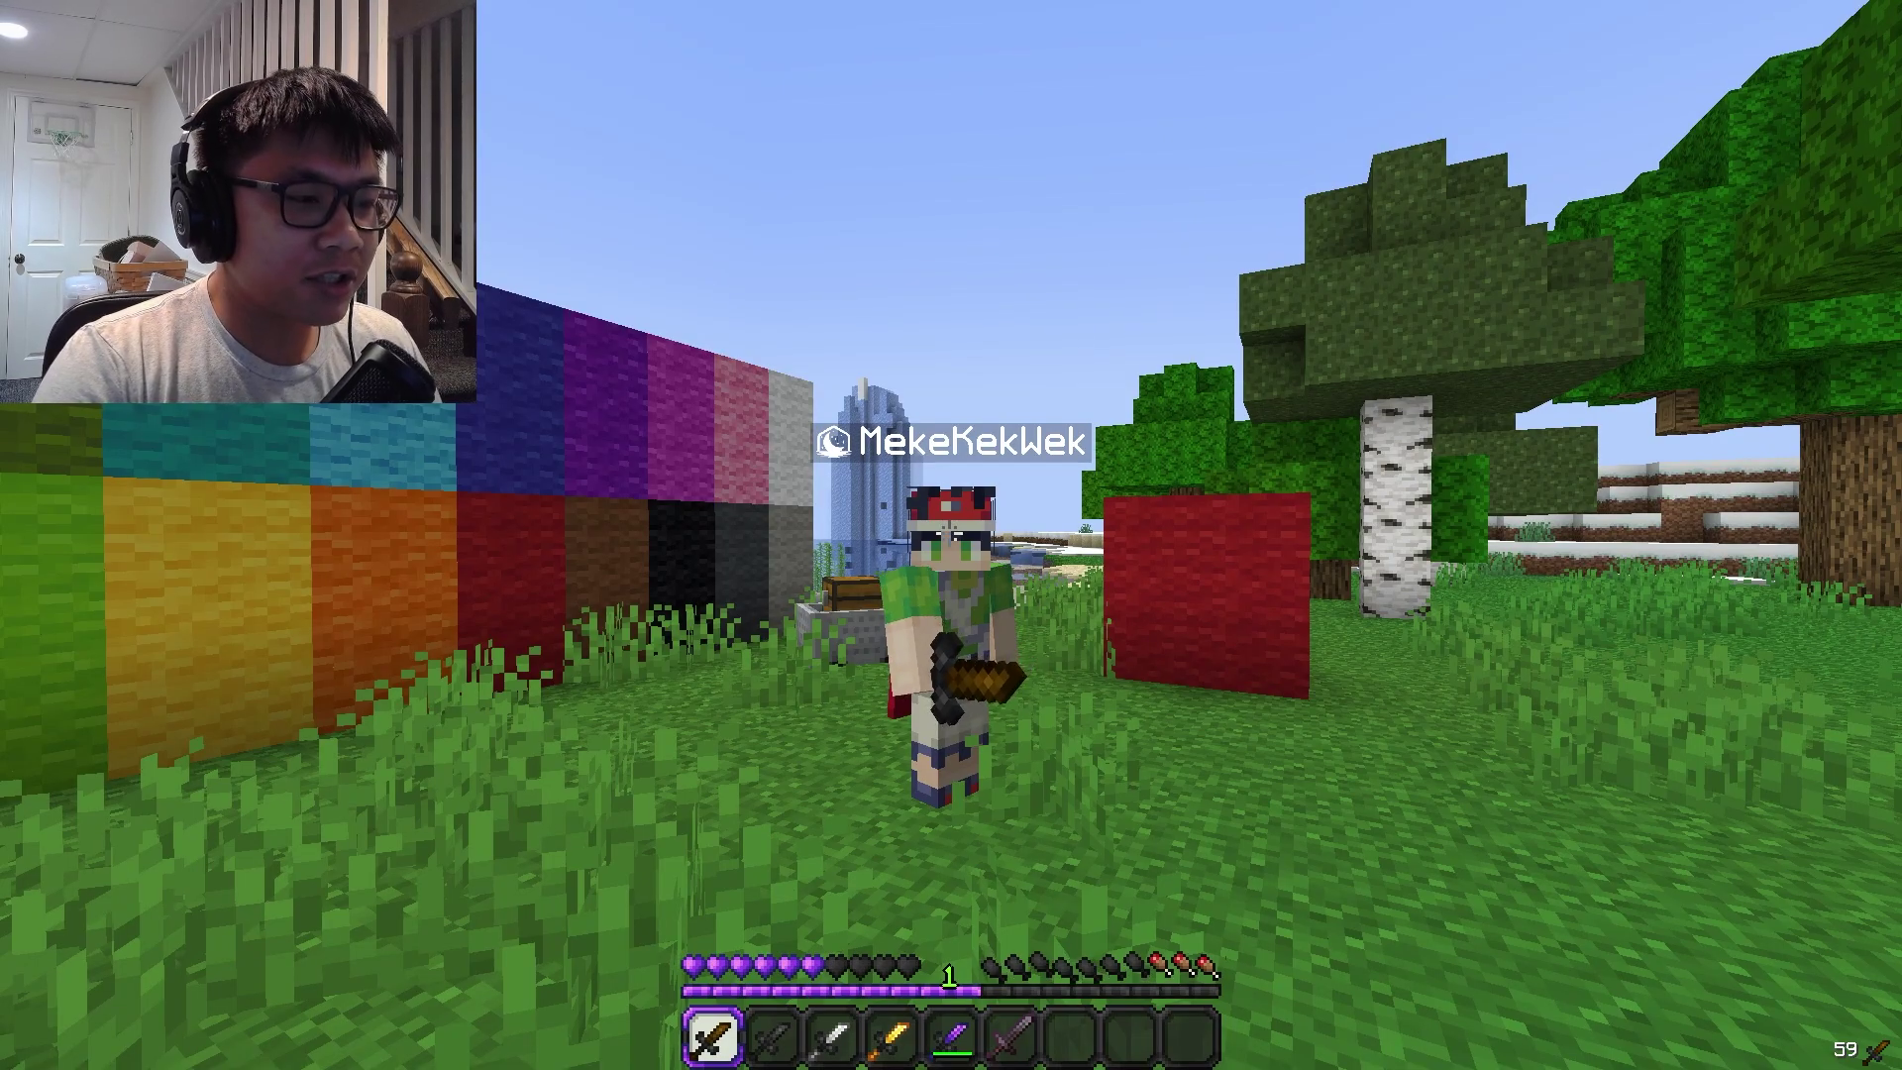
key(F5)
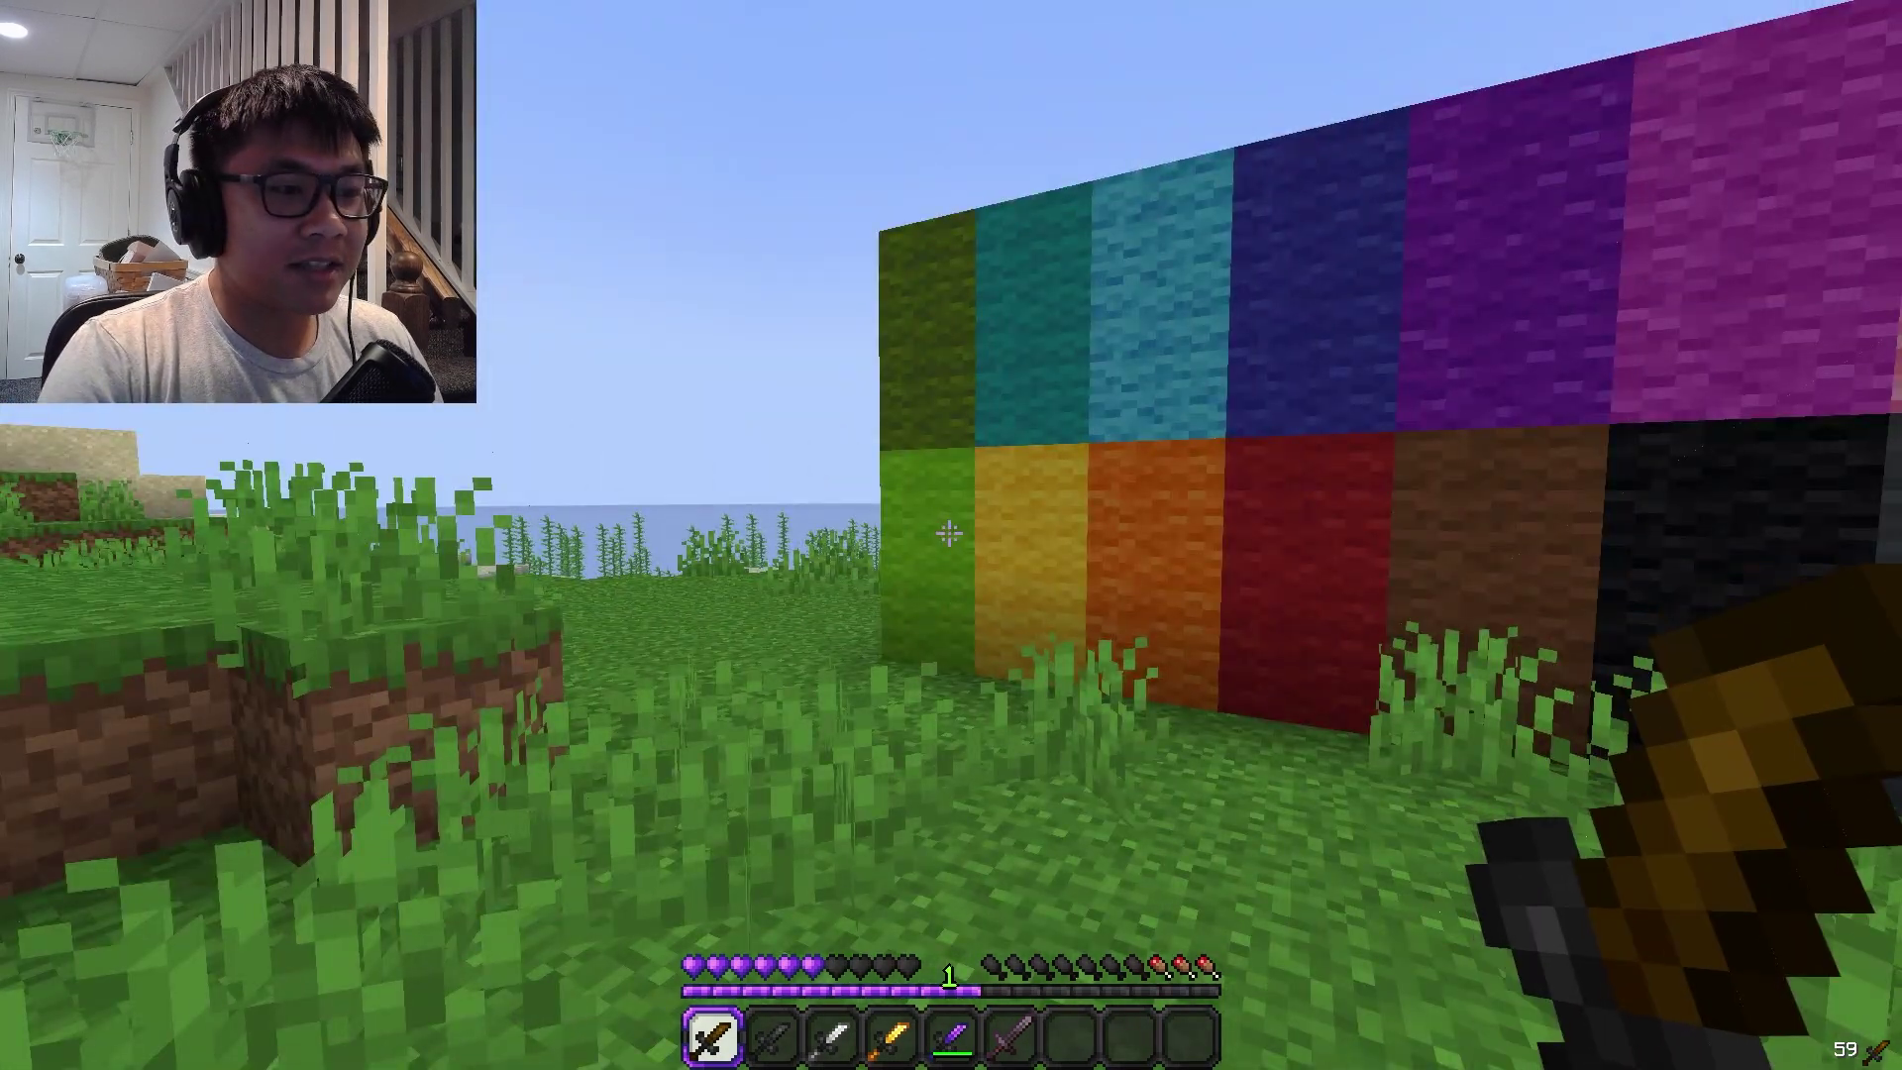